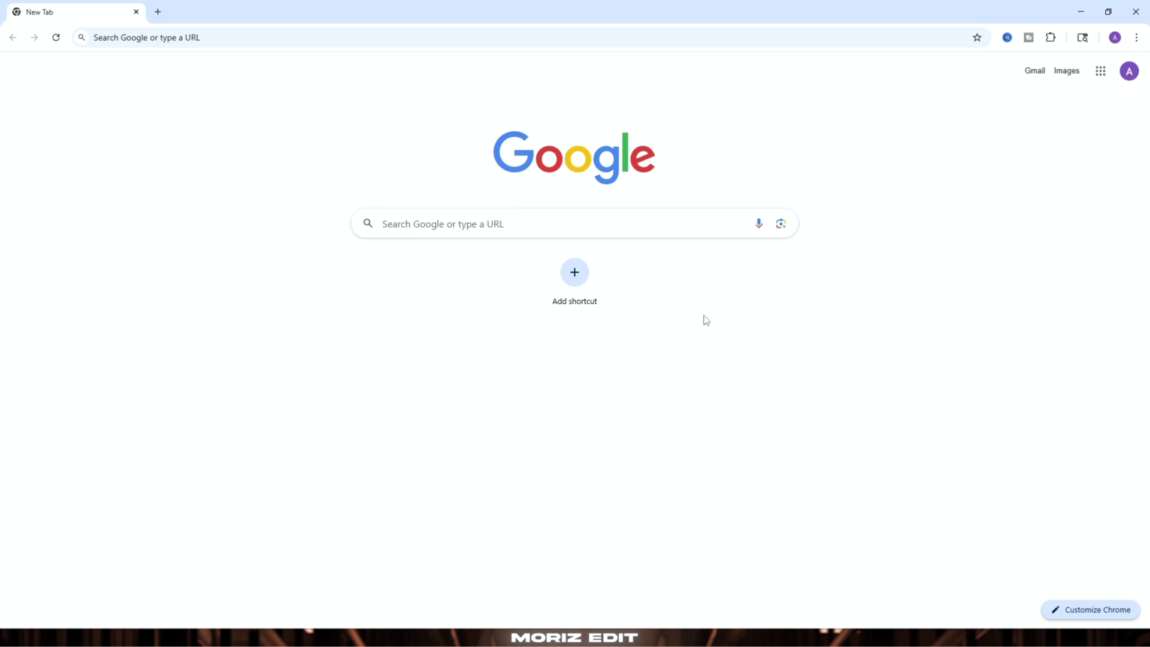
# Search Google for 'viggle ai' and open the official Viggle AI site.
pyautogui.click(435, 224)
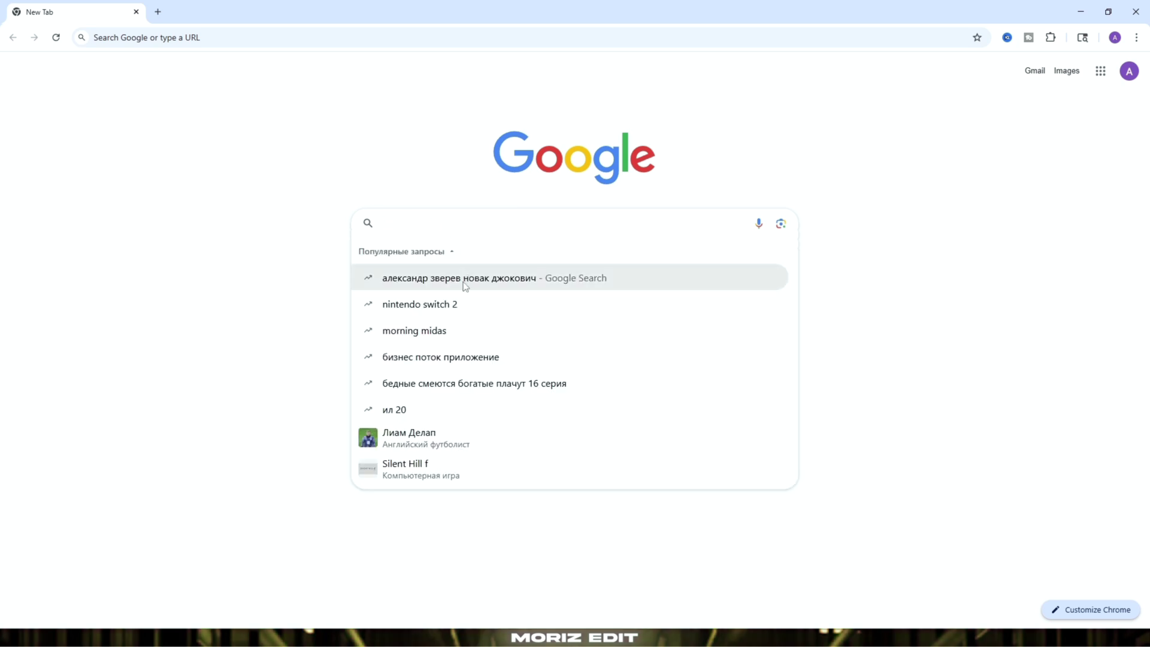
pyautogui.write('viggle ai')
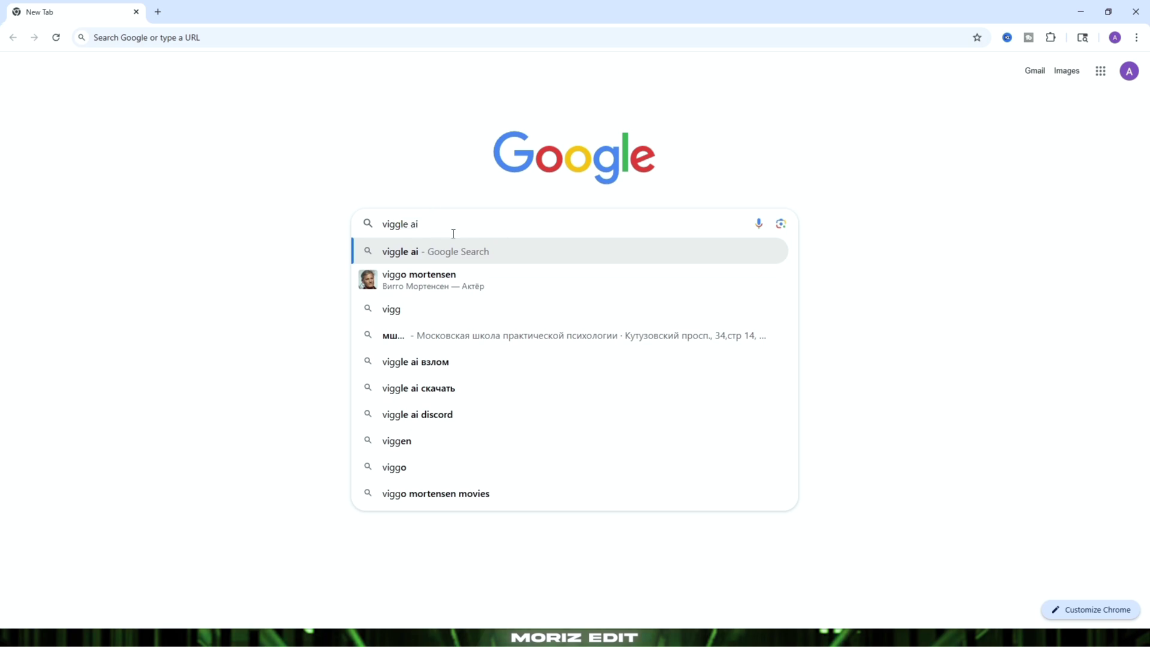
pyautogui.press('Return')
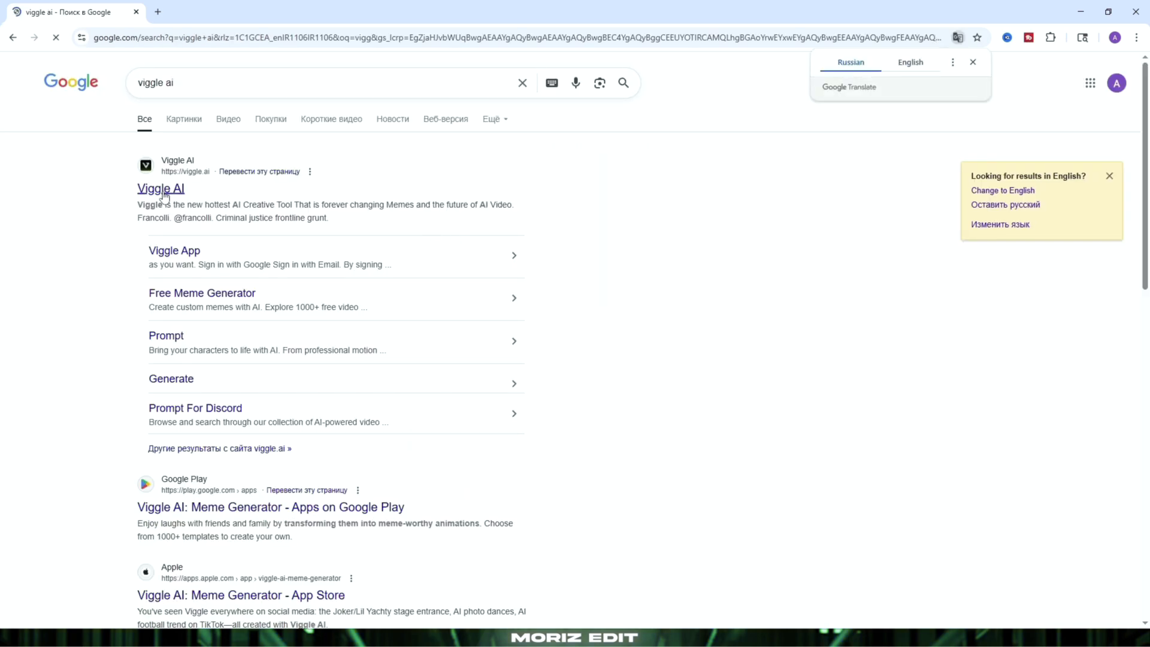
pyautogui.click(159, 190)
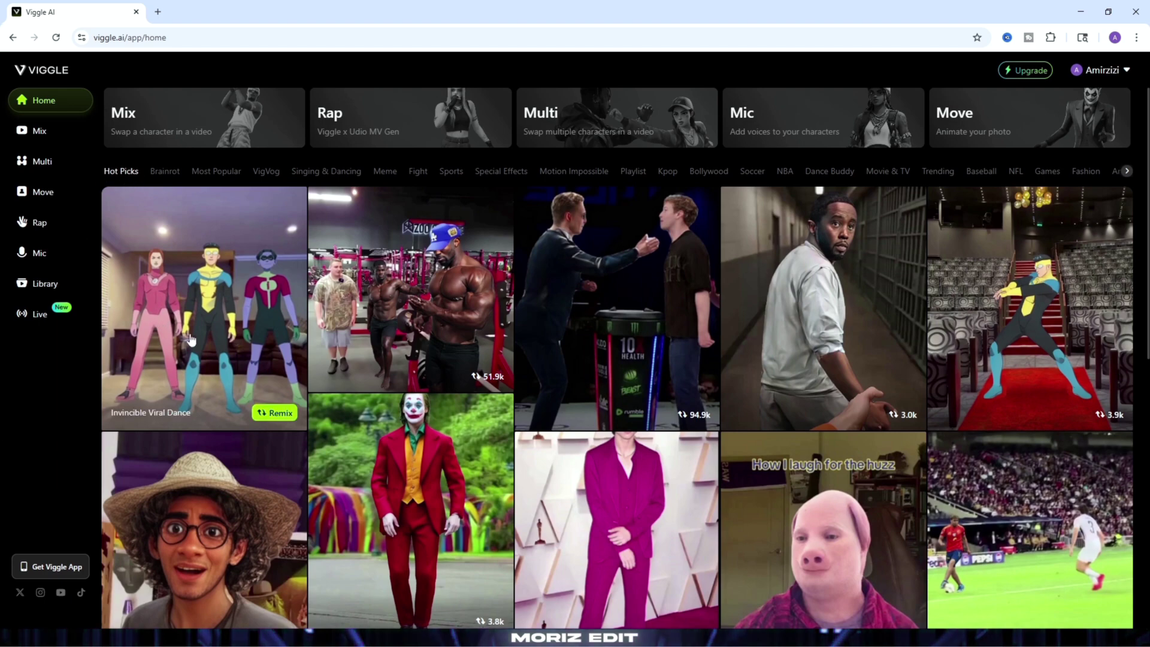
# Remix Invincible Viral Dance with the footballer, CR7 and Barcelona player photos as Characters 1–3, then generate.
pyautogui.click(166, 269)
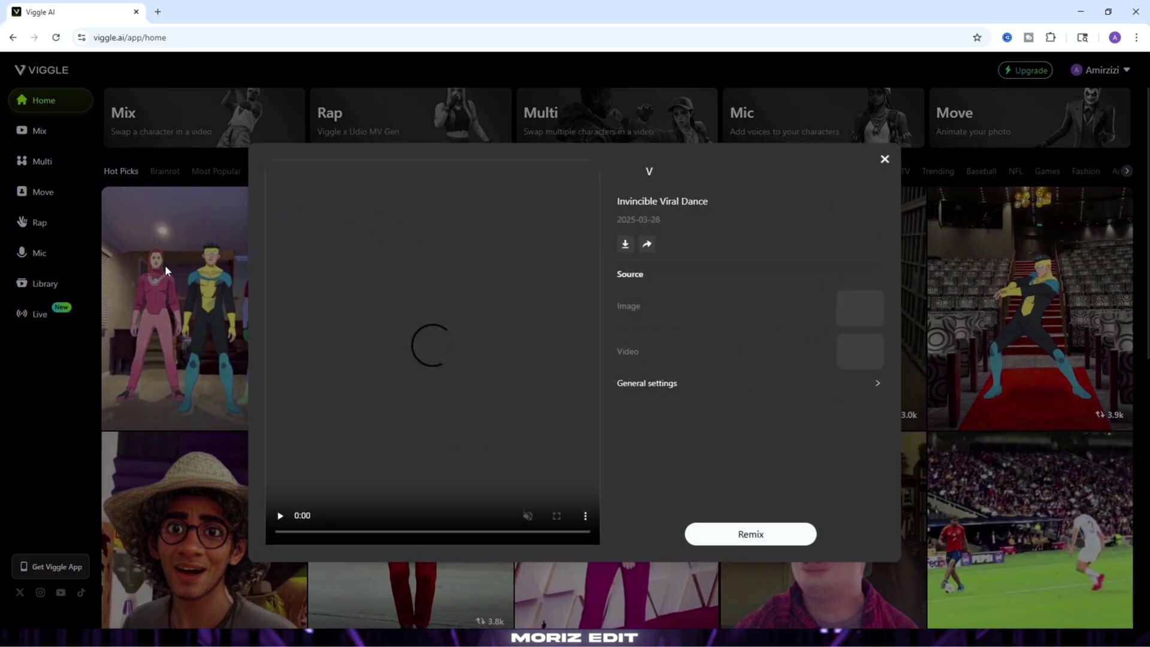
pyautogui.click(738, 535)
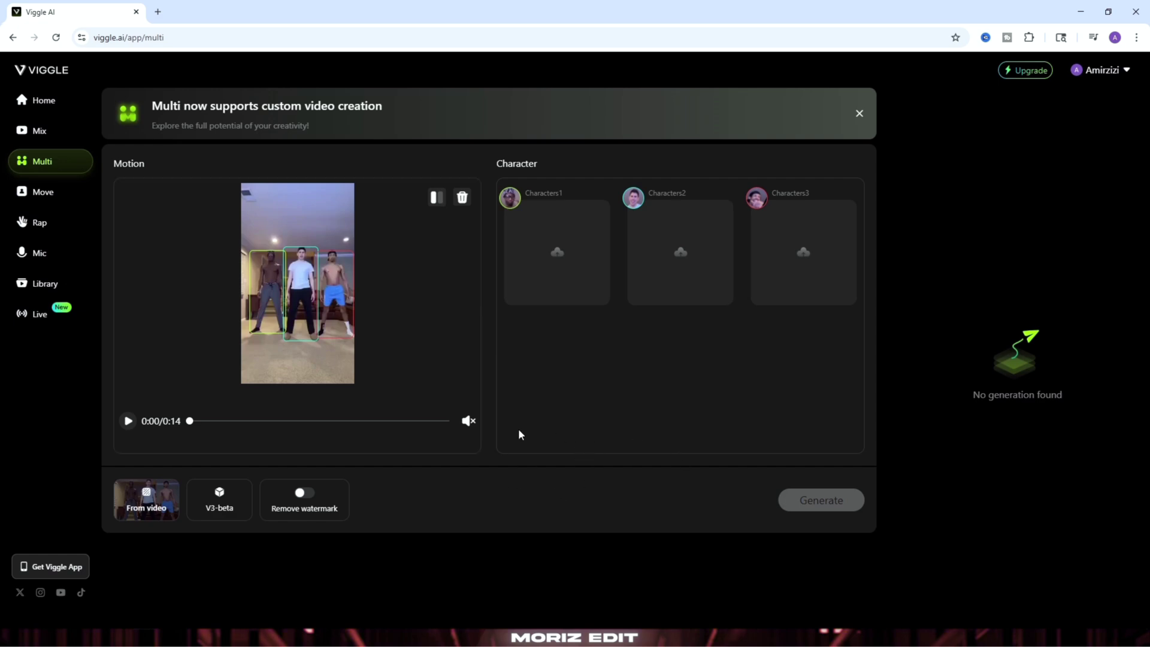
pyautogui.click(565, 305)
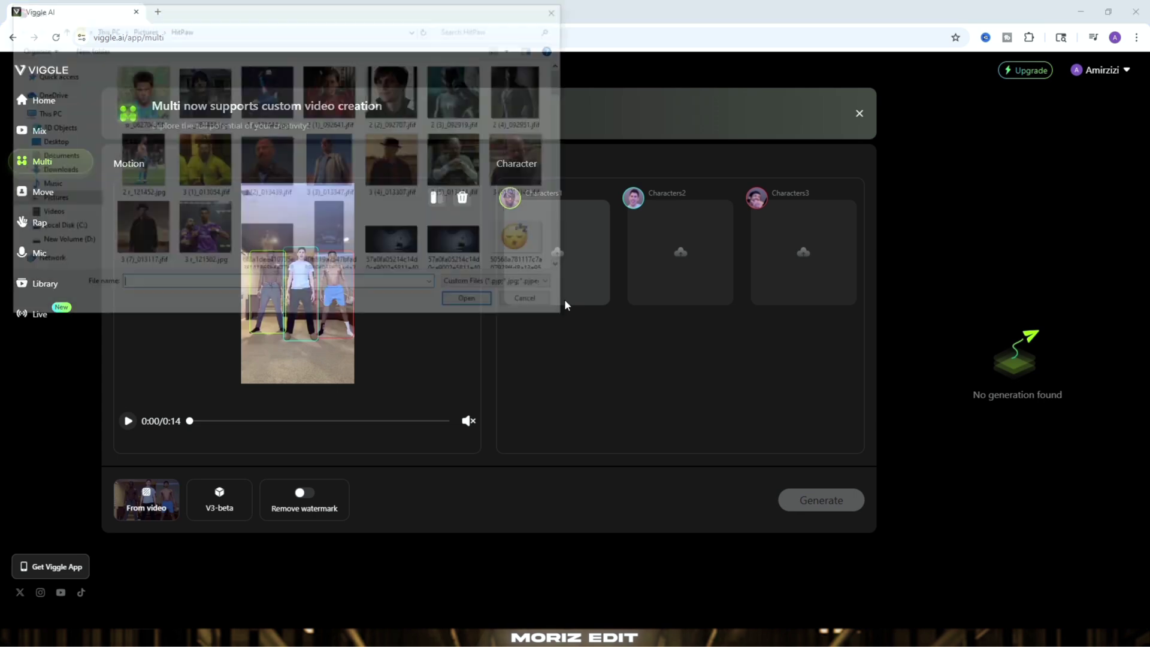
pyautogui.doubleClick(361, 142)
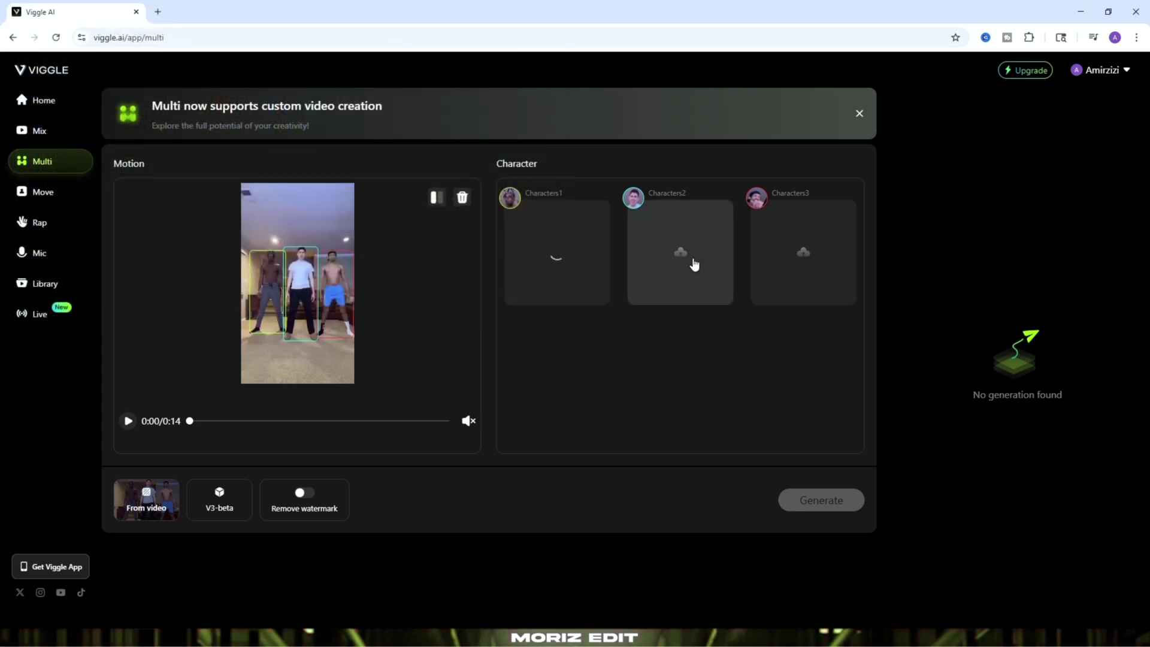
pyautogui.click(692, 263)
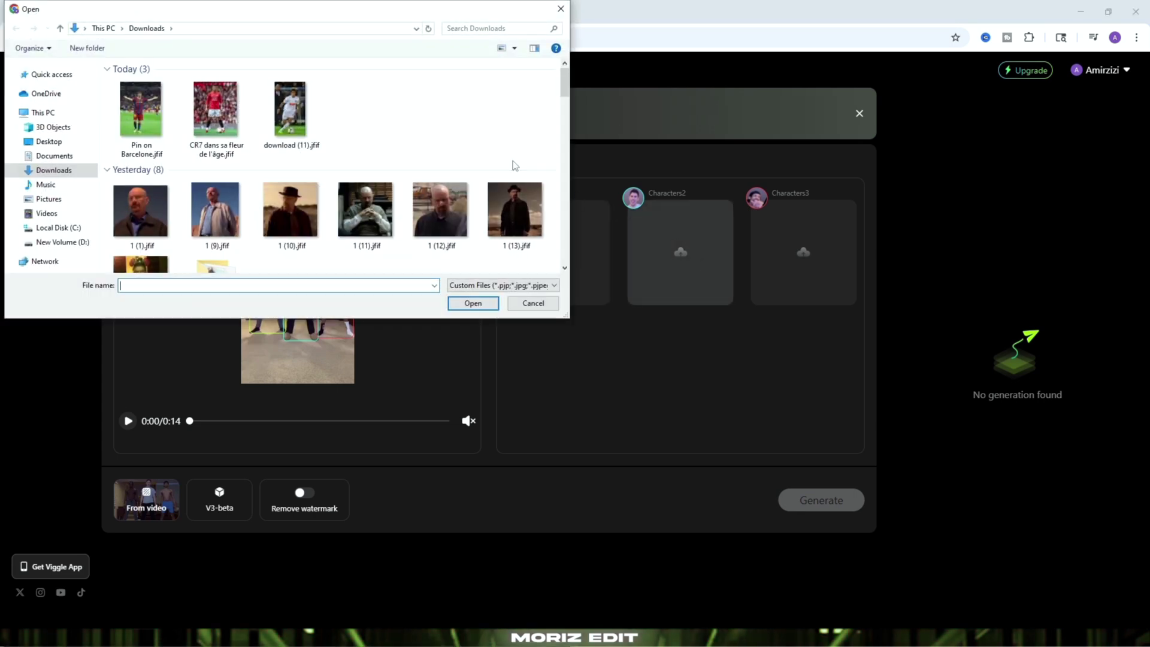
pyautogui.doubleClick(222, 88)
pyautogui.click(801, 250)
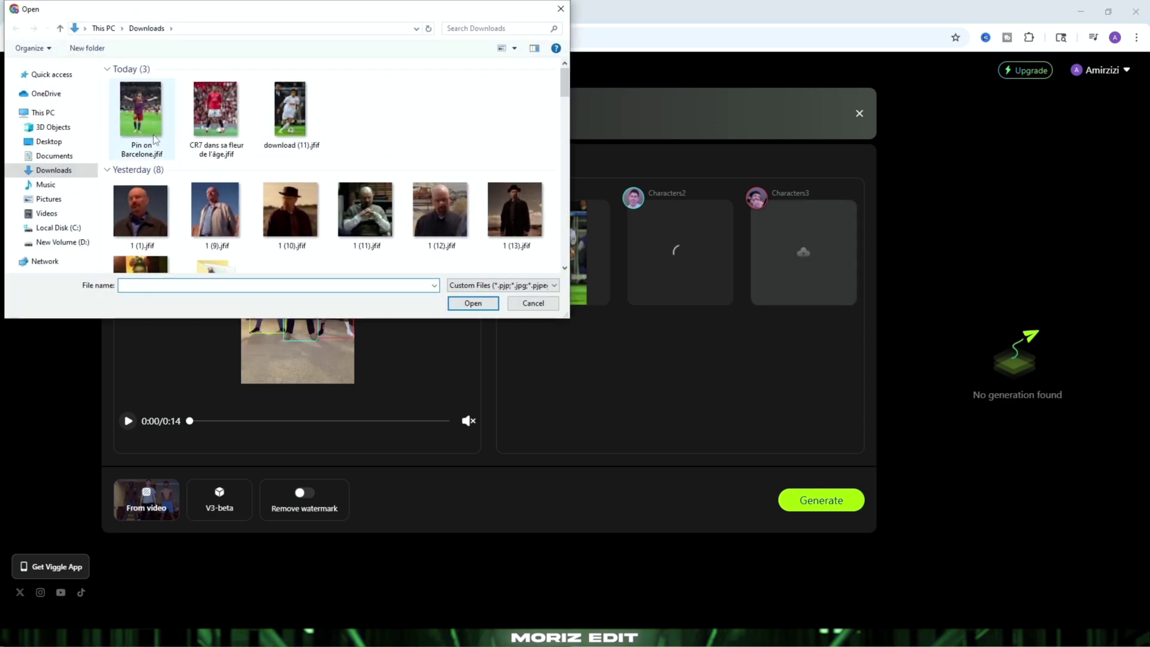
pyautogui.doubleClick(149, 121)
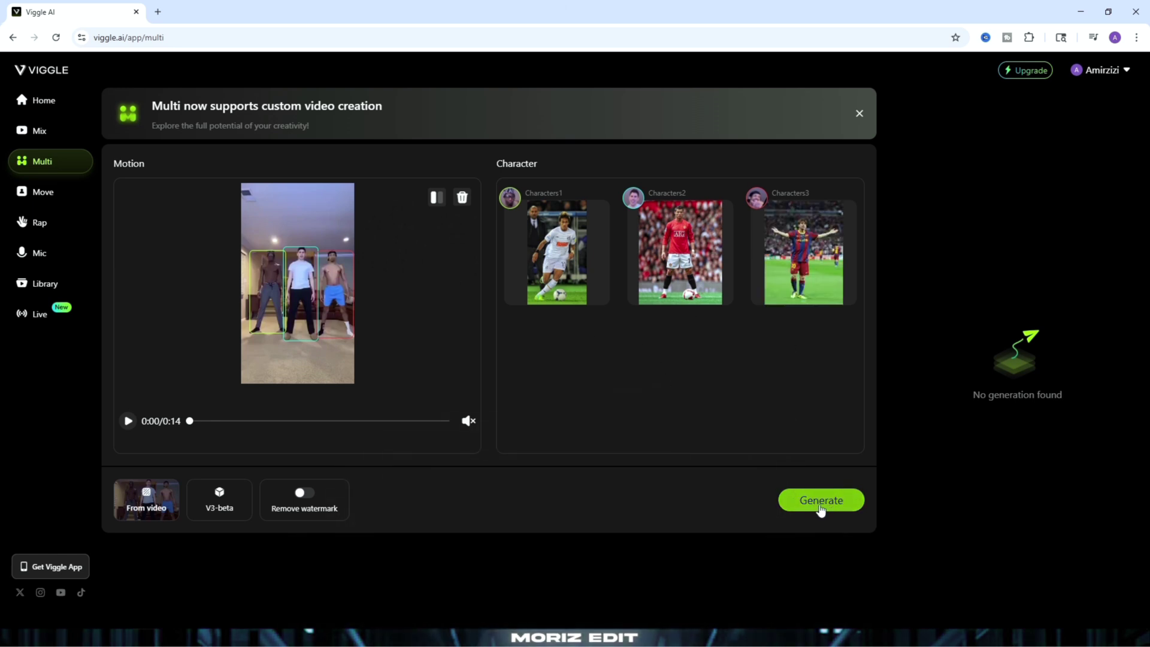
pyautogui.click(821, 502)
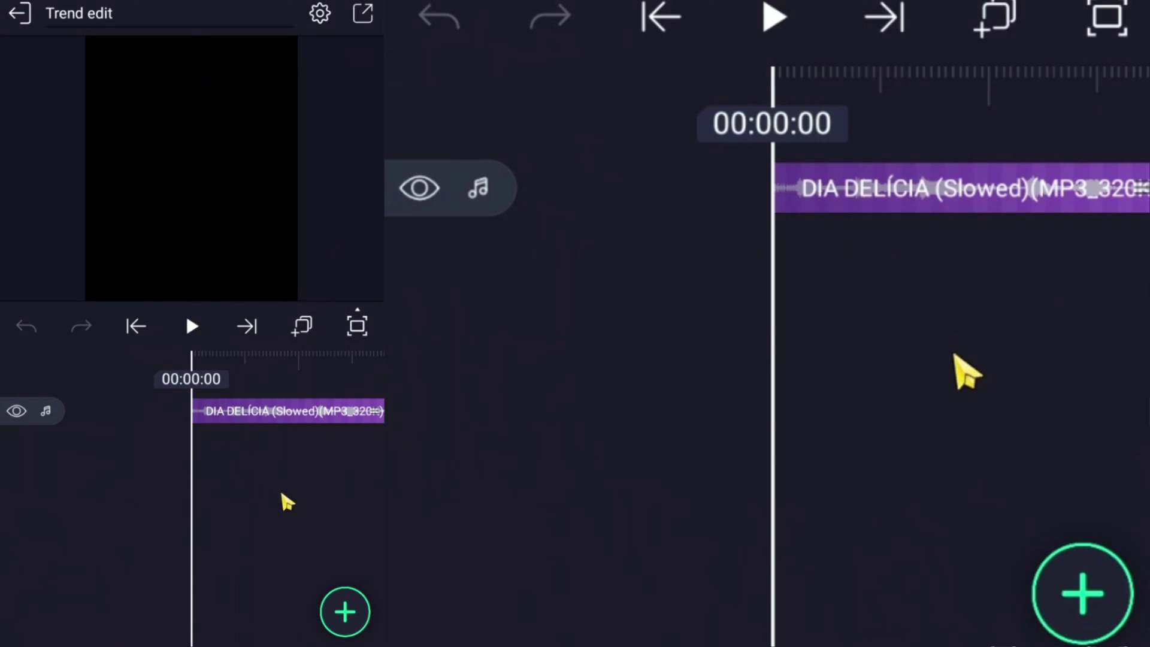
# Add VID_1229.mp4 from Media and set it to Fill Composition Area.
pyautogui.moveTo(282, 494)
pyautogui.mouseDown()
pyautogui.moveTo(211, 496)
pyautogui.moveTo(286, 501)
pyautogui.mouseUp()
pyautogui.click(352, 616)
pyautogui.click(107, 419)
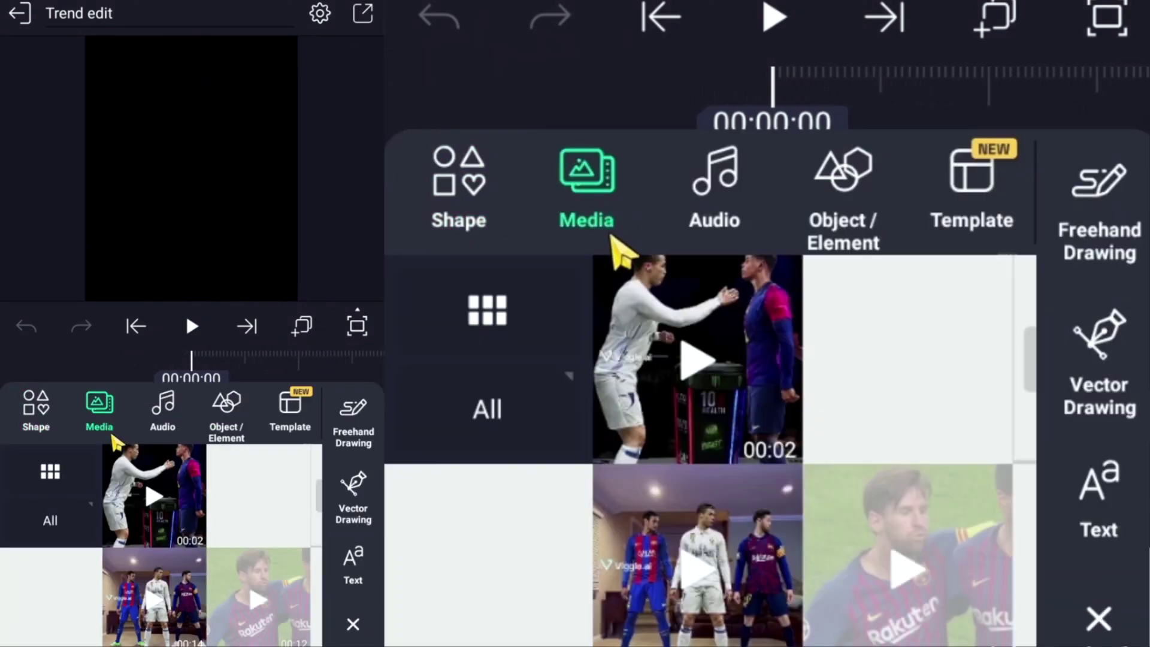
pyautogui.click(154, 593)
pyautogui.click(231, 412)
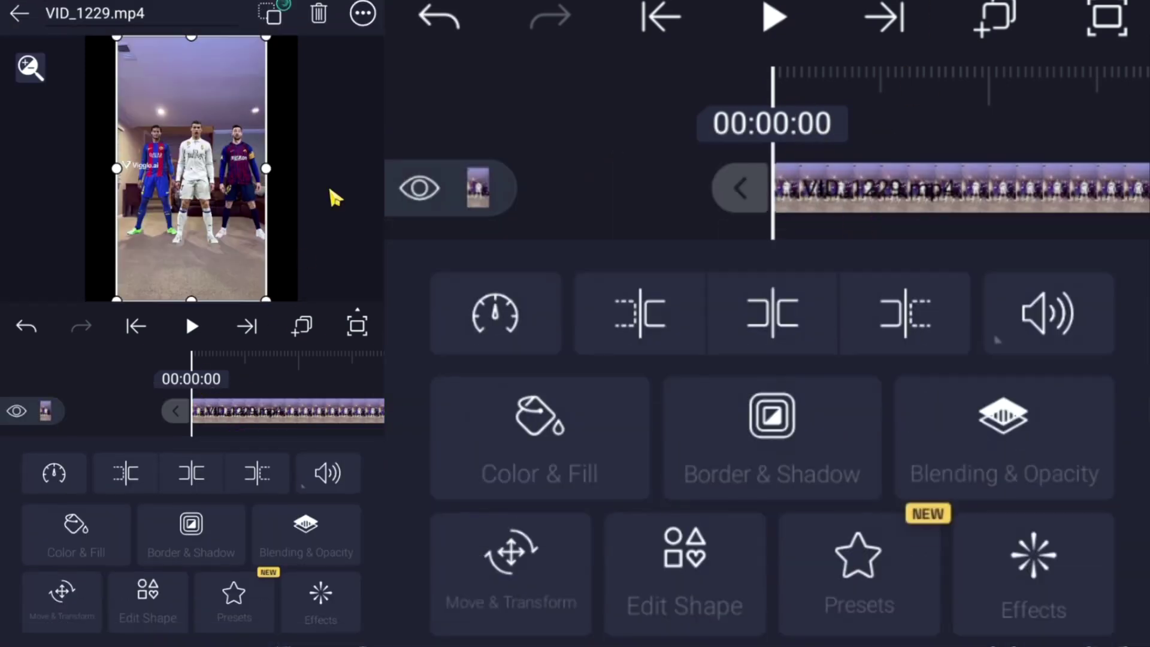
pyautogui.click(362, 15)
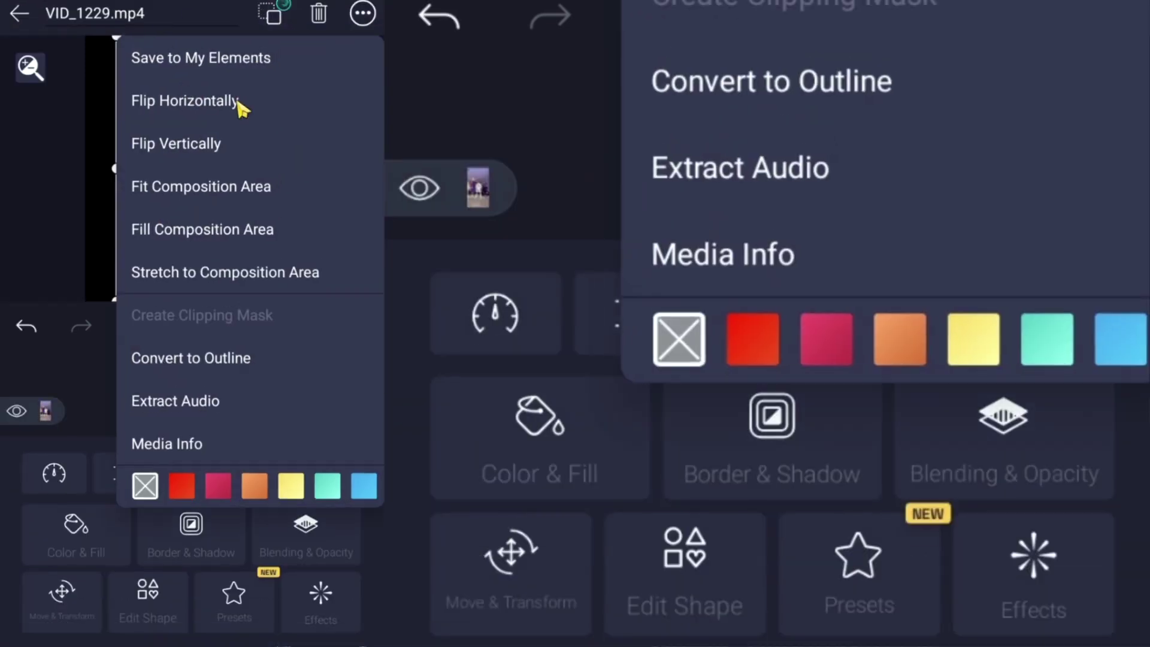
pyautogui.click(231, 234)
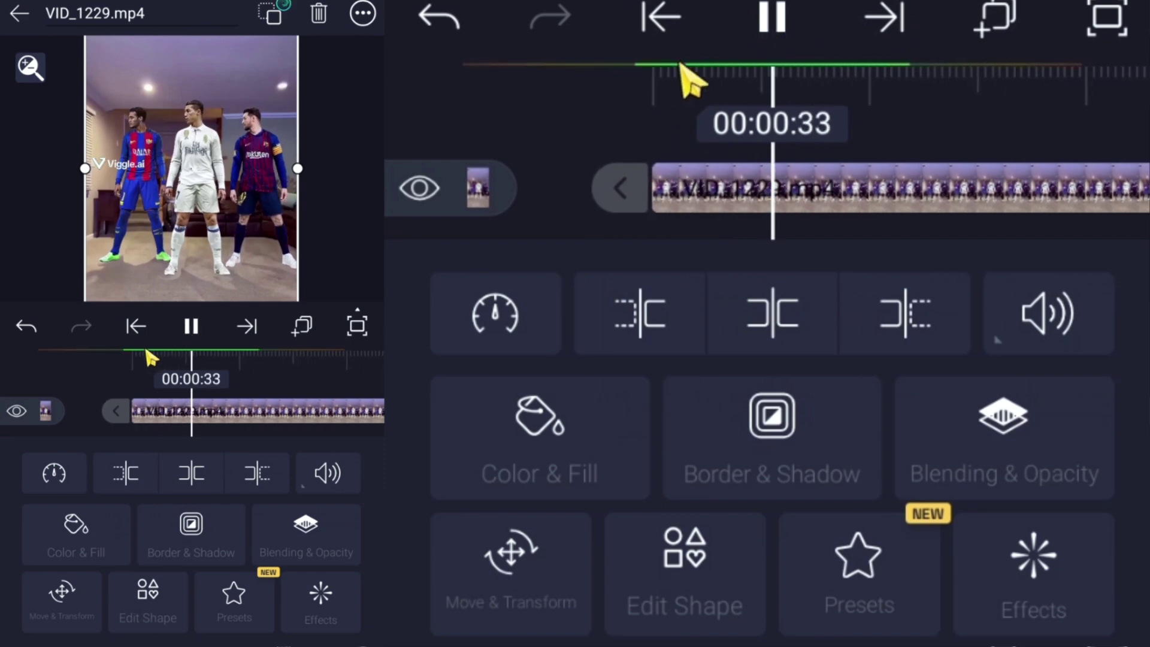
# Play the song to find the beat and trim the dance clip's end at 00:04:16.
pyautogui.moveTo(309, 389); pyautogui.dragTo(183, 392)
pyautogui.click(314, 420)
pyautogui.moveTo(316, 436); pyautogui.dragTo(242, 351)
pyautogui.click(192, 328)
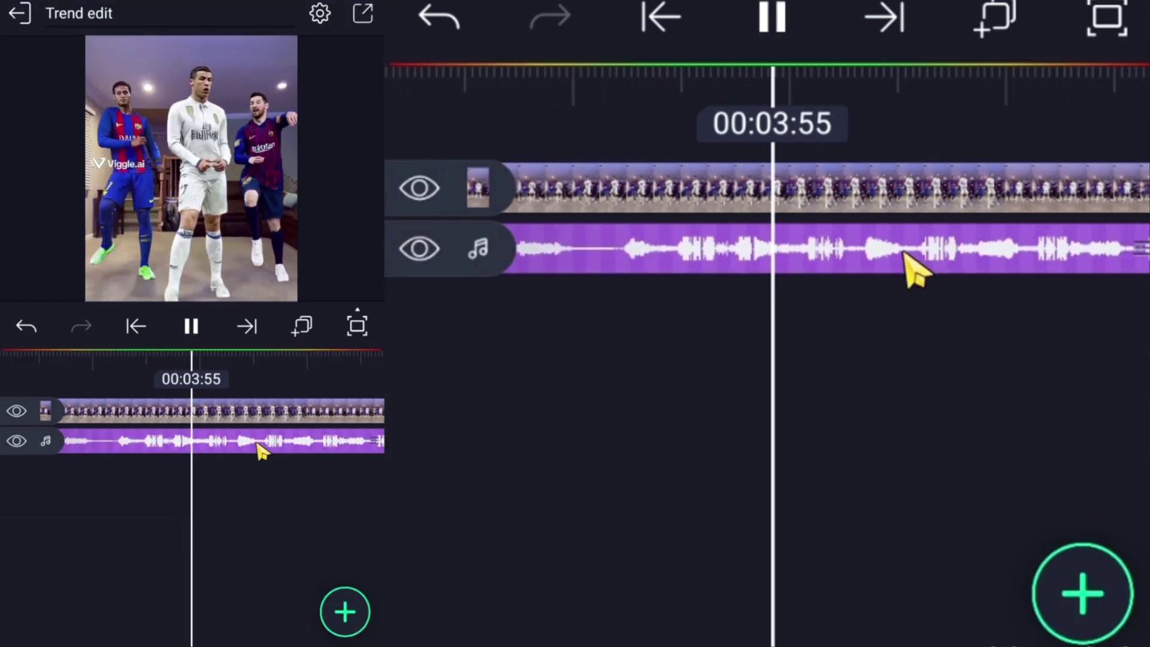
pyautogui.moveTo(257, 443); pyautogui.dragTo(354, 448)
pyautogui.click(192, 327)
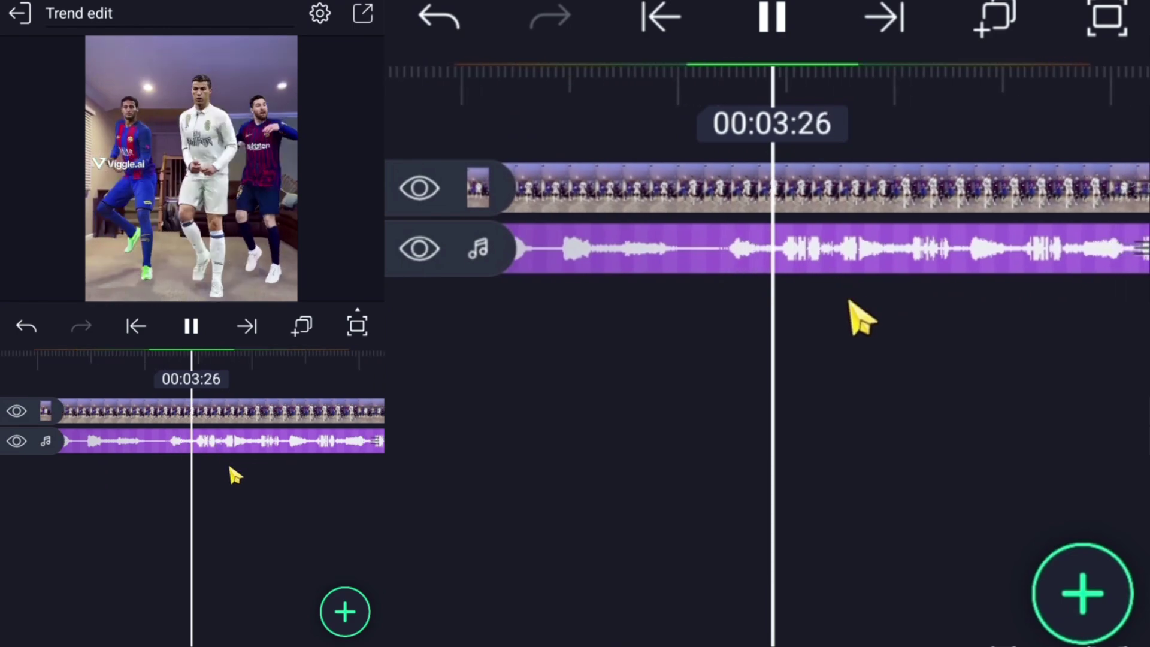
pyautogui.click(239, 487)
pyautogui.click(232, 413)
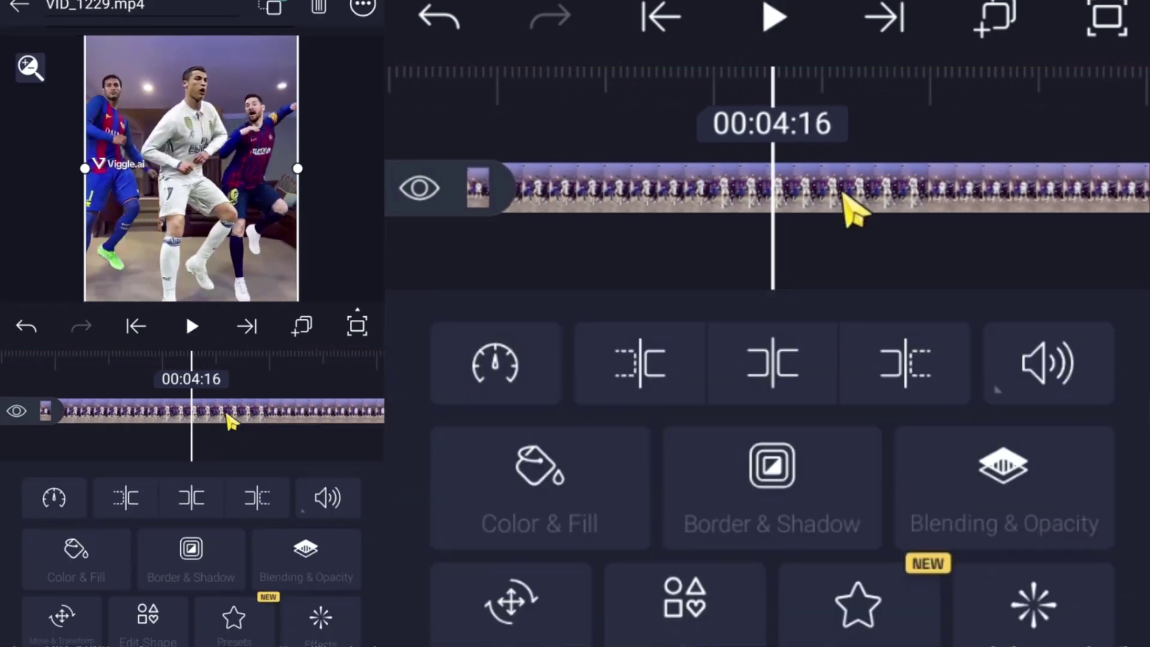
pyautogui.click(259, 481)
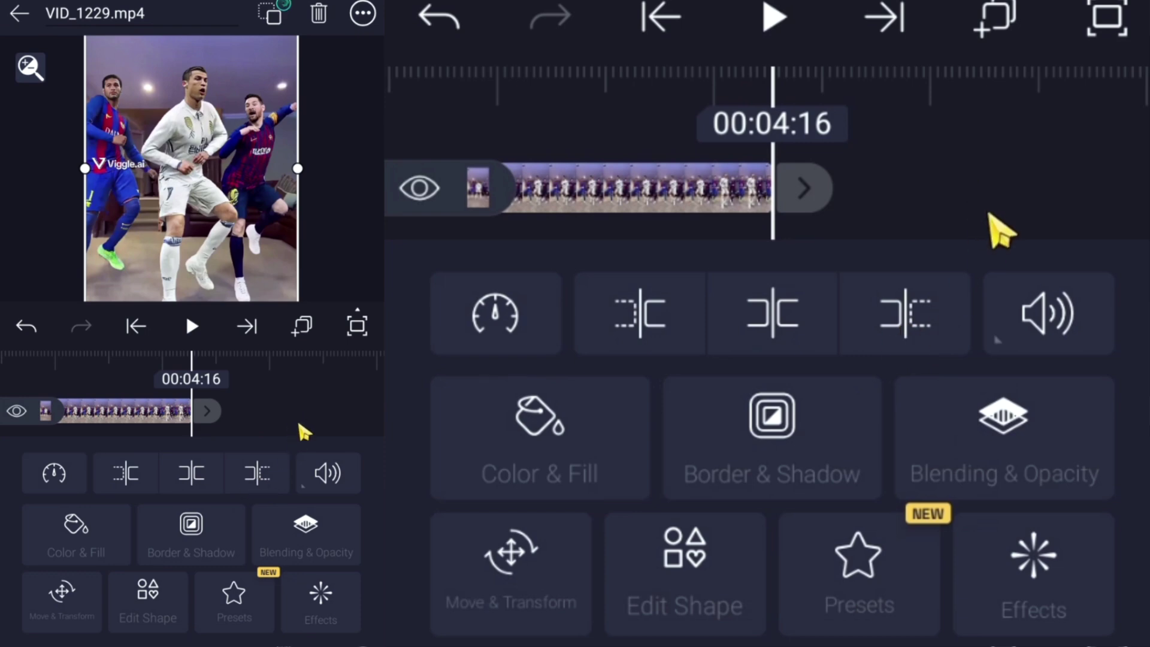
pyautogui.click(303, 432)
pyautogui.click(192, 327)
pyautogui.moveTo(244, 412); pyautogui.dragTo(273, 409)
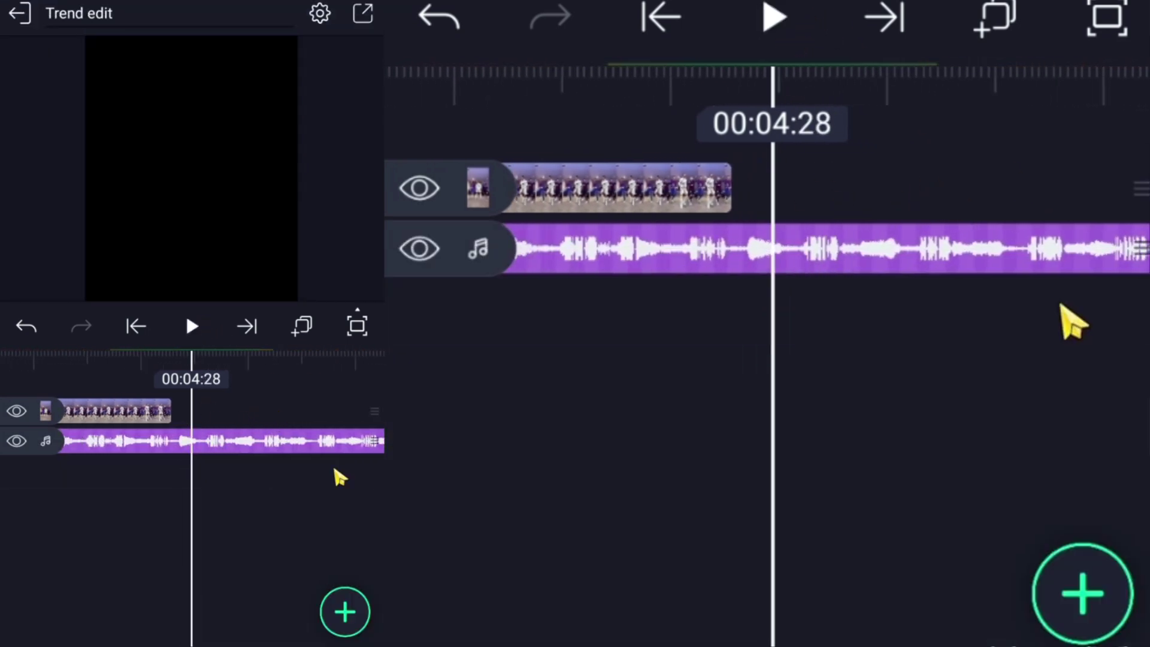
# Add the Lamine Yamal 19.jpg photo and line it up with the dance clip's end.
pyautogui.click(359, 615)
pyautogui.click(163, 429)
pyautogui.click(122, 429)
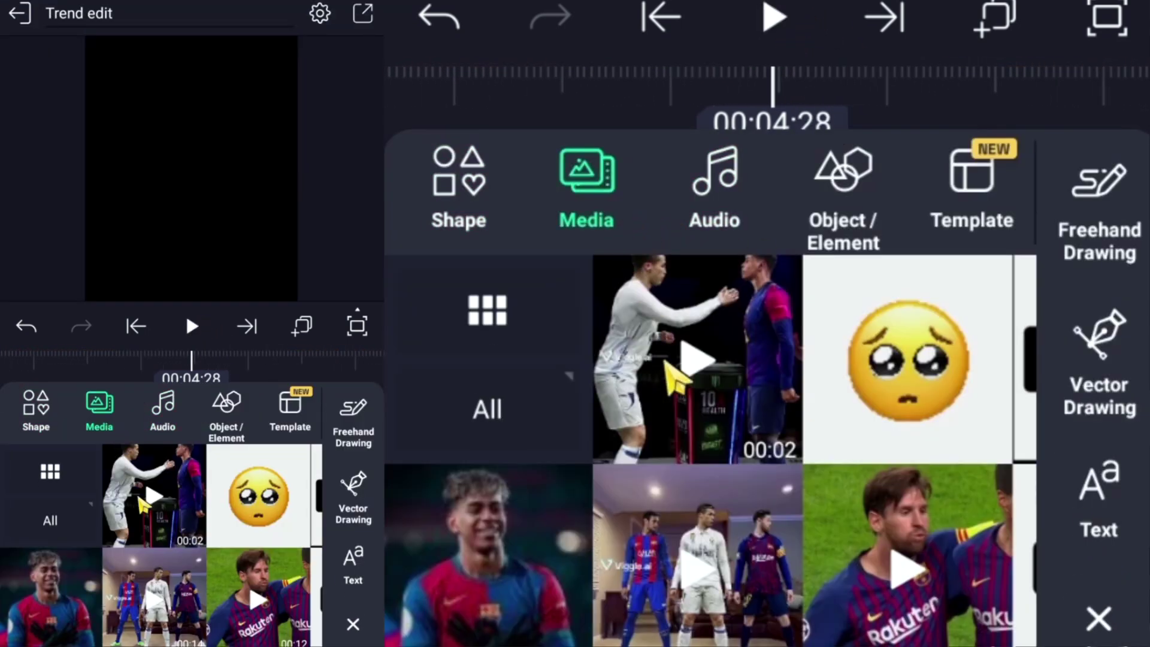
pyautogui.click(84, 564)
pyautogui.click(132, 415)
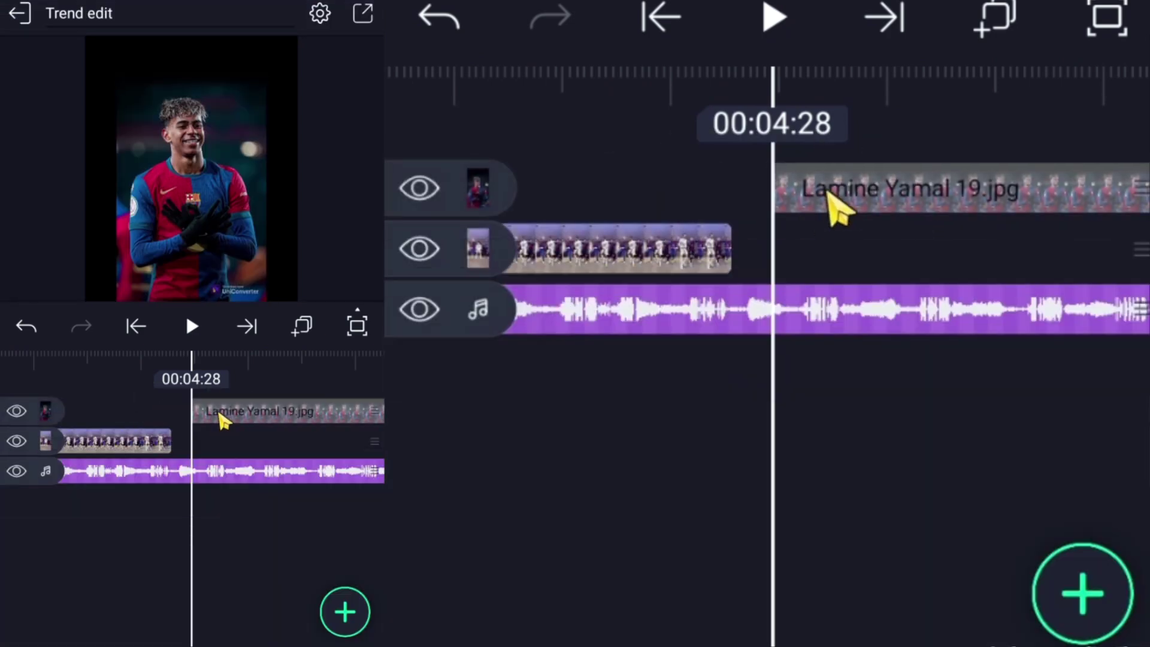
pyautogui.moveTo(218, 411); pyautogui.dragTo(231, 454)
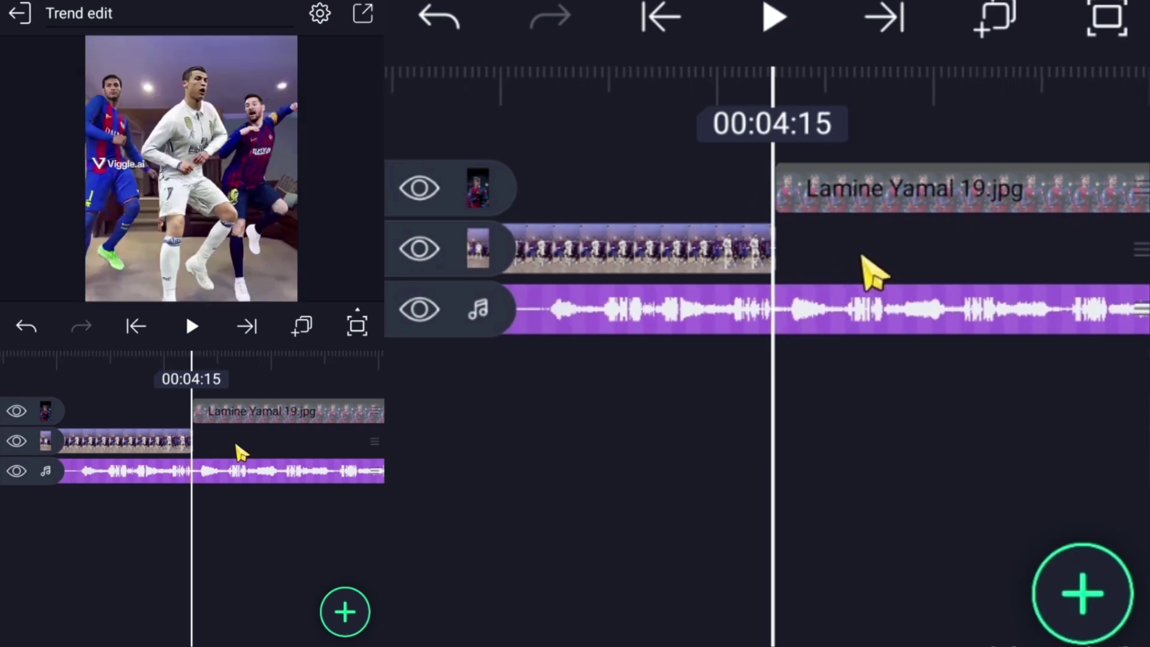
# Set the Lamine Yamal photo to Fill Composition Area.
pyautogui.click(235, 412)
pyautogui.click(362, 14)
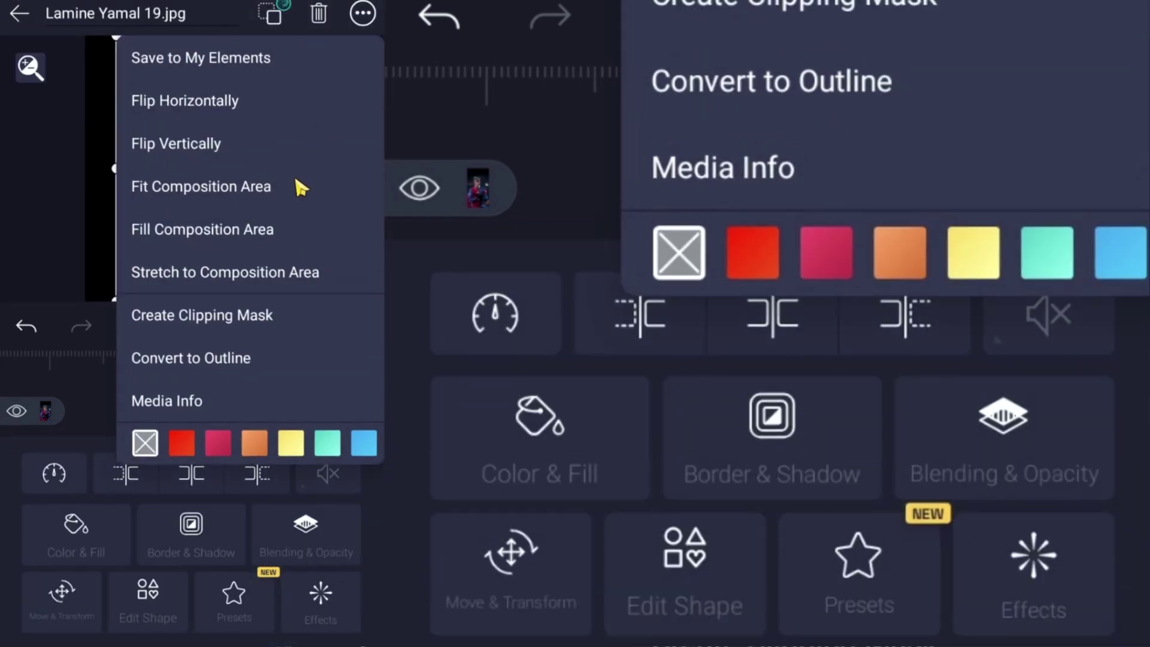
pyautogui.click(246, 230)
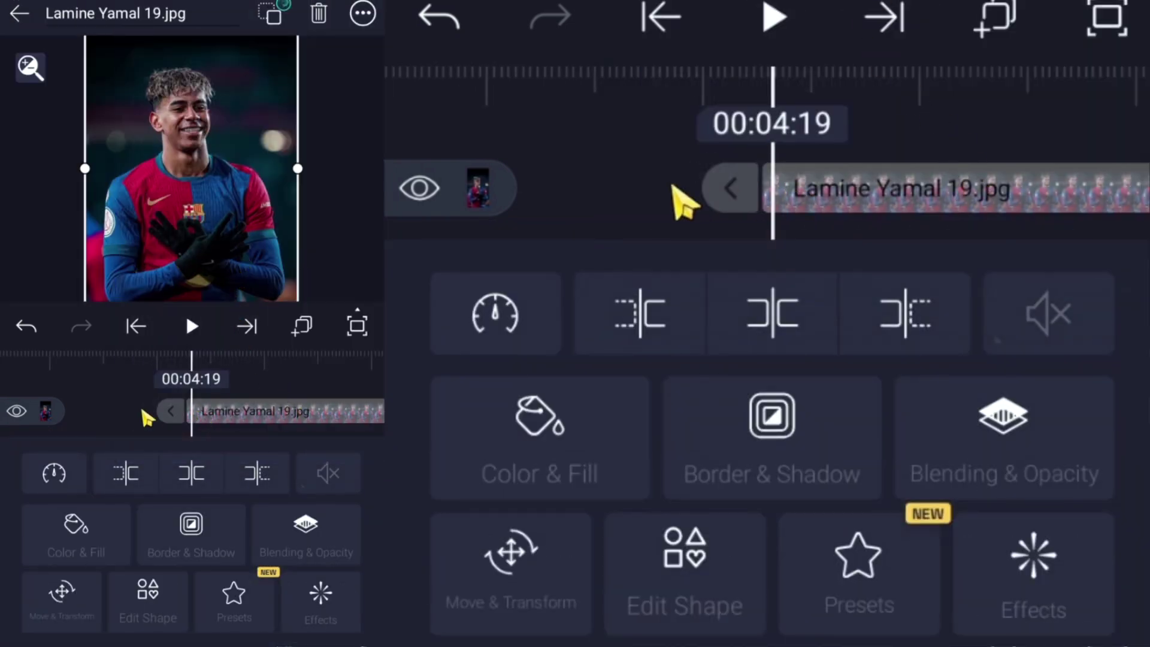
# Scale the photo's width to 1130.4 and nudge it slightly lower and to the right.
pyautogui.click(62, 593)
pyautogui.moveTo(224, 547); pyautogui.dragTo(308, 519)
pyautogui.click(346, 572)
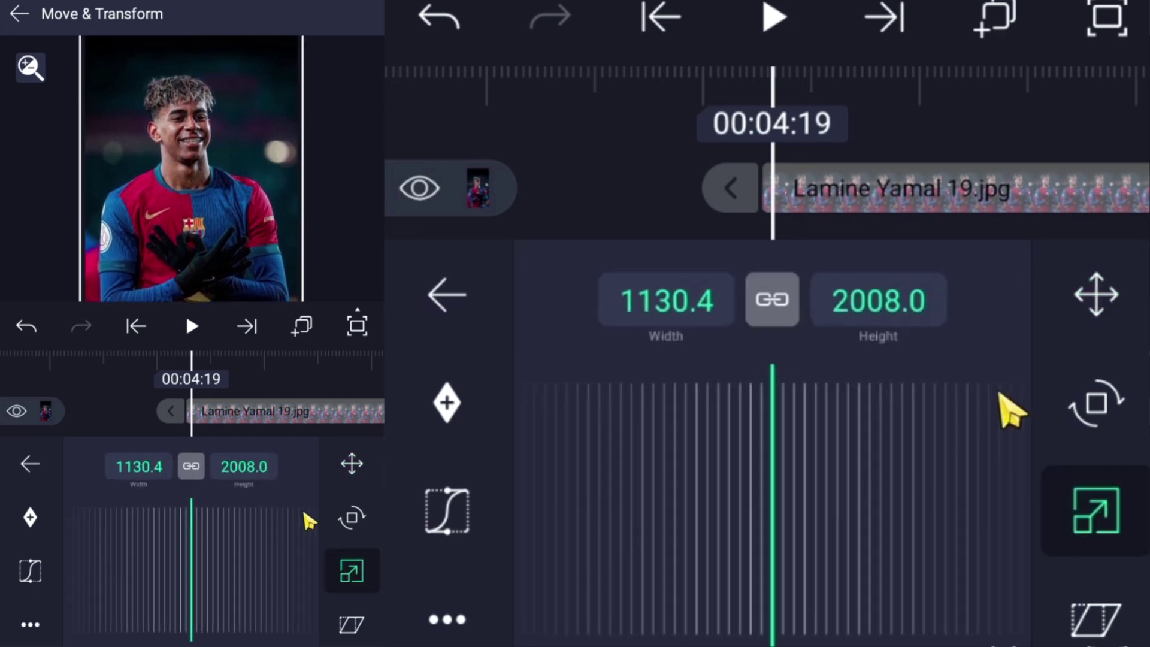
pyautogui.click(351, 463)
pyautogui.moveTo(195, 540); pyautogui.dragTo(170, 567)
pyautogui.click(138, 422)
pyautogui.click(240, 419)
pyautogui.click(102, 590)
pyautogui.click(118, 422)
pyautogui.moveTo(253, 515); pyautogui.dragTo(235, 514)
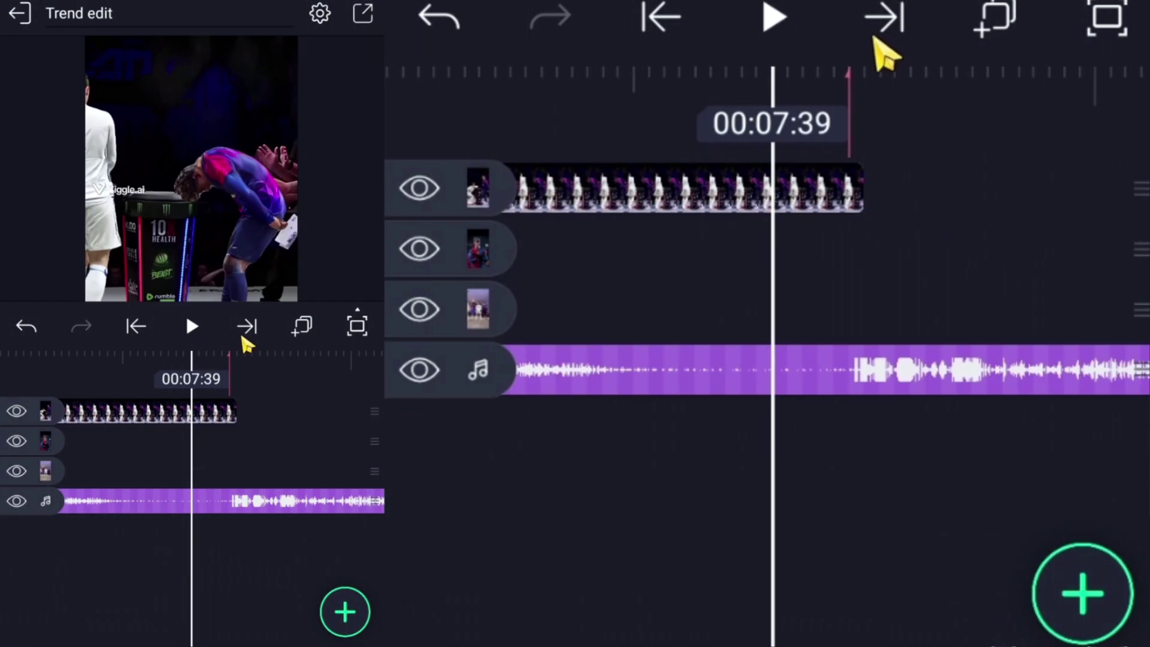
# Play the song past the dance clip and bookmark the beat near 8:14.
pyautogui.click(242, 329)
pyautogui.click(183, 325)
pyautogui.moveTo(179, 443); pyautogui.dragTo(224, 433)
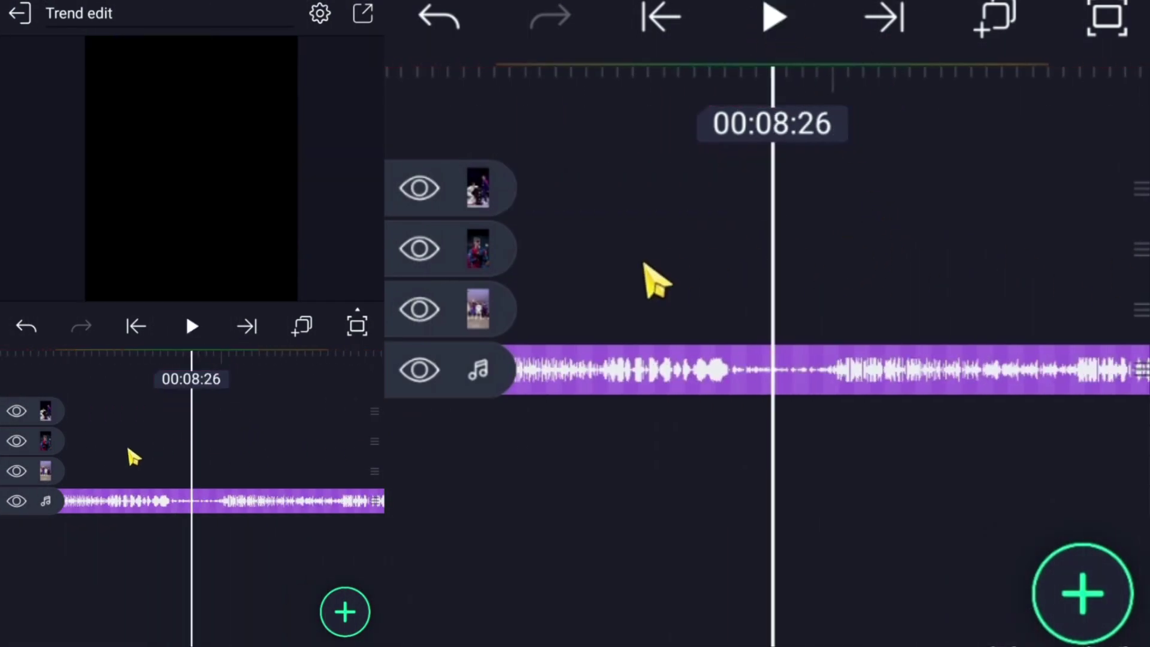
pyautogui.moveTo(129, 447); pyautogui.dragTo(160, 450)
pyautogui.click(136, 326)
pyautogui.click(191, 326)
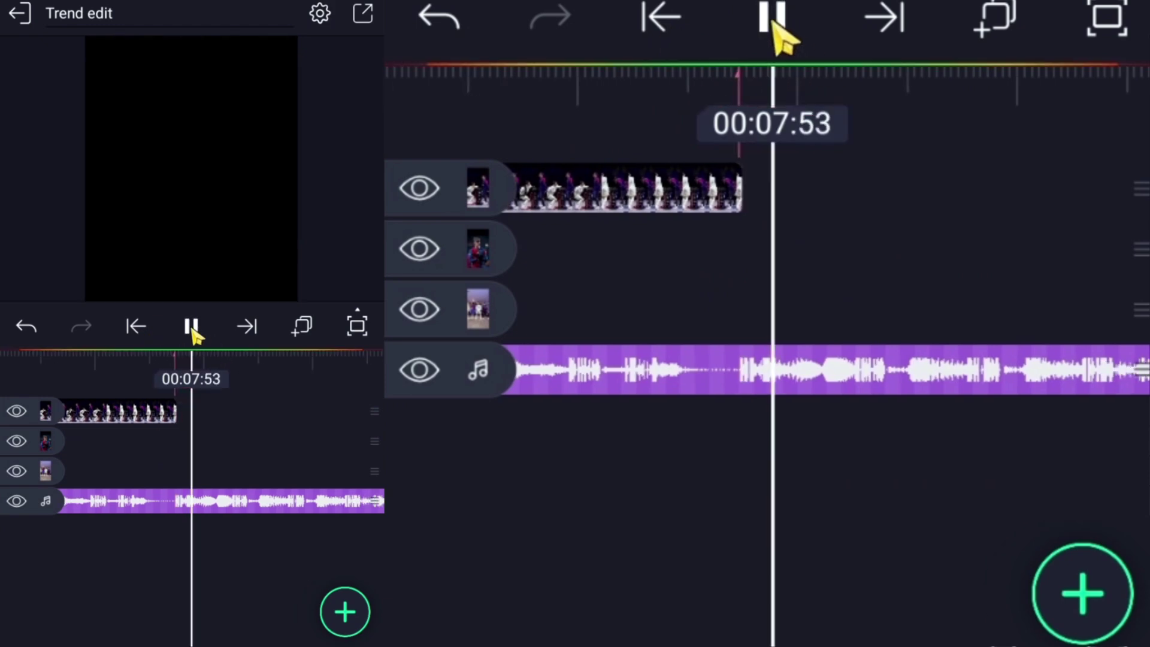
pyautogui.click(192, 329)
pyautogui.moveTo(255, 438); pyautogui.dragTo(231, 352)
pyautogui.click(191, 326)
pyautogui.click(243, 436)
pyautogui.click(210, 385)
# Play through to about 10:19 checking the beats, then return to 00:00:00.
pyautogui.click(192, 326)
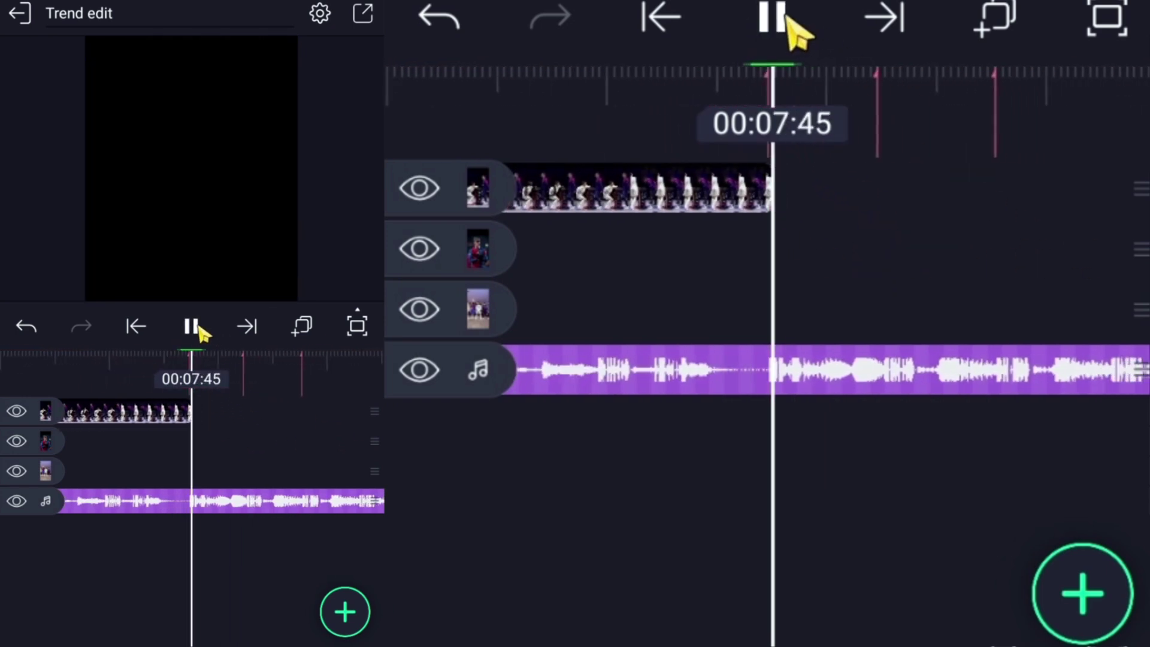
pyautogui.click(226, 406)
pyautogui.scroll(2, 251, 413)
pyautogui.scroll(-2, 246, 413)
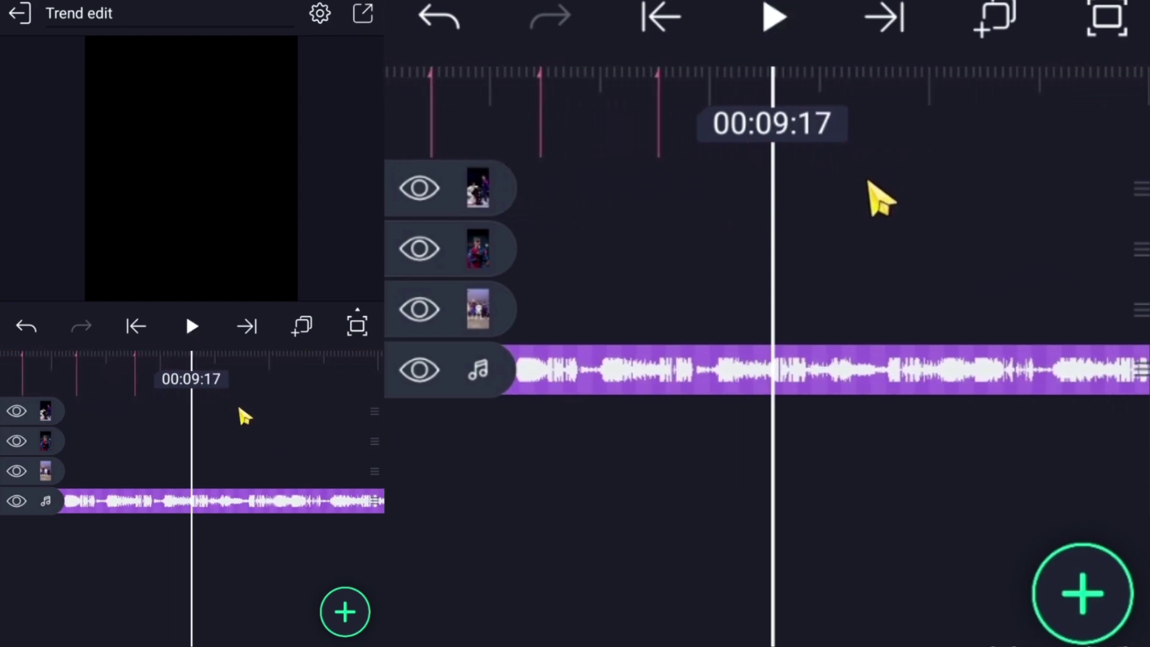
pyautogui.click(191, 326)
pyautogui.click(192, 327)
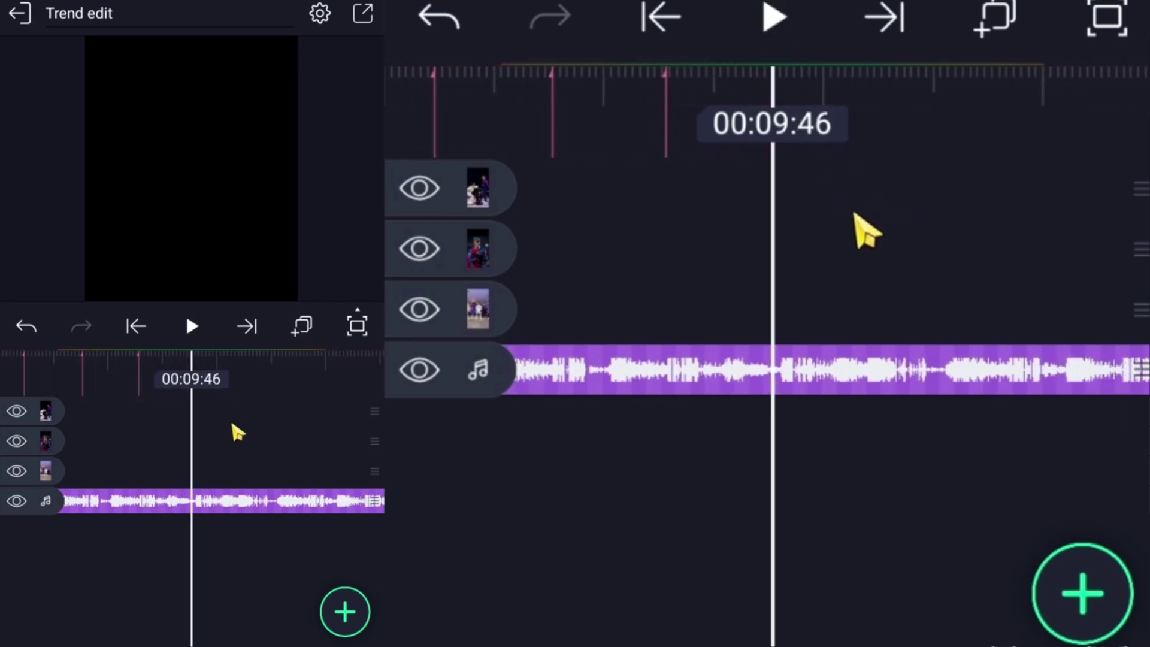
pyautogui.scroll(-1, 233, 433)
pyautogui.click(192, 327)
pyautogui.click(191, 327)
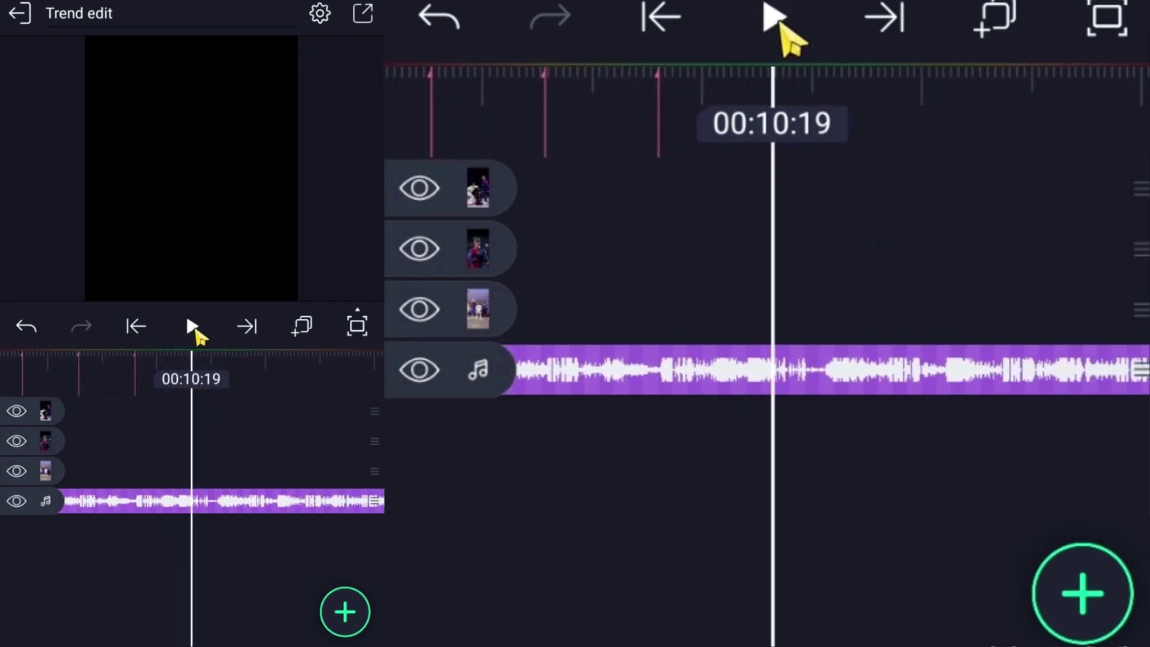
pyautogui.scroll(2, 322, 445)
pyautogui.scroll(2, 322, 444)
pyautogui.click(192, 327)
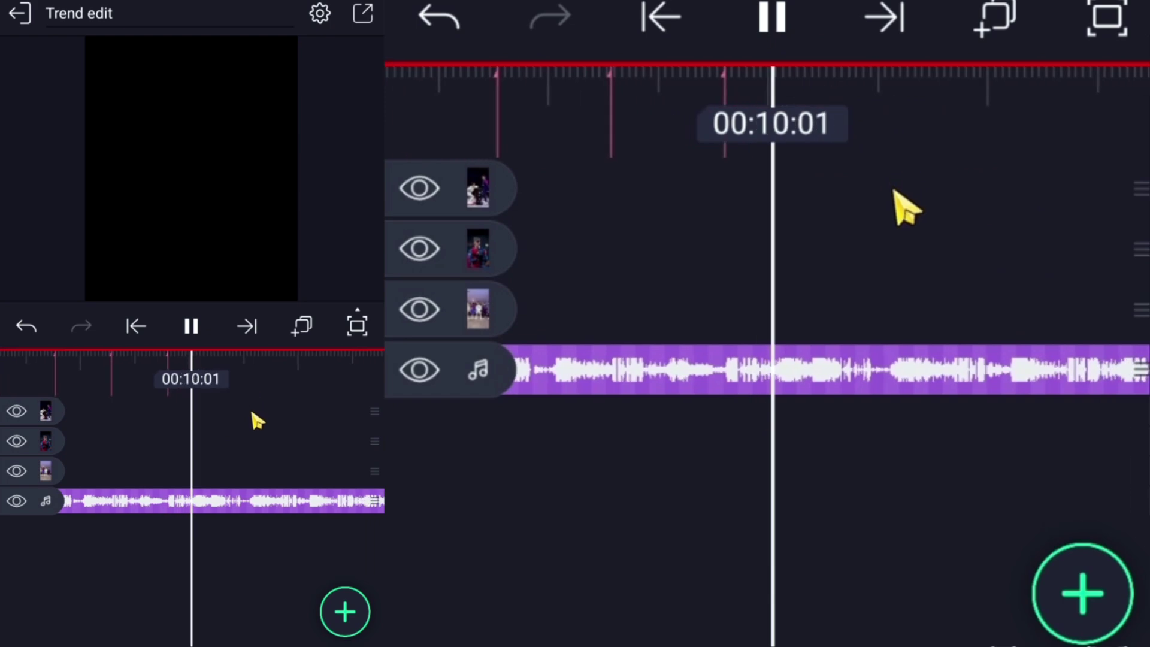
pyautogui.click(277, 433)
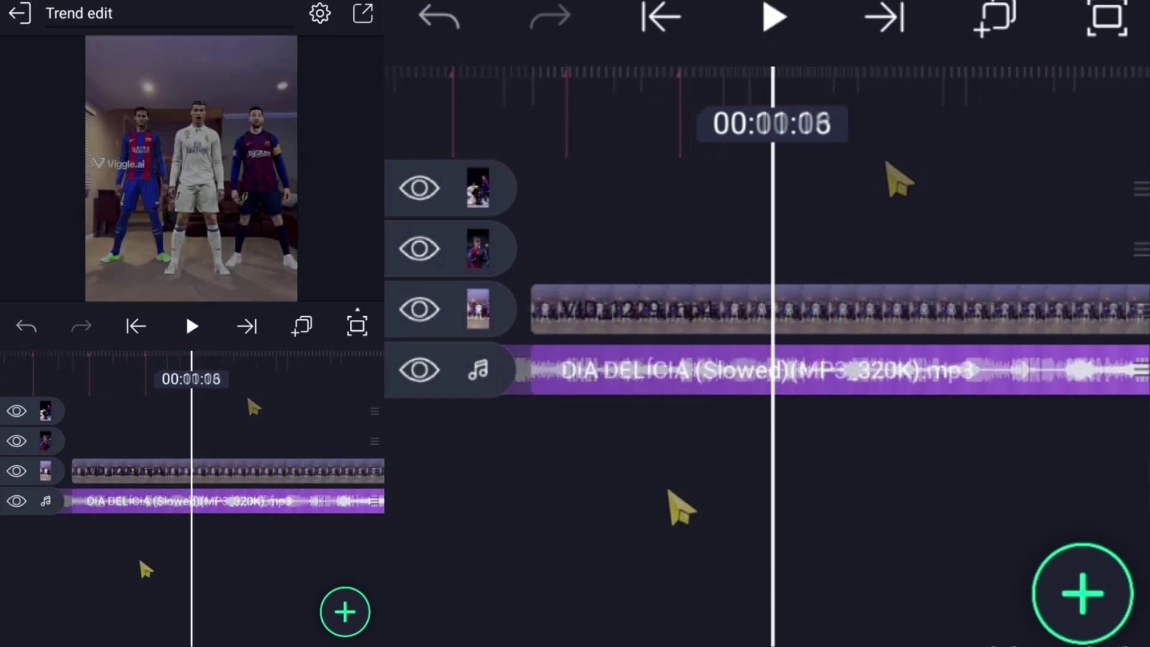
pyautogui.scroll(-10, 146, 565)
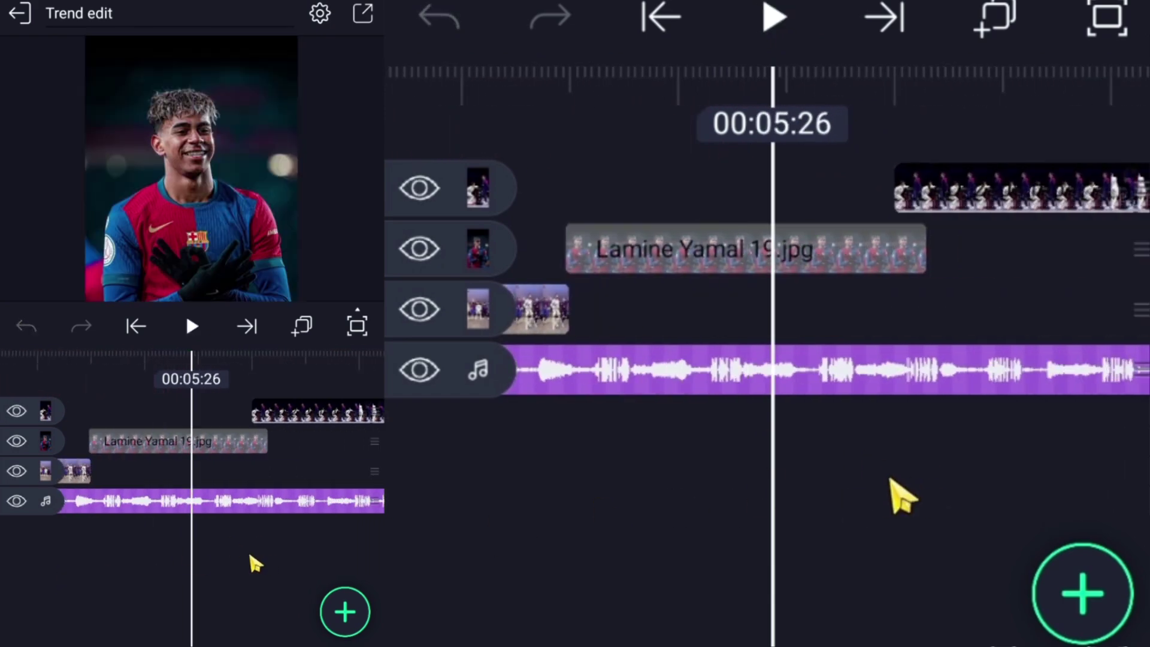
pyautogui.moveTo(291, 572); pyautogui.dragTo(318, 562)
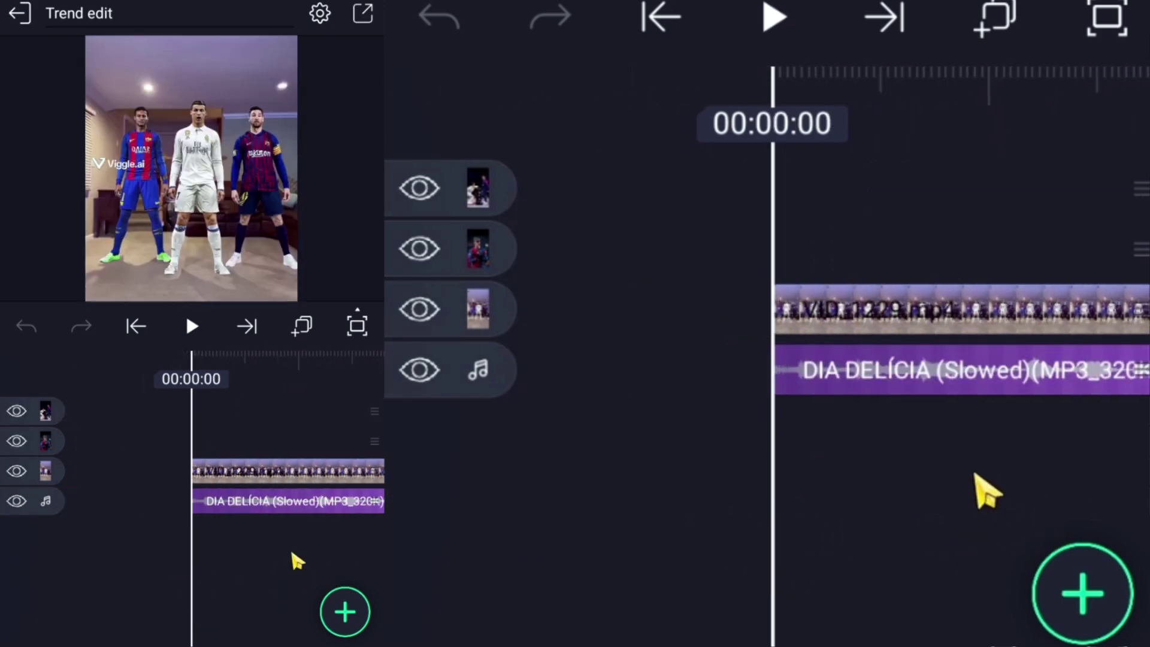
pyautogui.click(343, 613)
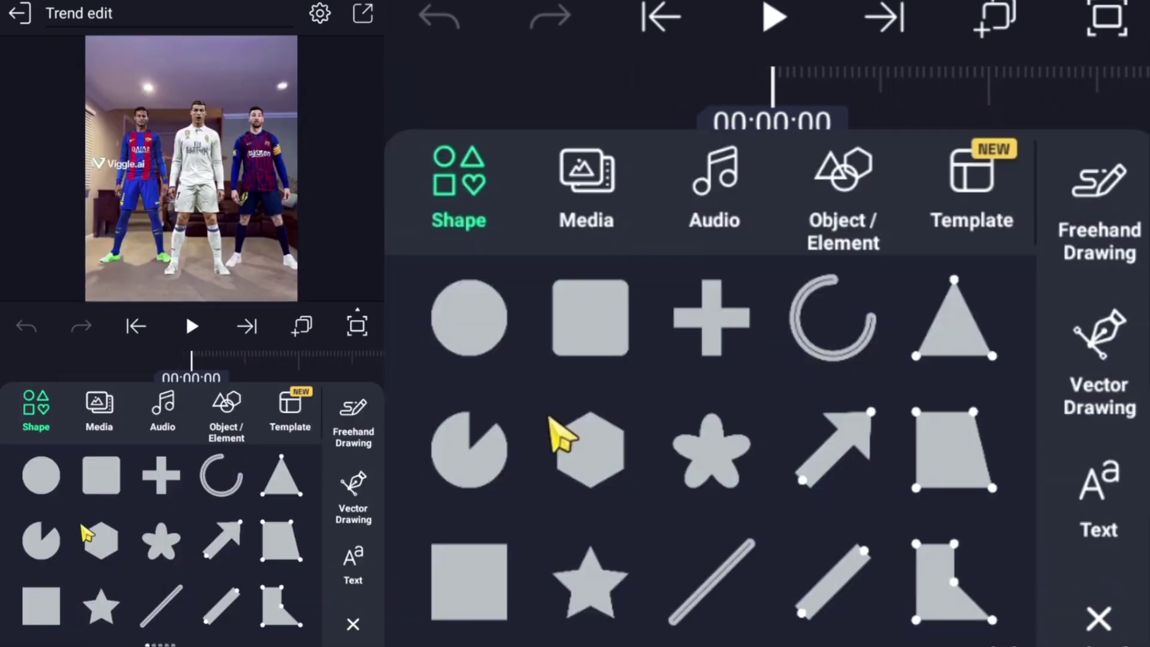
# Add a square shape layer and colour it white.
pyautogui.click(53, 605)
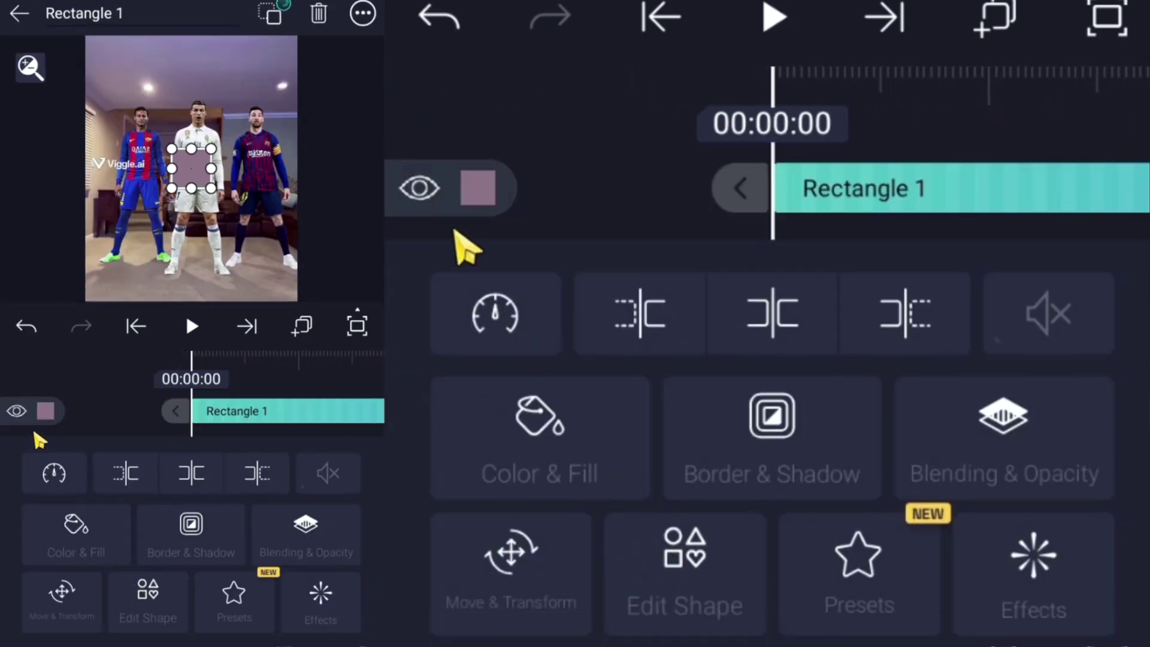
pyautogui.click(520, 420)
pyautogui.click(581, 532)
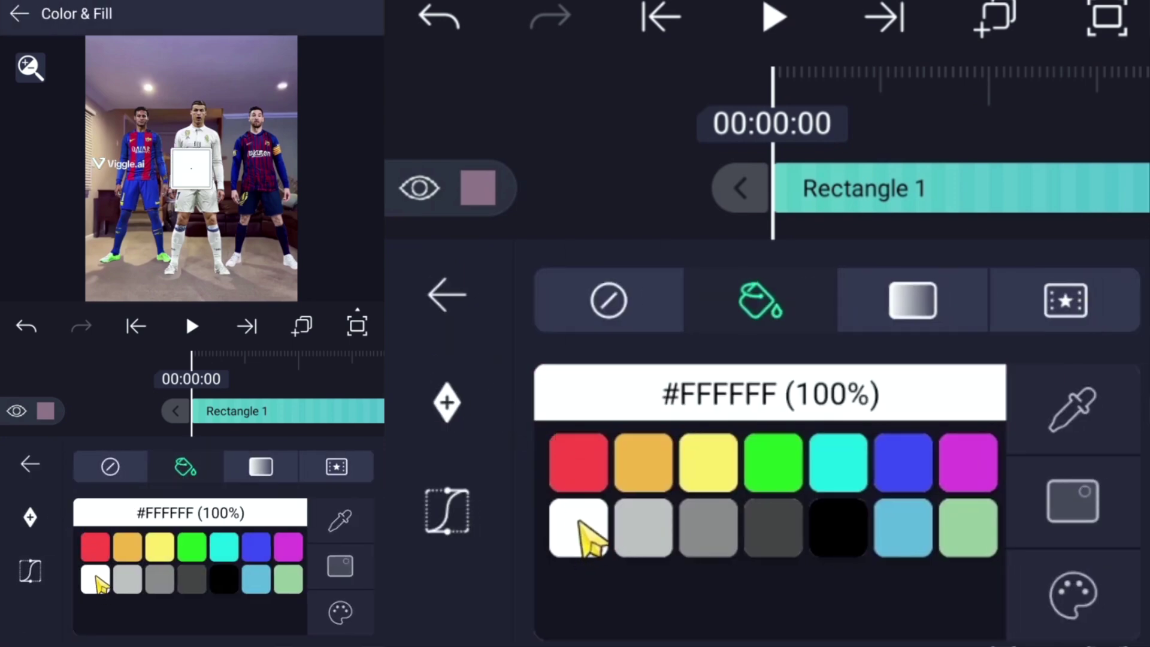
pyautogui.click(434, 287)
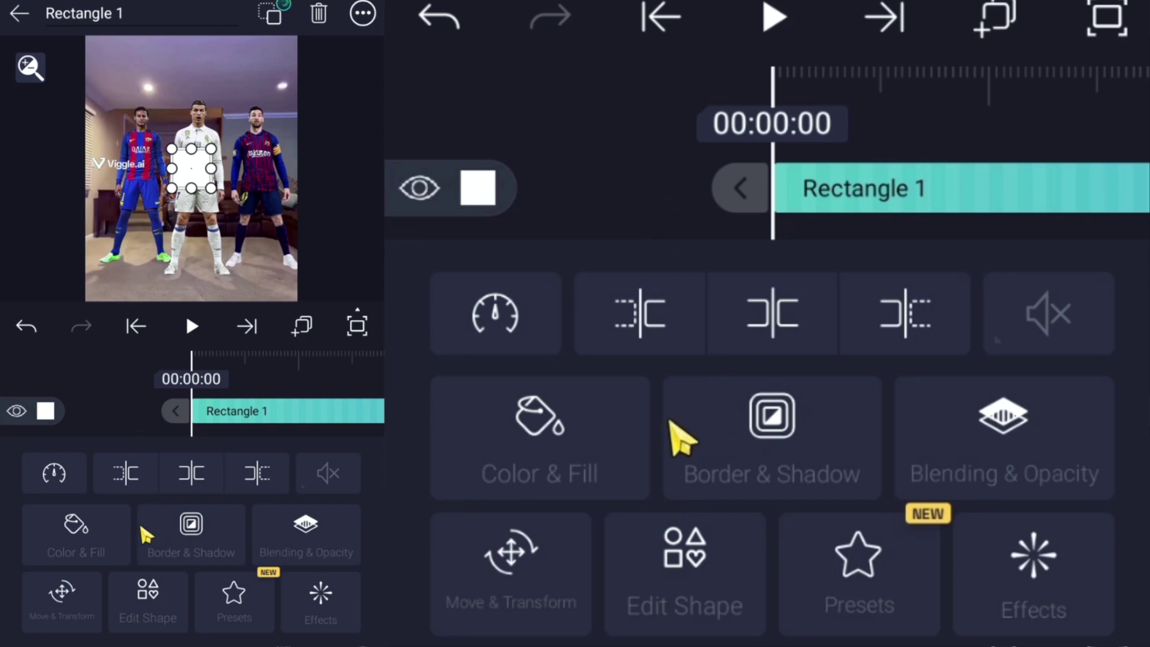
# Scale the square to 335 × 335, stretch it across the full width, and move it to the top.
pyautogui.click(567, 573)
pyautogui.click(1079, 509)
pyautogui.moveTo(874, 450); pyautogui.dragTo(860, 506)
pyautogui.click(447, 294)
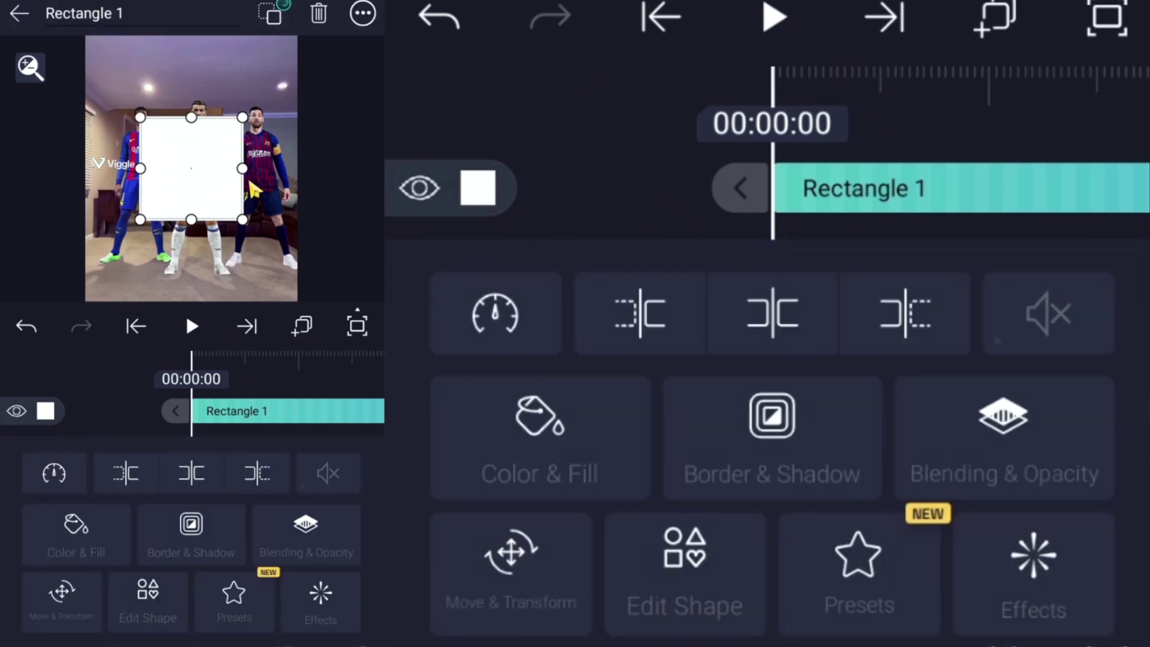
pyautogui.moveTo(243, 170); pyautogui.dragTo(316, 169)
pyautogui.click(546, 573)
pyautogui.moveTo(691, 547)
pyautogui.mouseDown()
pyautogui.moveTo(850, 514)
pyautogui.moveTo(827, 197)
pyautogui.moveTo(833, 447)
pyautogui.moveTo(855, 333)
pyautogui.moveTo(803, 480)
pyautogui.moveTo(811, 162)
pyautogui.moveTo(803, 223)
pyautogui.moveTo(818, 258)
pyautogui.moveTo(805, 229)
pyautogui.mouseUp()
# Trim Rectangle 1 so it ends at about 00:04:28 with the dance clip.
pyautogui.click(646, 218)
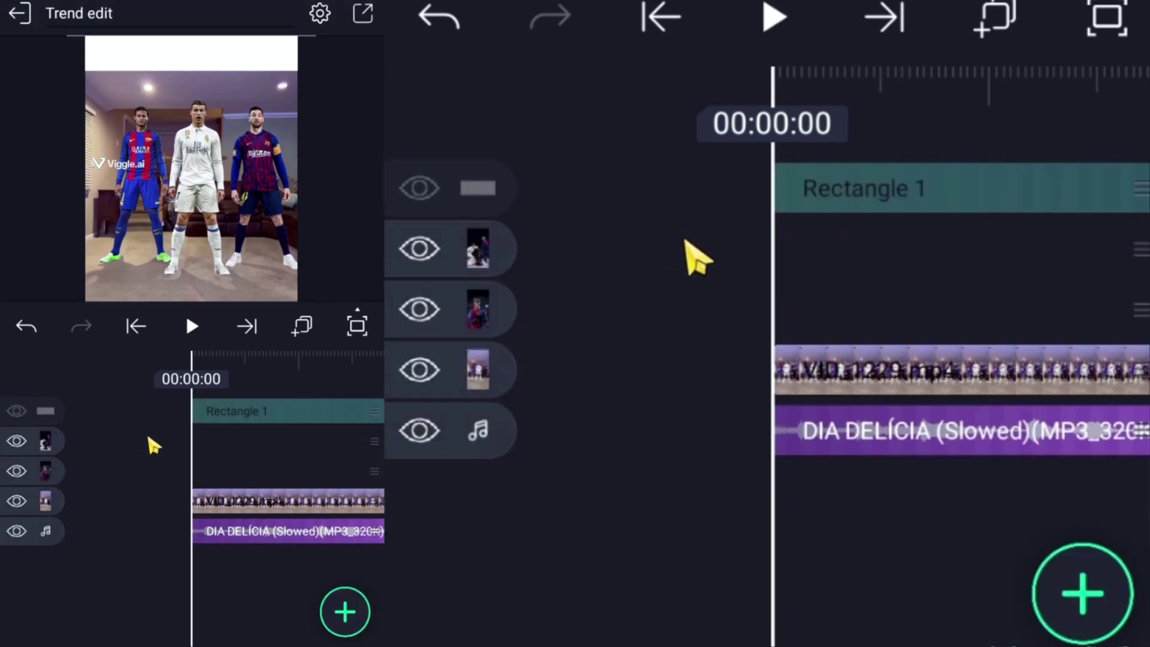
pyautogui.moveTo(852, 289); pyautogui.dragTo(527, 278)
pyautogui.click(758, 203)
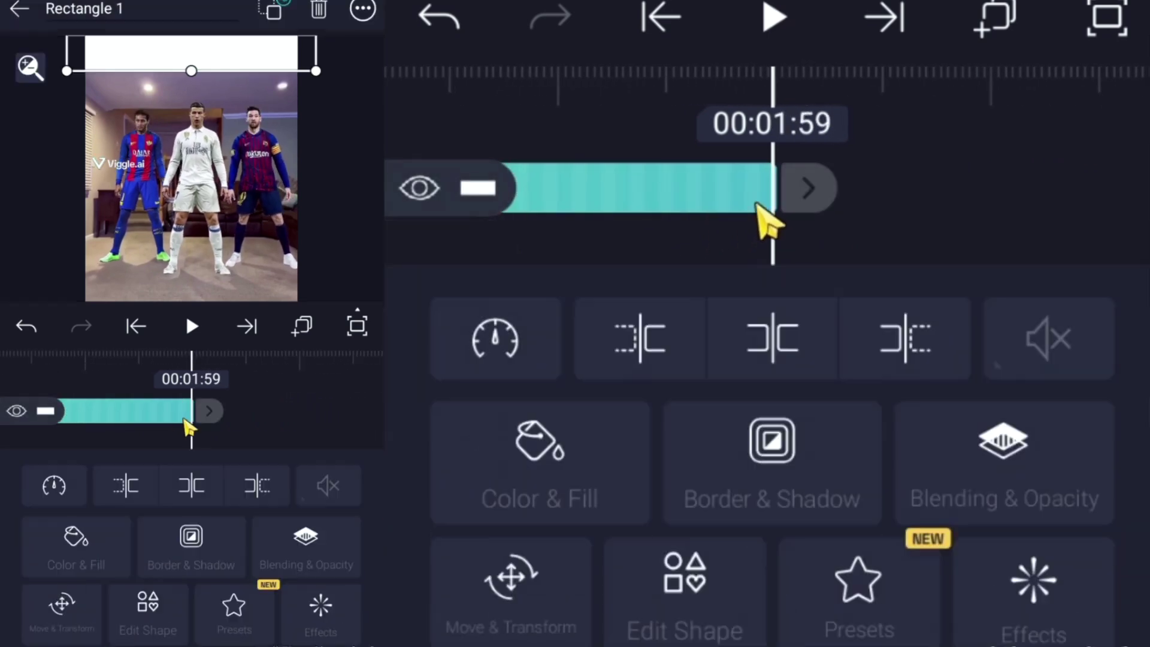
pyautogui.moveTo(918, 192); pyautogui.dragTo(695, 183)
pyautogui.moveTo(887, 167); pyautogui.dragTo(671, 165)
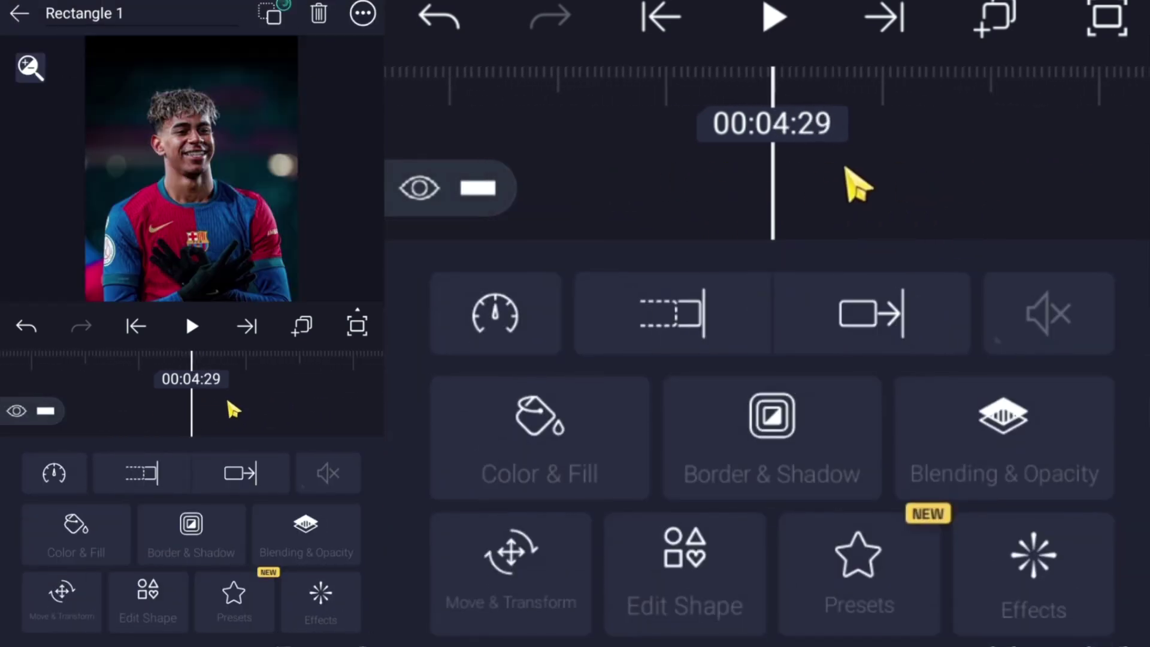
pyautogui.moveTo(846, 167); pyautogui.dragTo(879, 183)
pyautogui.click(724, 311)
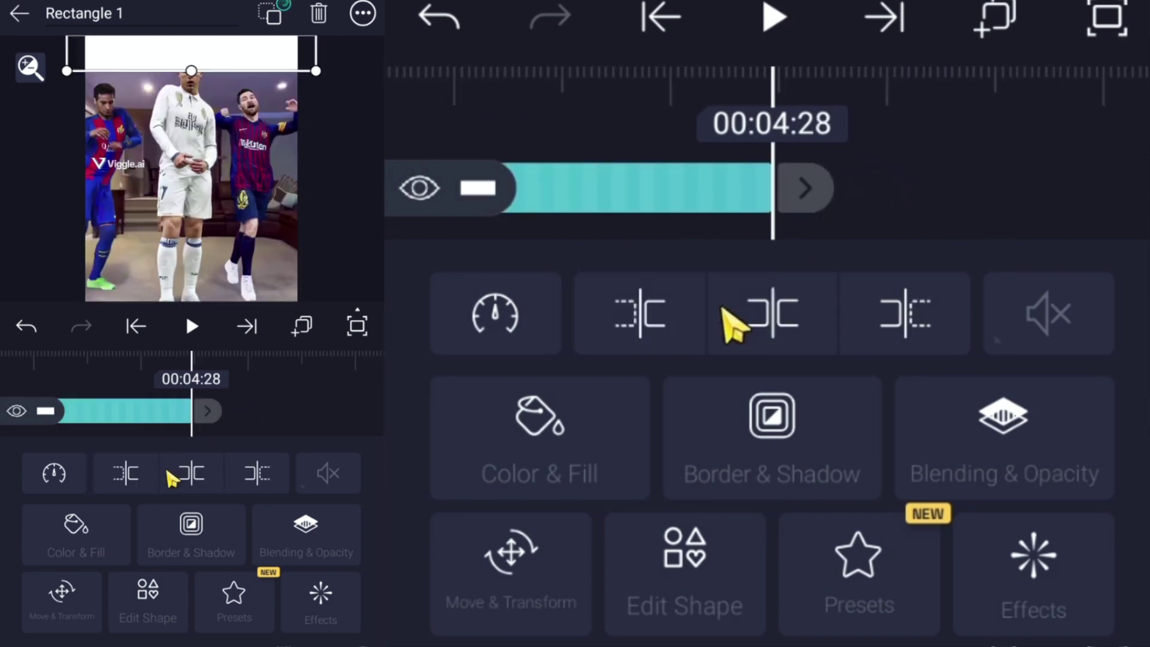
# Play the edit back to confirm the bar ends at 4:28, then reselect the bar.
pyautogui.click(245, 418)
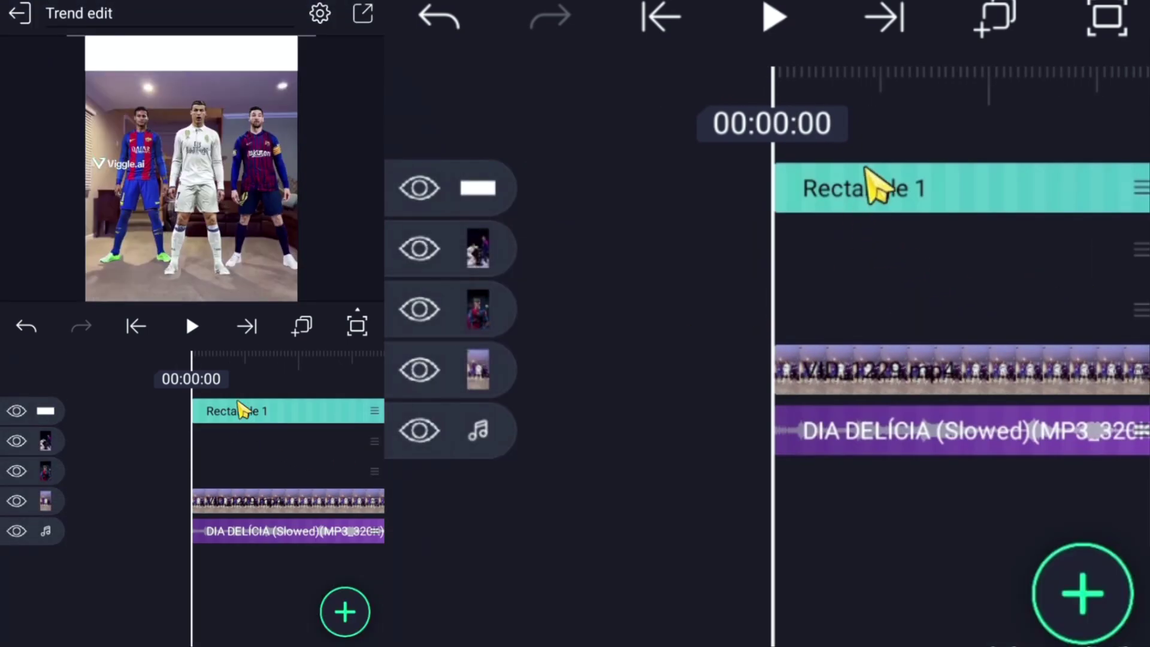
pyautogui.click(192, 327)
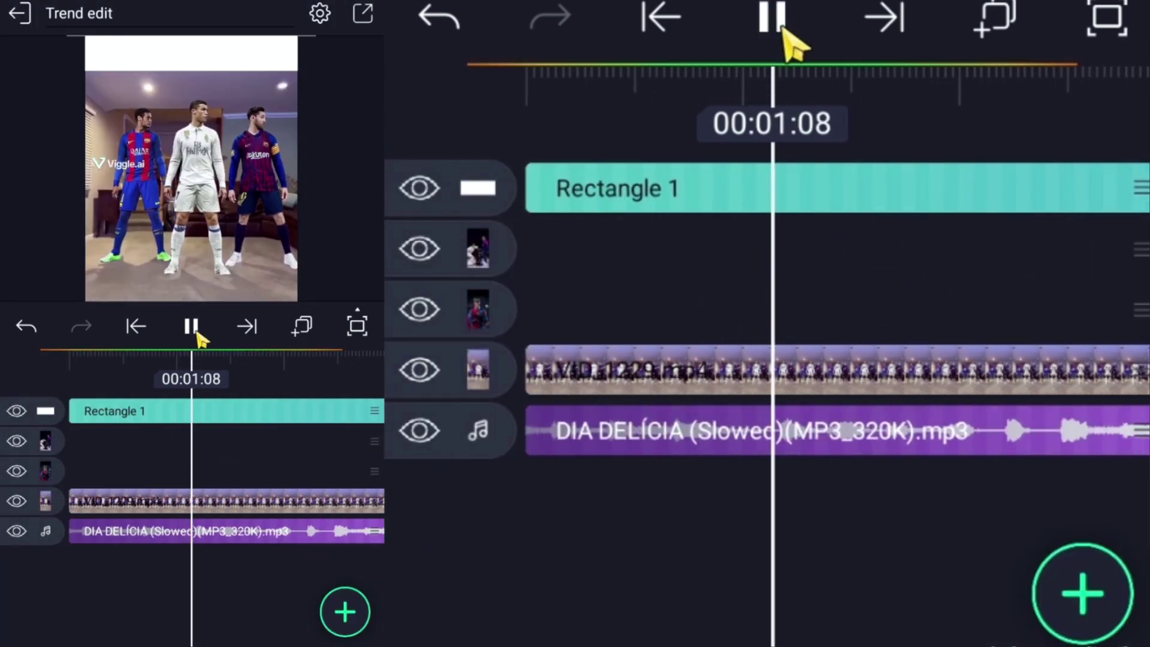
pyautogui.moveTo(245, 435); pyautogui.dragTo(40, 465)
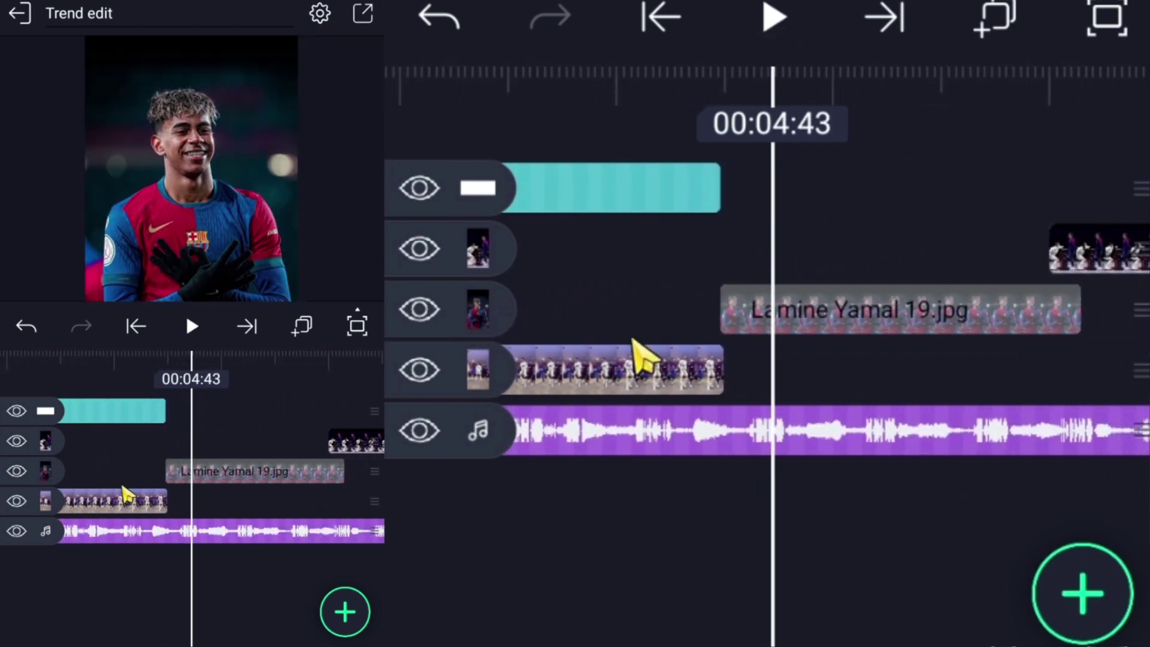
pyautogui.moveTo(270, 490)
pyautogui.mouseDown()
pyautogui.moveTo(207, 489)
pyautogui.moveTo(291, 481)
pyautogui.mouseUp()
pyautogui.click(174, 415)
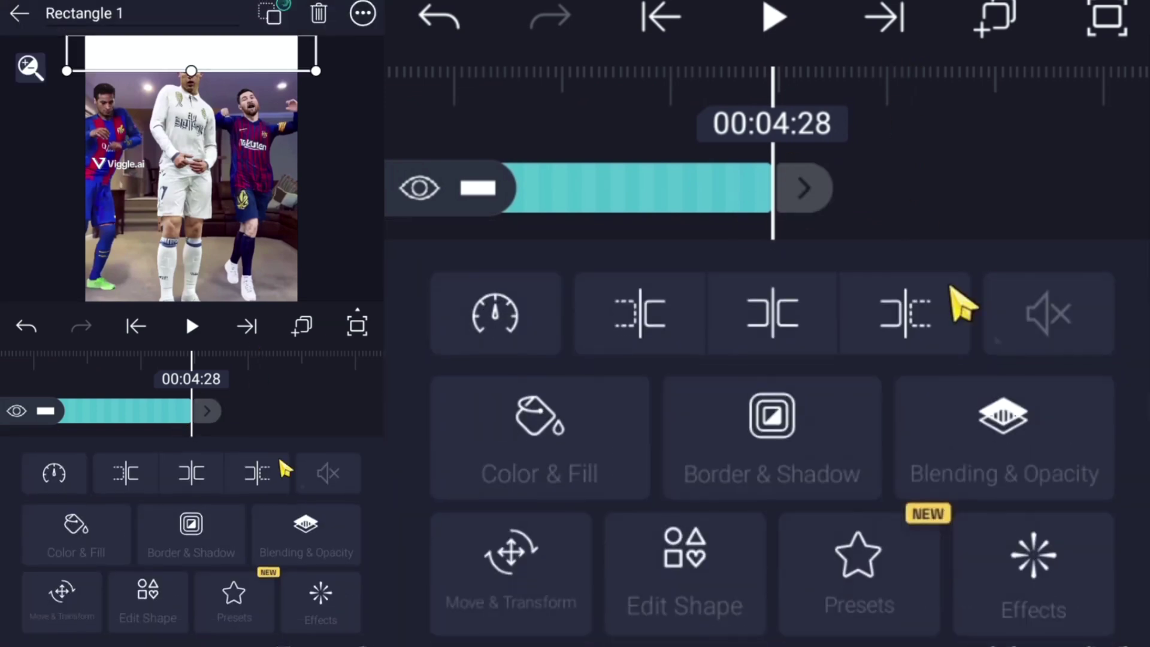
# Duplicate the white bar and move Rectangle 1 Copy to start at 00:04:29 with the Lamine Yamal image.
pyautogui.click(364, 14)
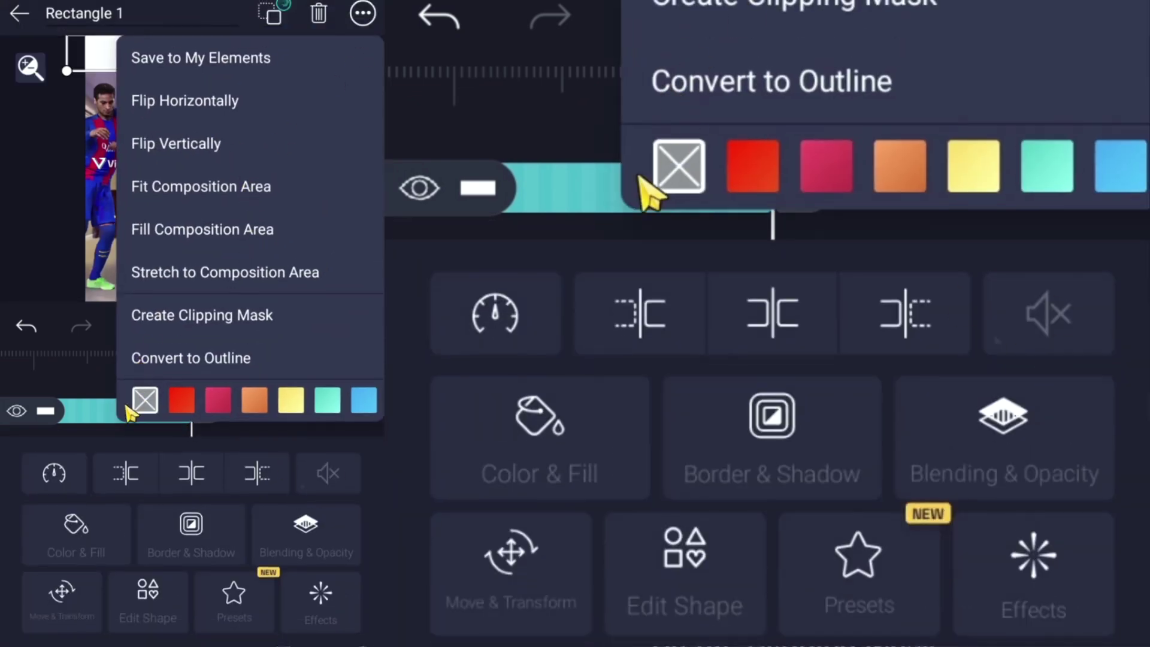
pyautogui.click(103, 412)
pyautogui.click(303, 326)
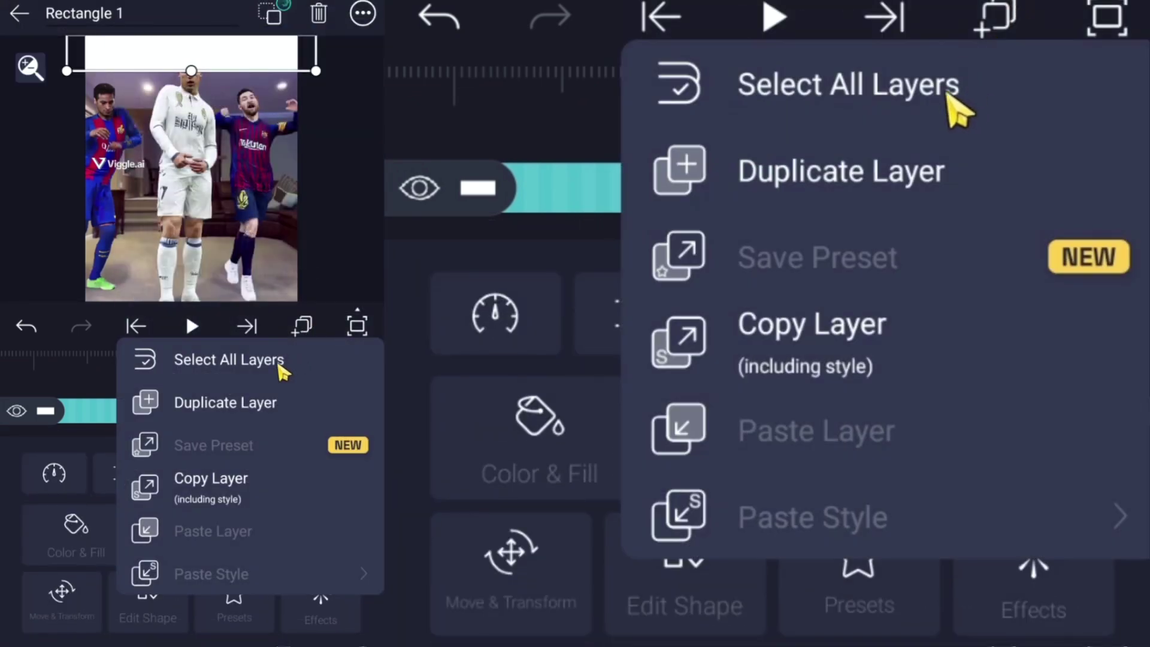
pyautogui.click(259, 411)
pyautogui.moveTo(117, 413); pyautogui.dragTo(352, 413)
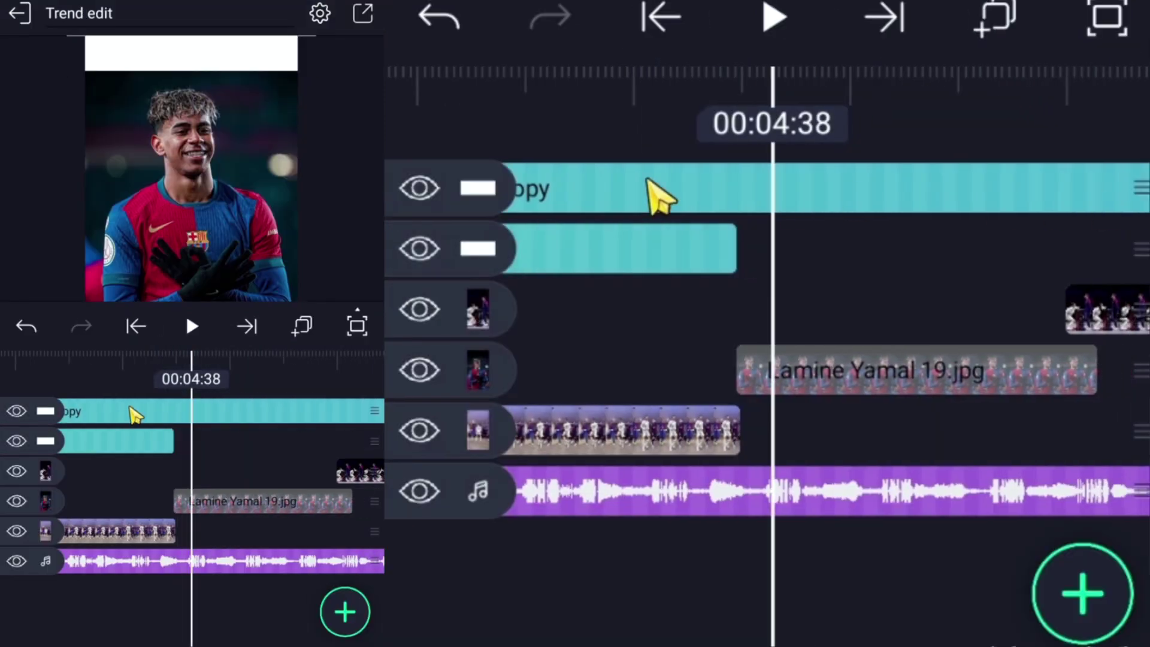
pyautogui.moveTo(135, 414); pyautogui.dragTo(303, 421)
pyautogui.moveTo(239, 444); pyautogui.dragTo(180, 433)
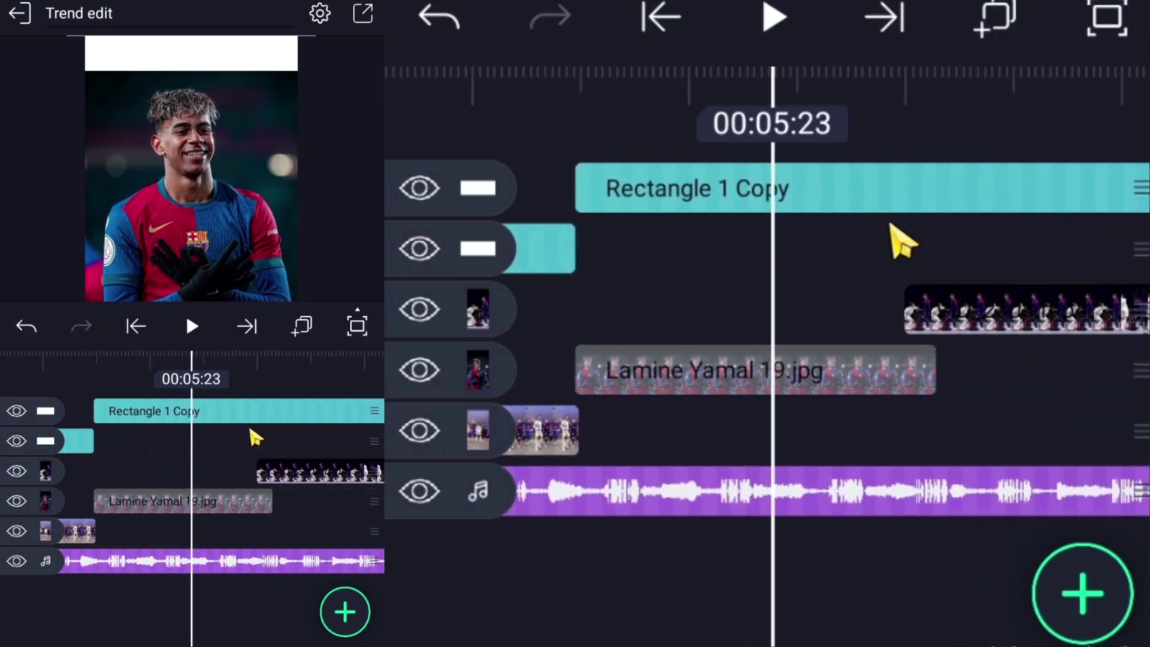
# Trim Rectangle 1 Copy's end back to about 00:06:00.
pyautogui.moveTo(262, 428); pyautogui.dragTo(188, 429)
pyautogui.click(220, 413)
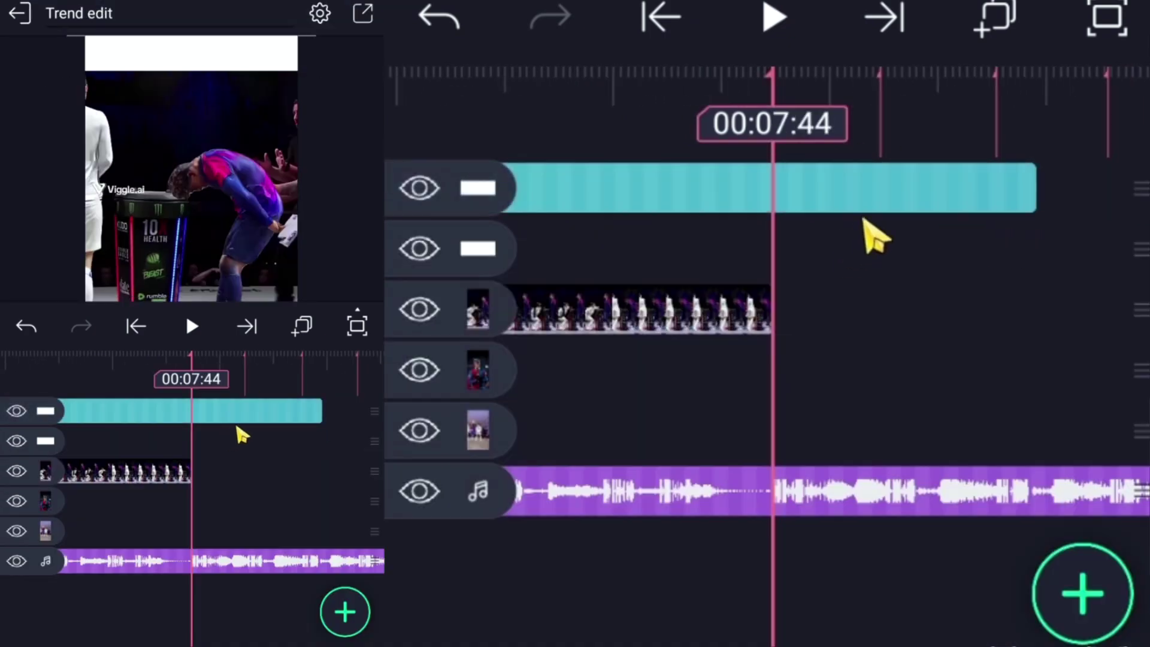
pyautogui.click(317, 413)
pyautogui.moveTo(329, 411); pyautogui.dragTo(31, 412)
pyautogui.click(205, 409)
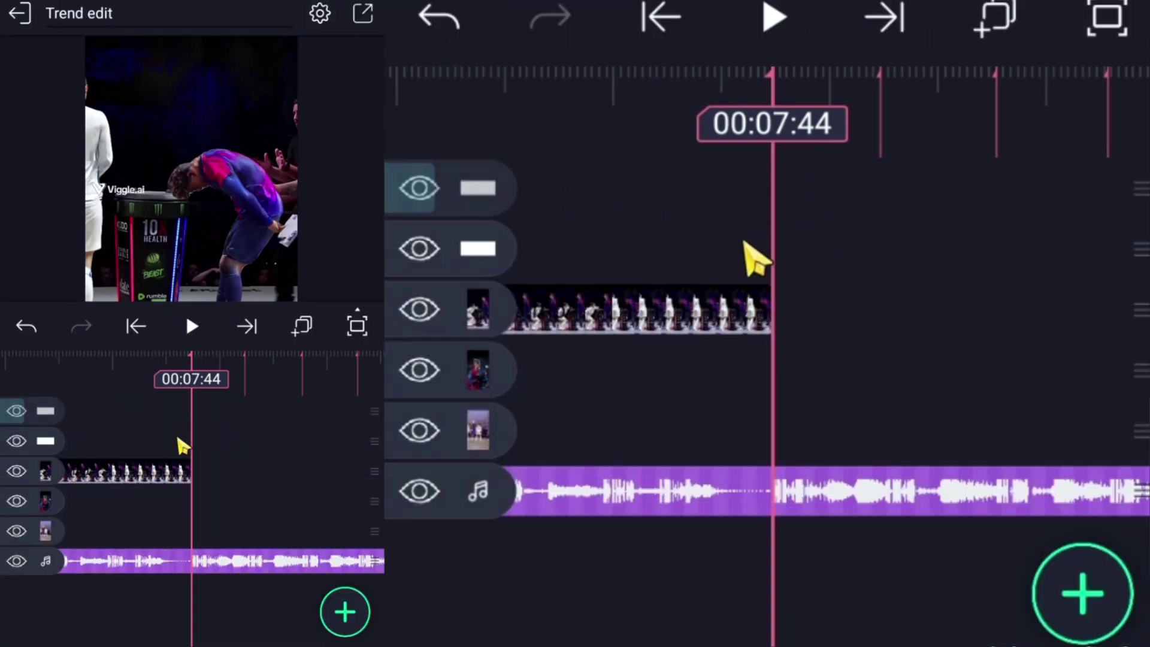
pyautogui.moveTo(172, 457); pyautogui.dragTo(283, 457)
pyautogui.click(226, 414)
pyautogui.moveTo(248, 413); pyautogui.dragTo(264, 431)
pyautogui.click(296, 413)
pyautogui.moveTo(120, 433); pyautogui.dragTo(262, 432)
pyautogui.moveTo(188, 430)
pyautogui.mouseDown()
pyautogui.moveTo(258, 430)
pyautogui.moveTo(185, 432)
pyautogui.mouseUp()
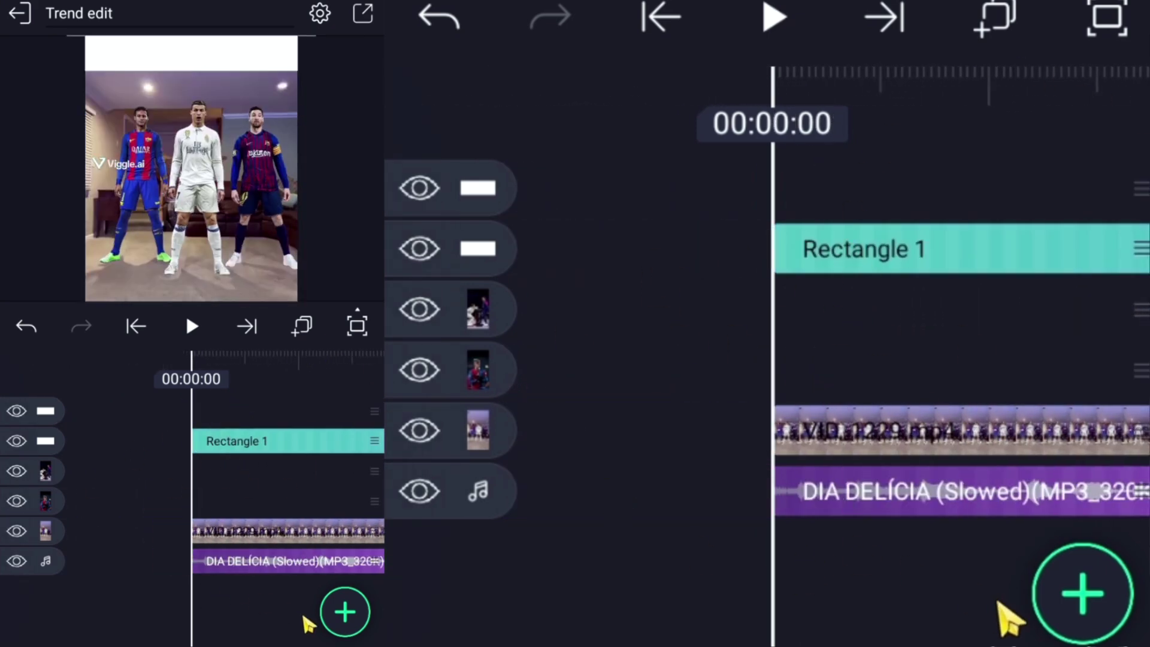
# Add a new text layer with black text colour.
pyautogui.click(344, 613)
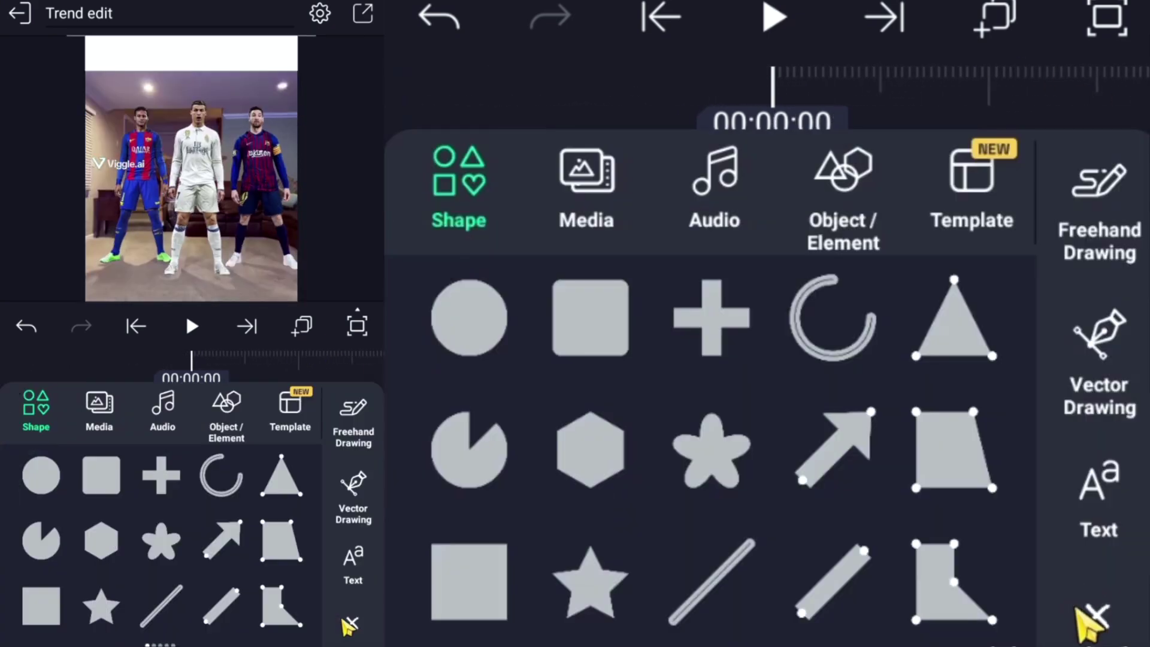
pyautogui.click(357, 560)
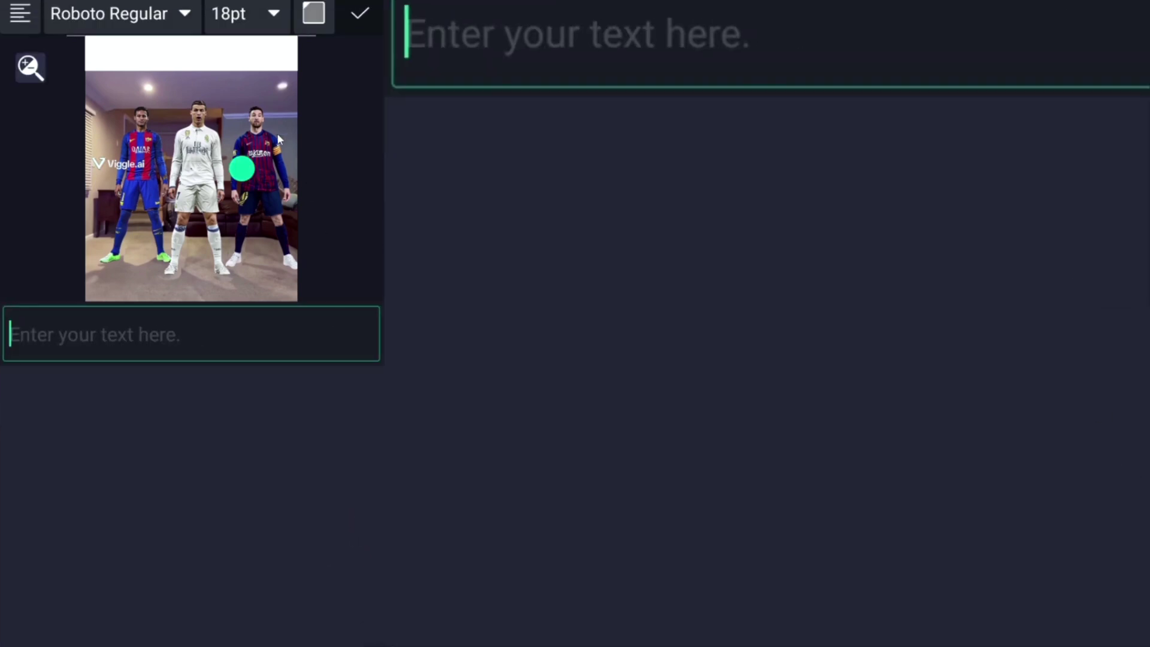
pyautogui.click(310, 24)
pyautogui.click(232, 120)
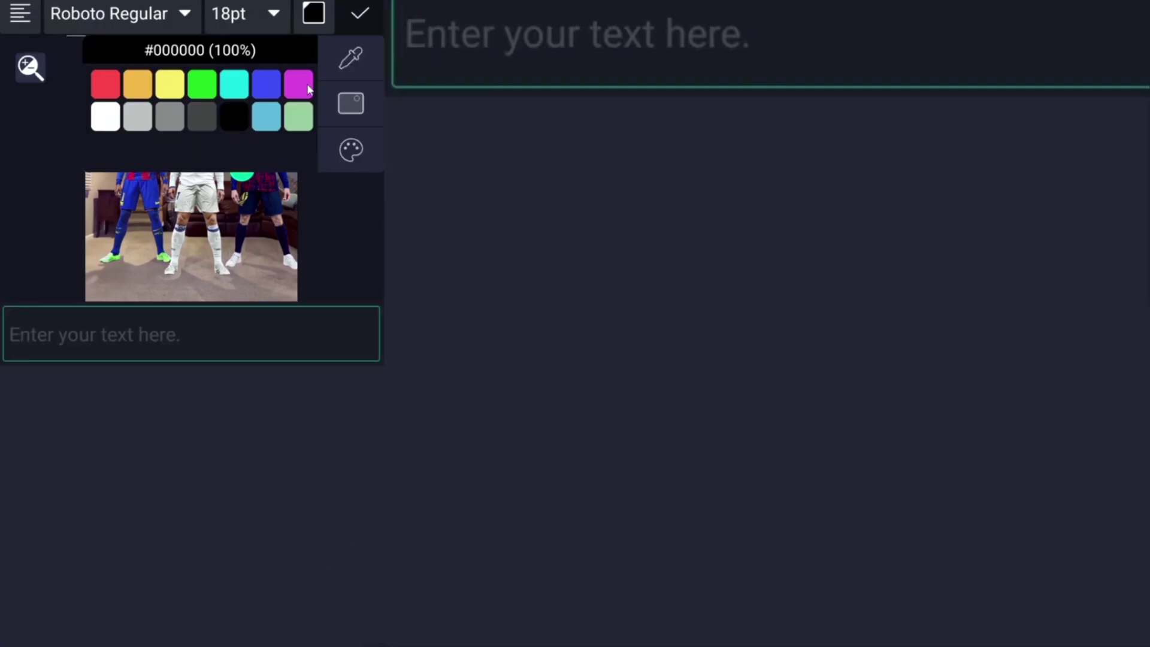
pyautogui.click(168, 15)
# Set the font to Roboto Bold Italic and enter the caption 'DANCE IF YOU ARE GOAT'.
pyautogui.click(167, 15)
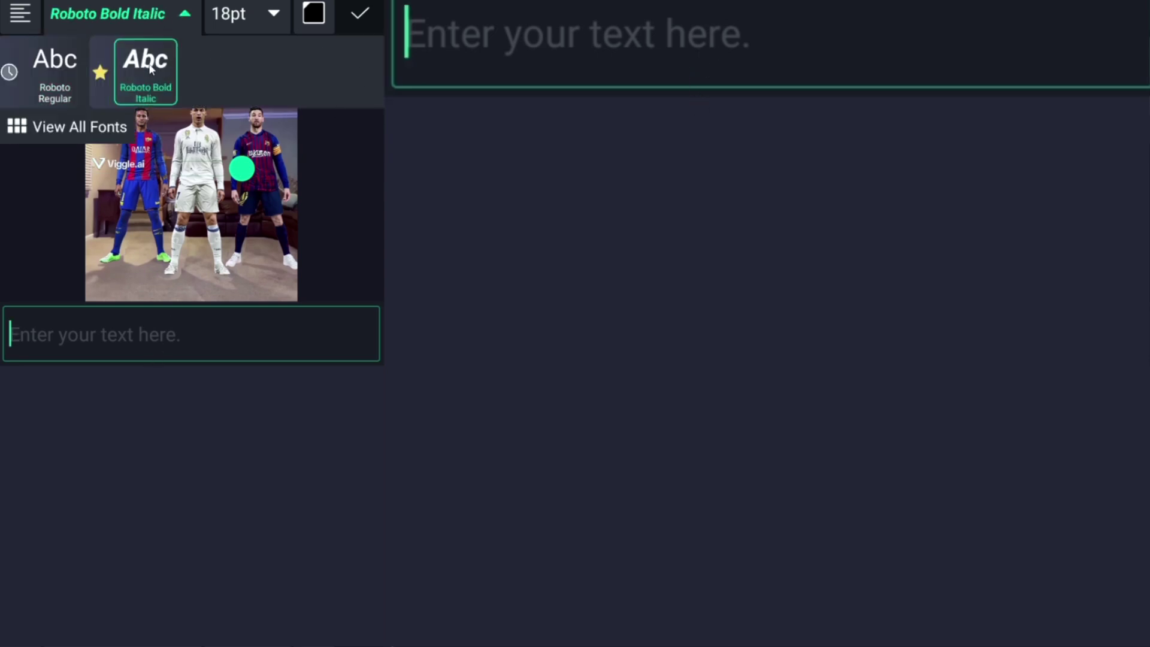
pyautogui.click(51, 136)
pyautogui.click(362, 13)
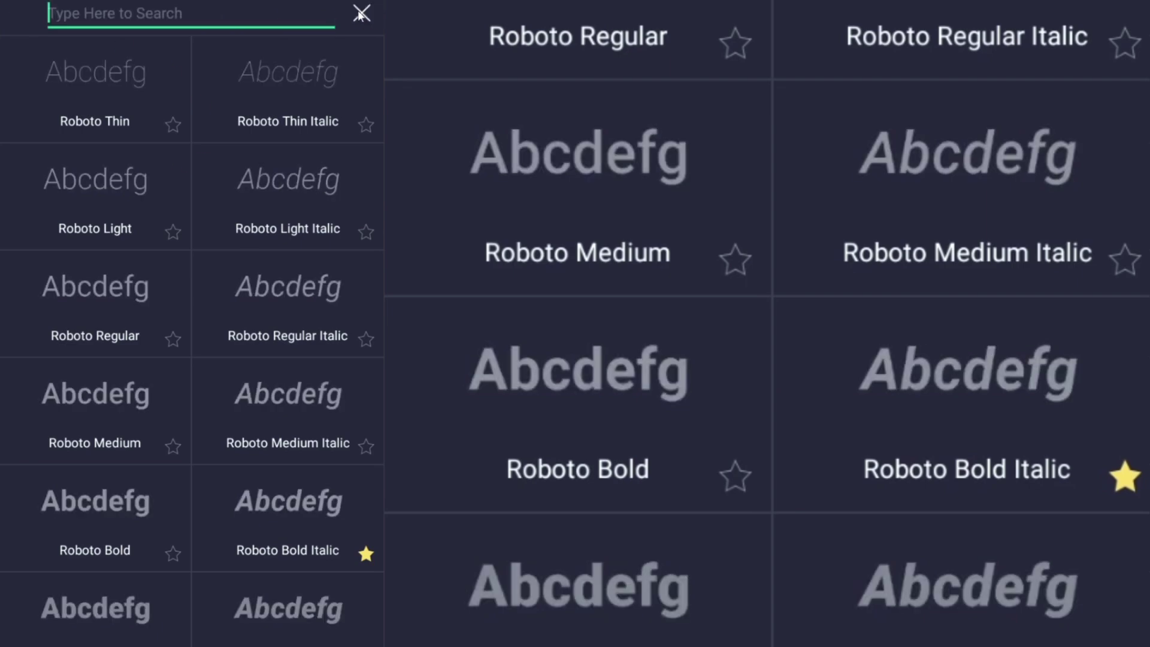
pyautogui.click(362, 12)
pyautogui.click(292, 488)
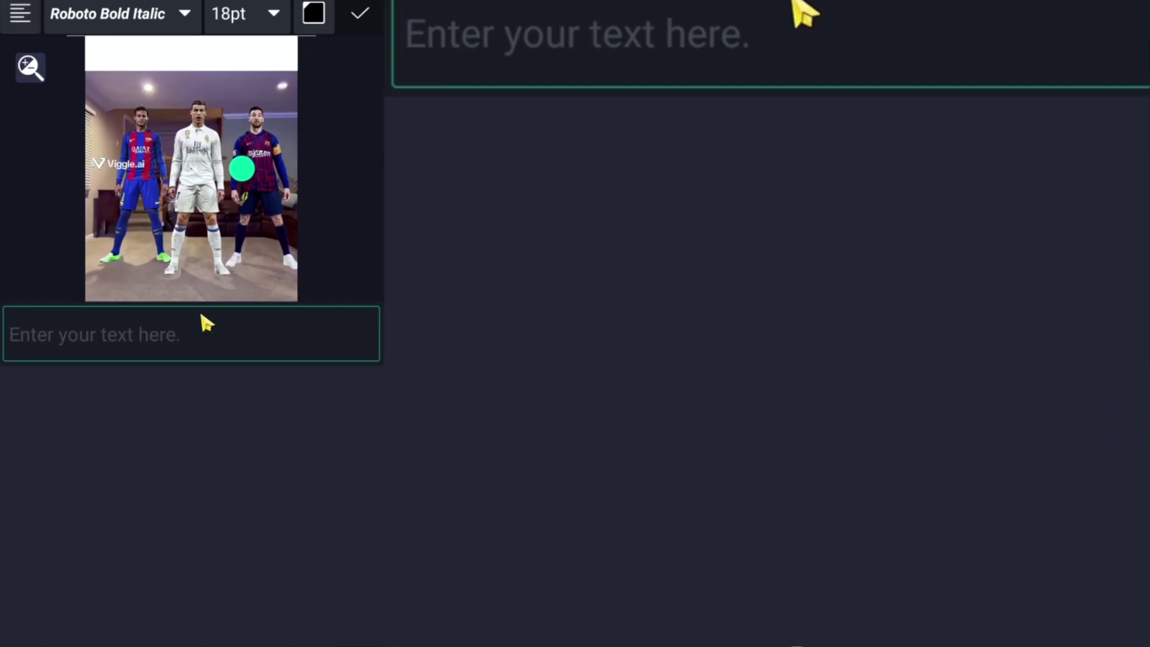
pyautogui.write('D')
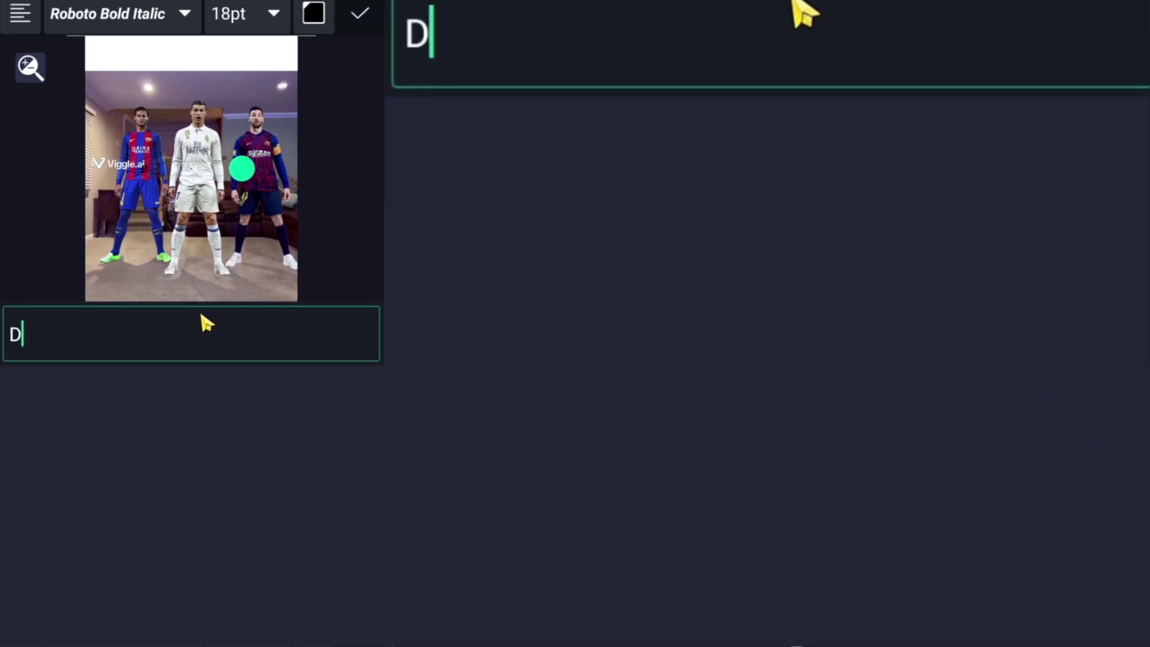
pyautogui.write('ANCE ')
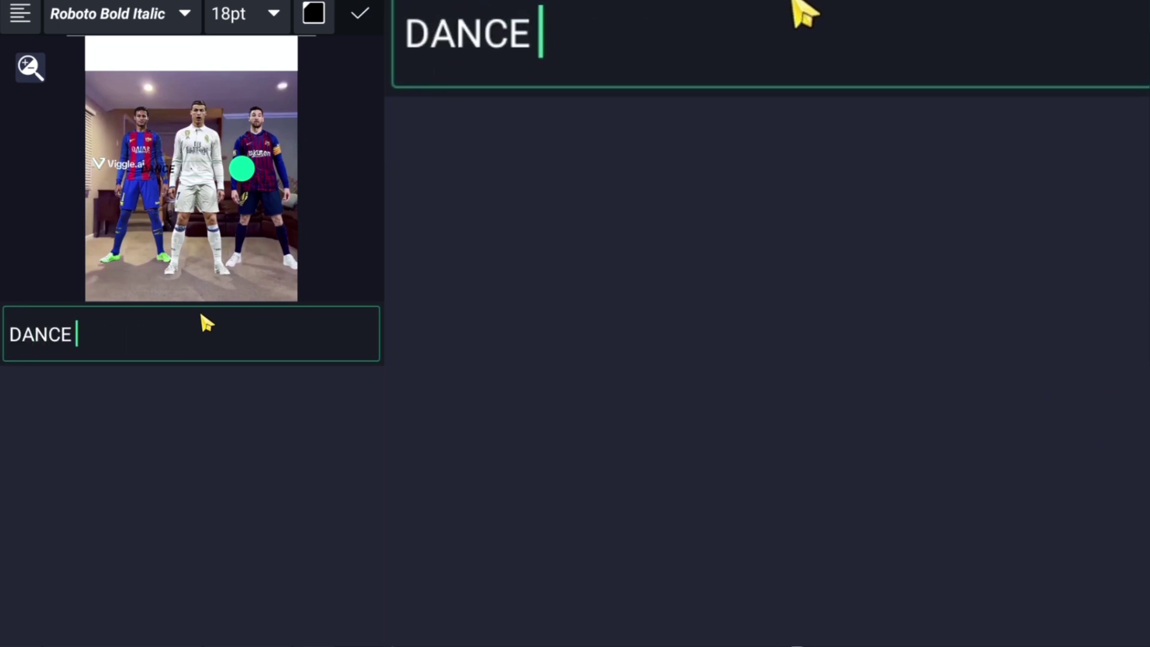
pyautogui.write('IF YOU ARE')
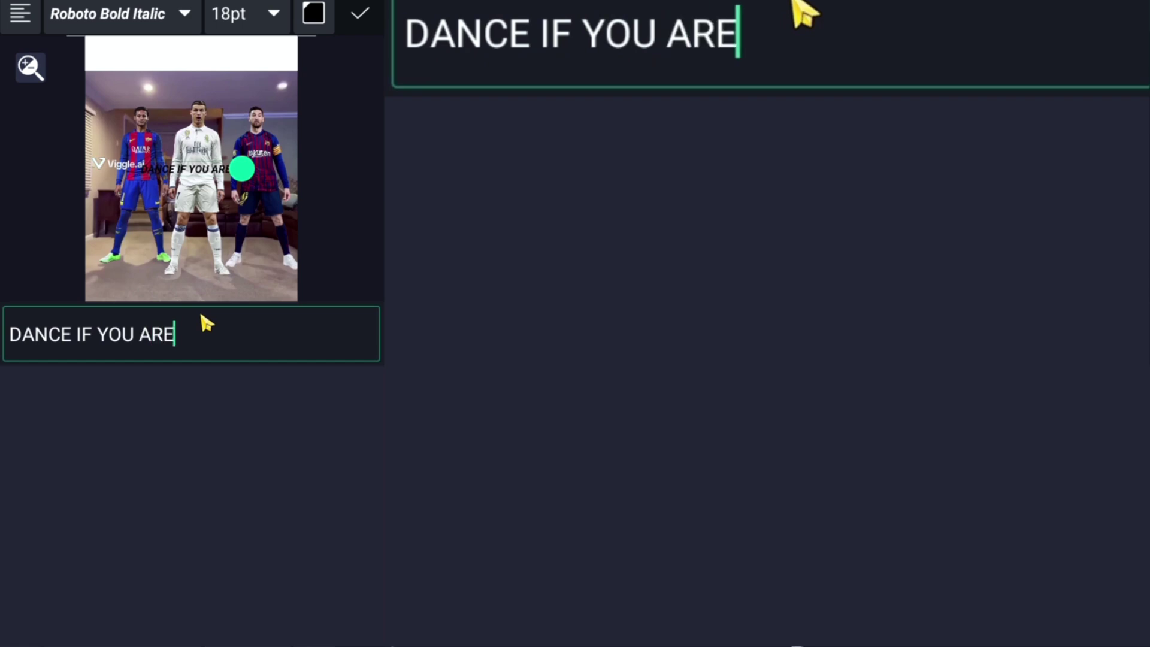
pyautogui.write(' GOAR')
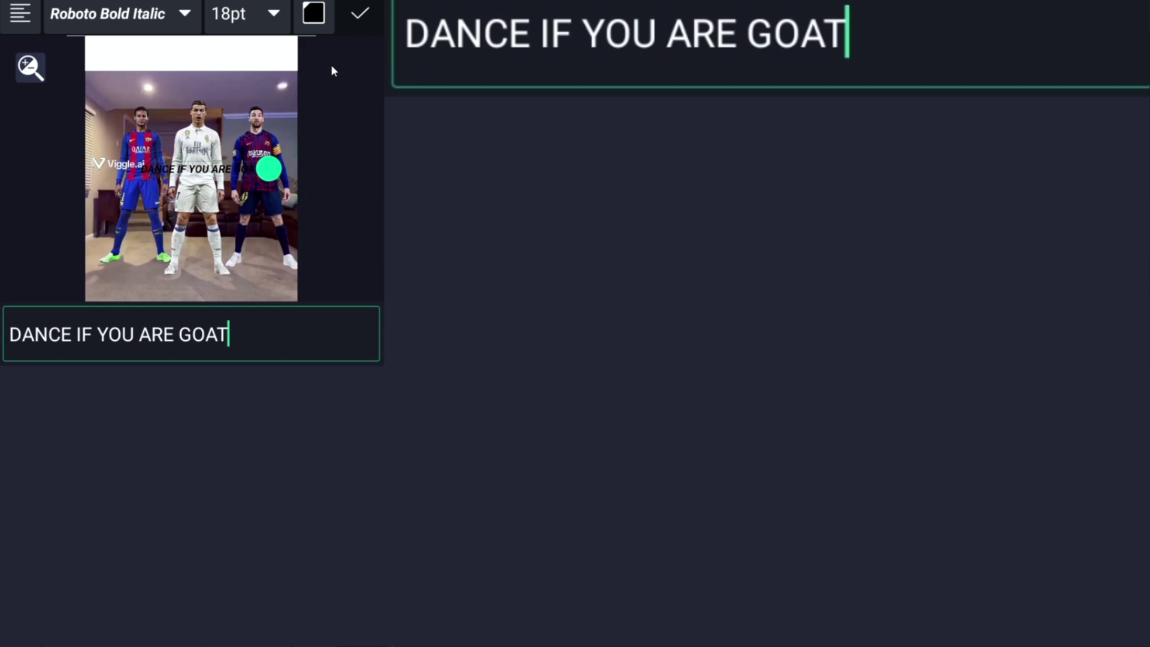
pyautogui.click(361, 12)
# Scale the caption to 883 × 99.3, centre it on the white top bar, and play back.
pyautogui.click(53, 606)
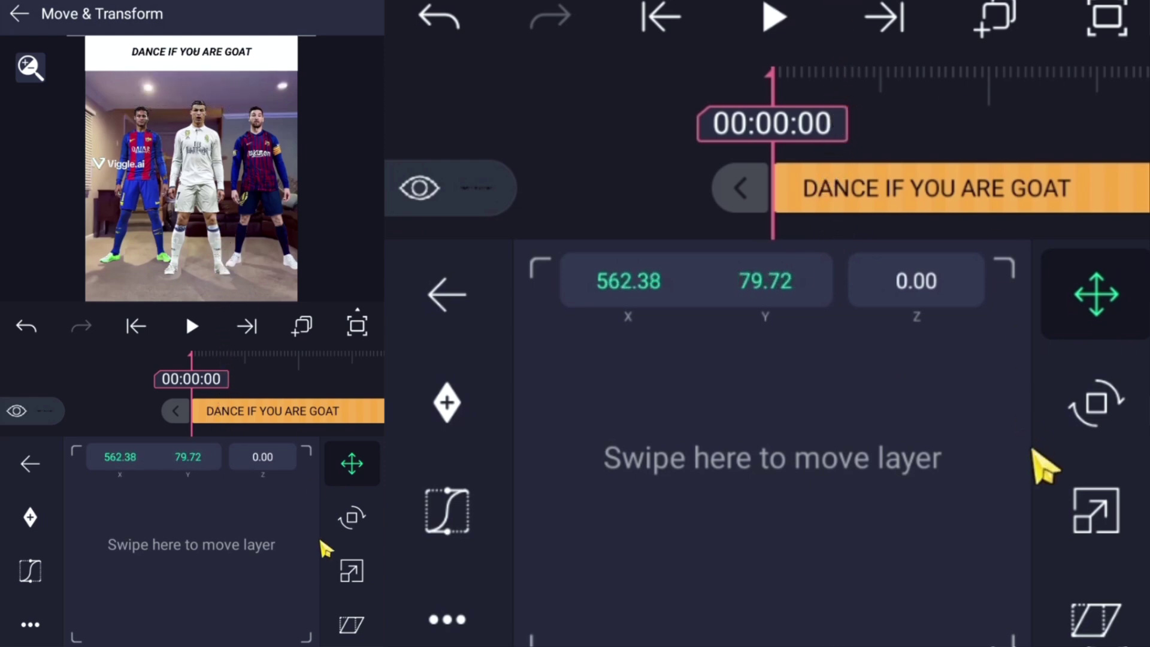
pyautogui.click(1087, 518)
pyautogui.moveTo(945, 511); pyautogui.dragTo(835, 396)
pyautogui.click(1099, 307)
pyautogui.moveTo(747, 462); pyautogui.dragTo(726, 461)
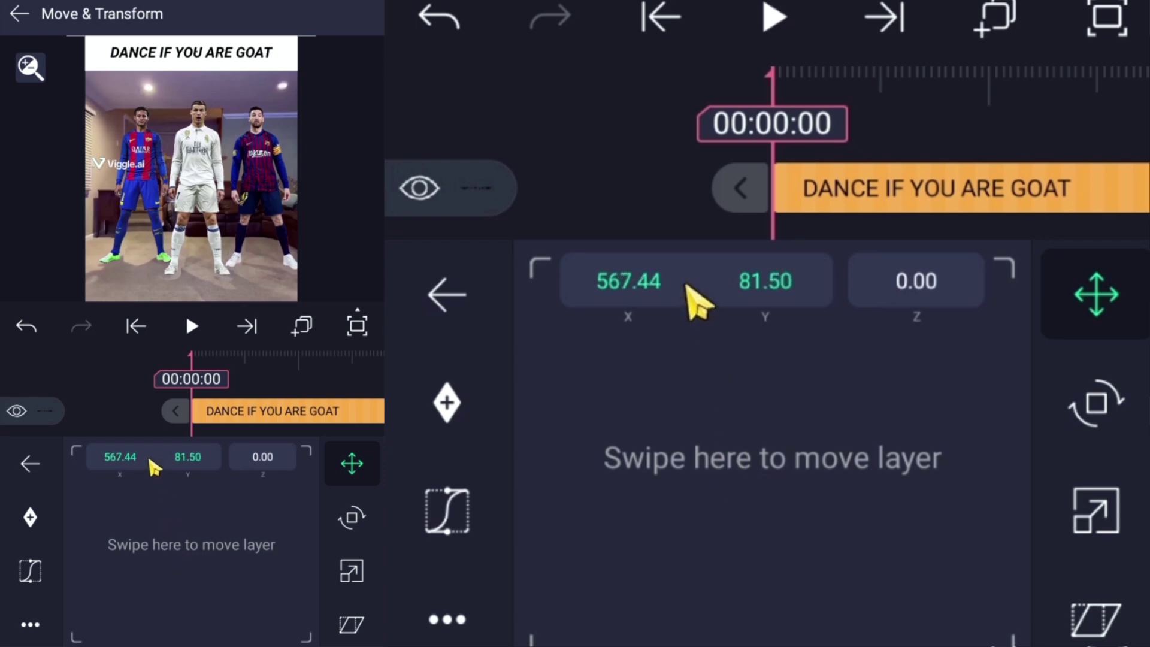
pyautogui.click(699, 175)
pyautogui.click(769, 33)
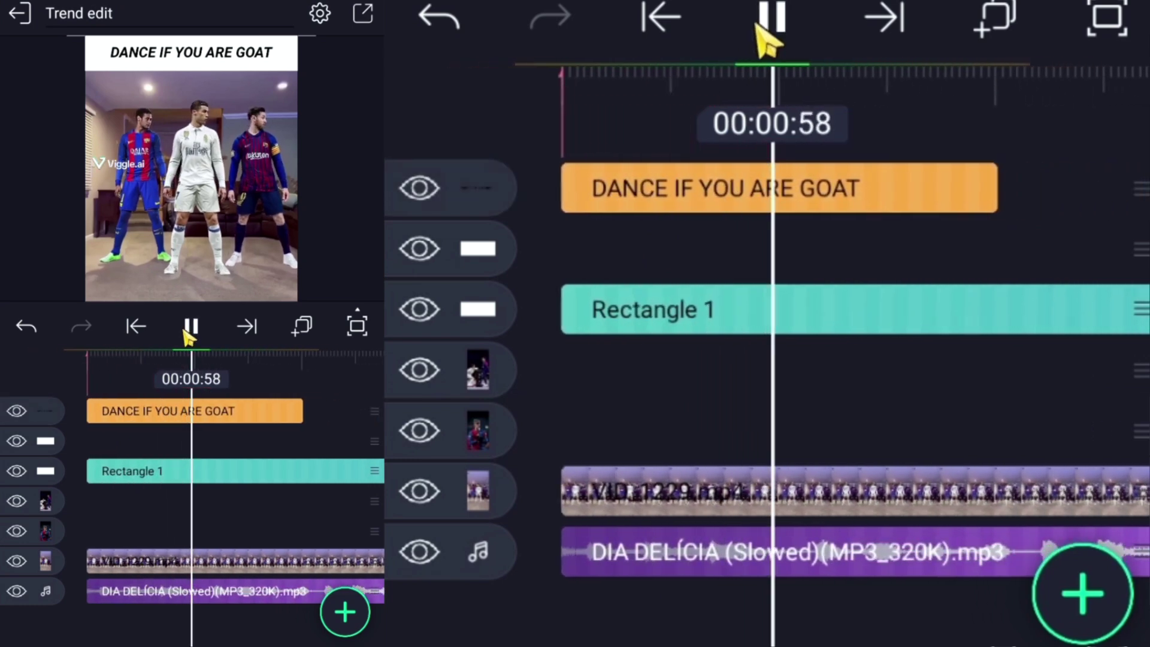
# Extend the DANCE IF YOU ARE GOAT caption's end to the cut at 00:04:28.
pyautogui.click(803, 218)
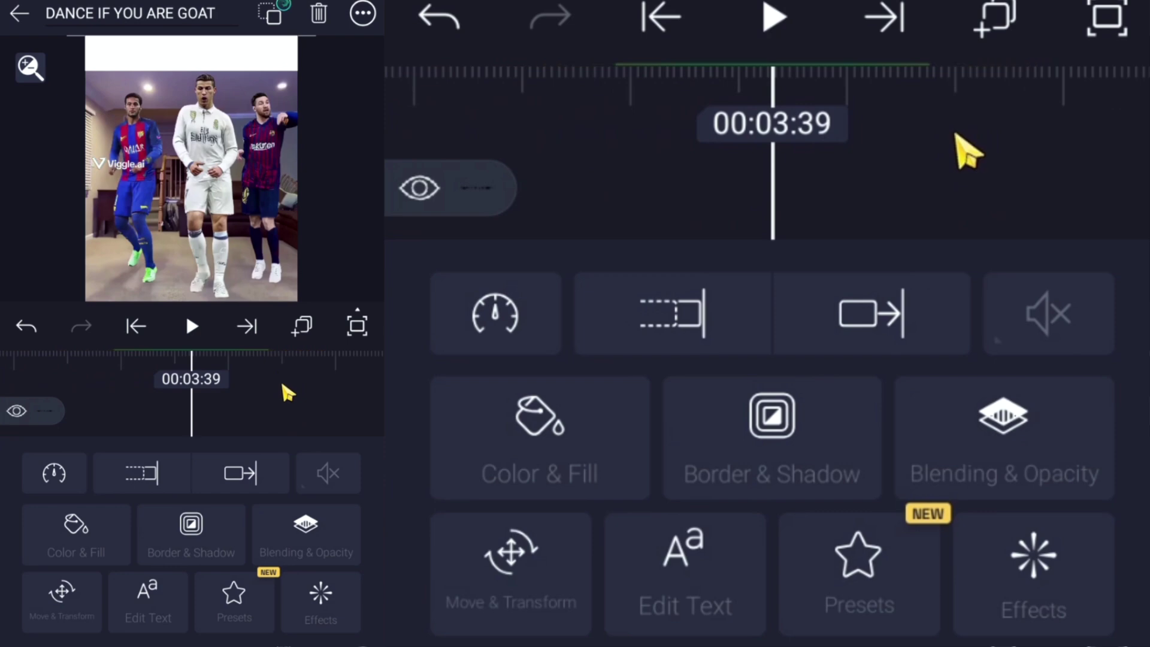
pyautogui.click(282, 385)
pyautogui.moveTo(300, 424); pyautogui.dragTo(148, 411)
pyautogui.click(90, 411)
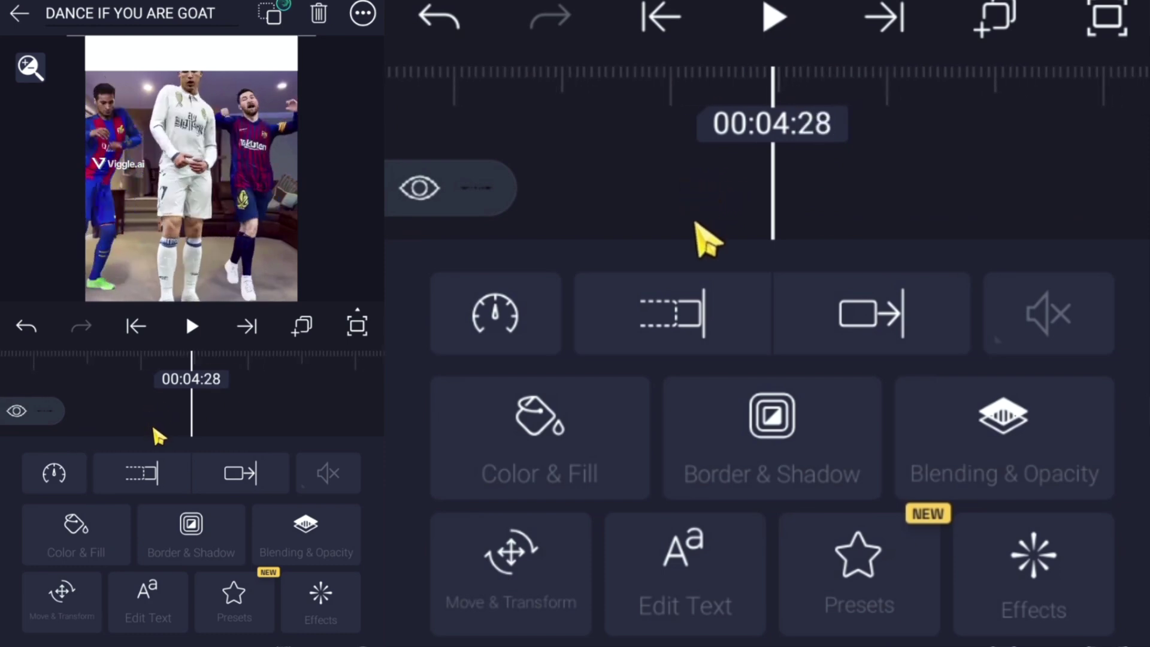
pyautogui.click(163, 458)
pyautogui.click(267, 416)
# Duplicate the caption text layer from the layer's options menu.
pyautogui.moveTo(265, 417); pyautogui.dragTo(242, 425)
pyautogui.click(160, 414)
pyautogui.click(363, 13)
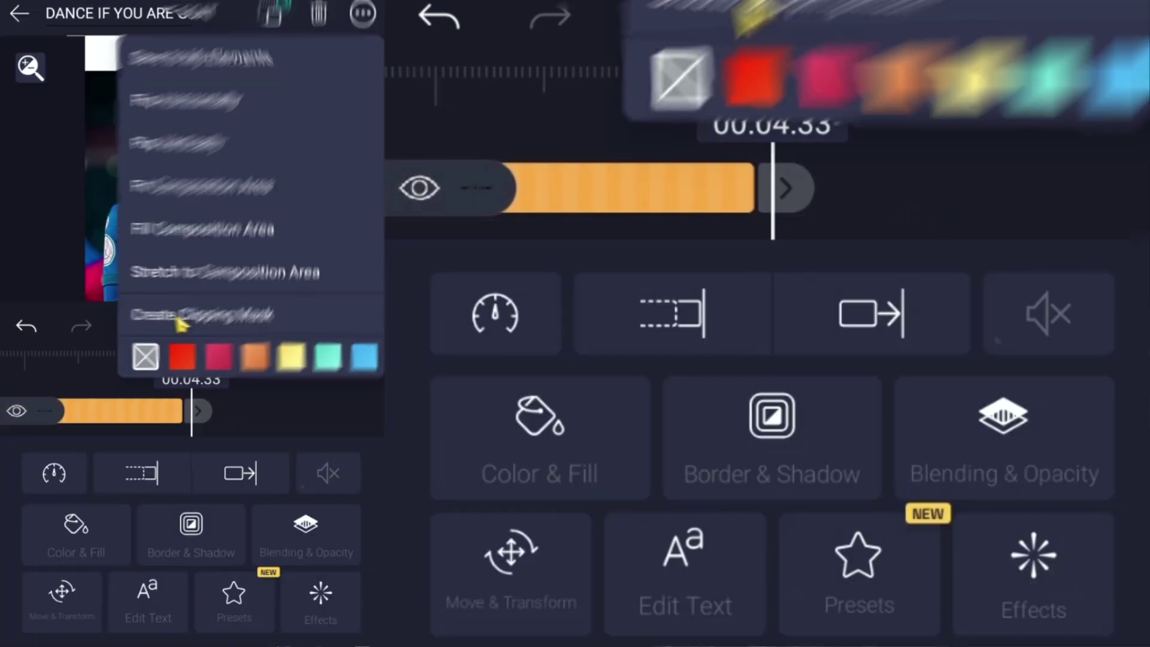
pyautogui.click(302, 326)
pyautogui.click(237, 401)
# Trim the copied caption at the playhead and shift it later in the timeline.
pyautogui.moveTo(150, 408); pyautogui.dragTo(354, 419)
pyautogui.click(258, 472)
pyautogui.click(263, 414)
pyautogui.moveTo(311, 428); pyautogui.dragTo(116, 420)
pyautogui.moveTo(269, 419); pyautogui.dragTo(153, 418)
pyautogui.moveTo(102, 418); pyautogui.dragTo(179, 416)
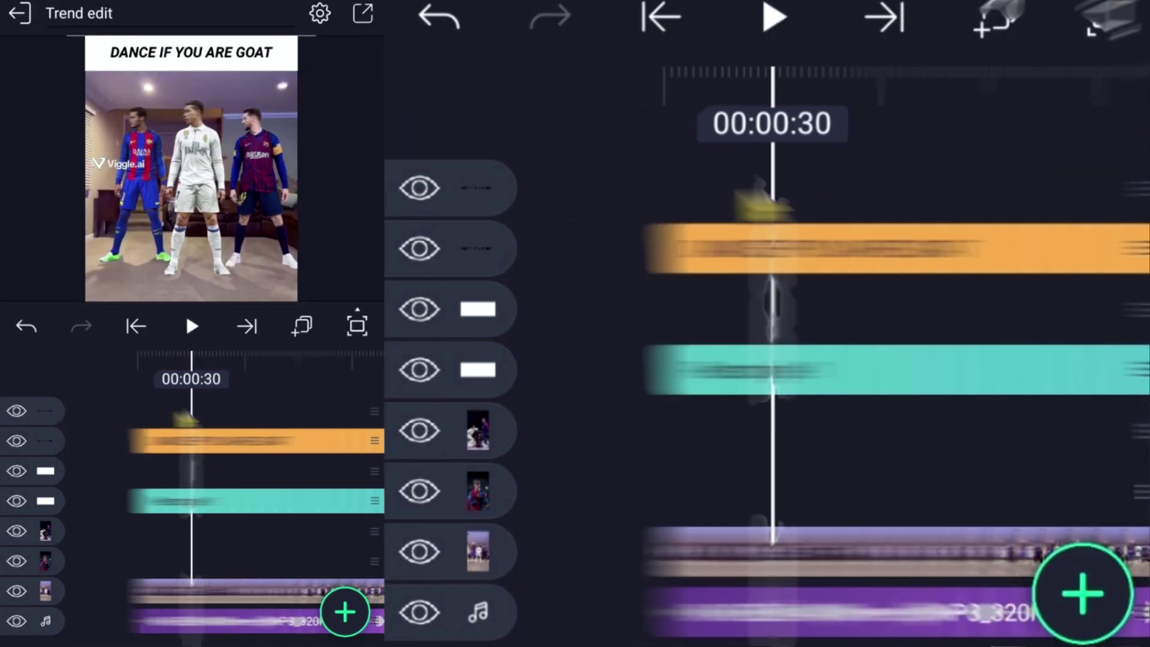
pyautogui.moveTo(299, 413); pyautogui.dragTo(359, 411)
# Replace the first copy with a fresh caption duplicate aligned to the 00:04:29 cut.
pyautogui.click(33, 408)
pyautogui.click(317, 8)
pyautogui.click(258, 414)
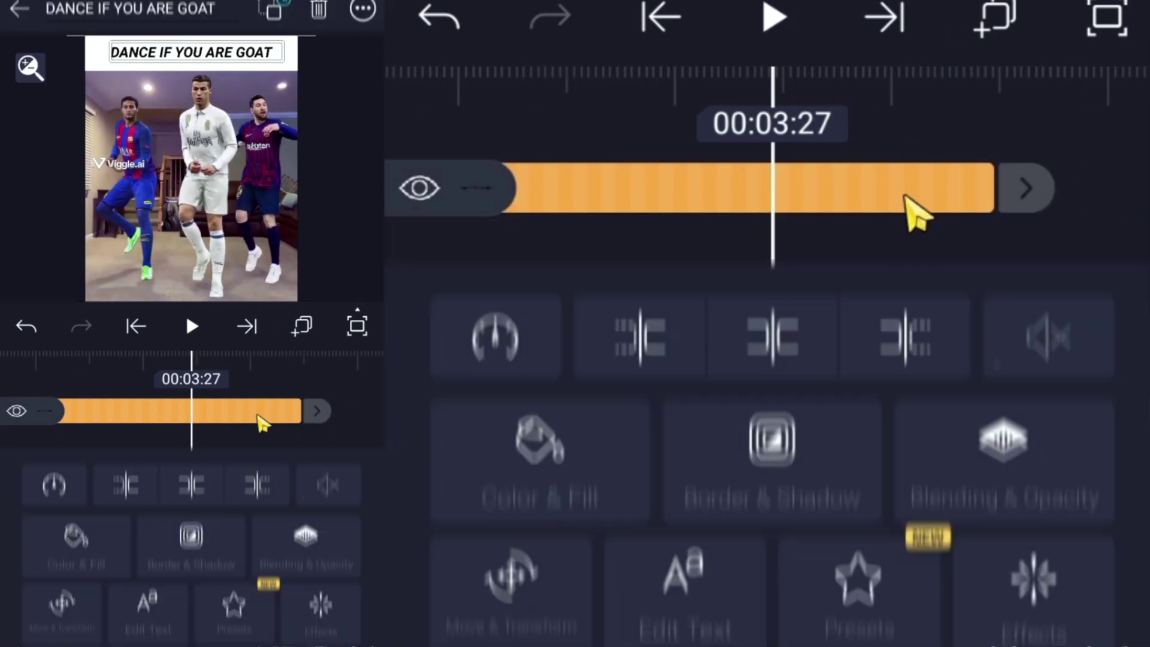
pyautogui.click(303, 326)
pyautogui.click(251, 361)
pyautogui.moveTo(98, 416); pyautogui.dragTo(230, 419)
pyautogui.moveTo(222, 416); pyautogui.dragTo(193, 432)
# Change the copied caption's text to 'CAN I JOIN?' and confirm.
pyautogui.click(229, 419)
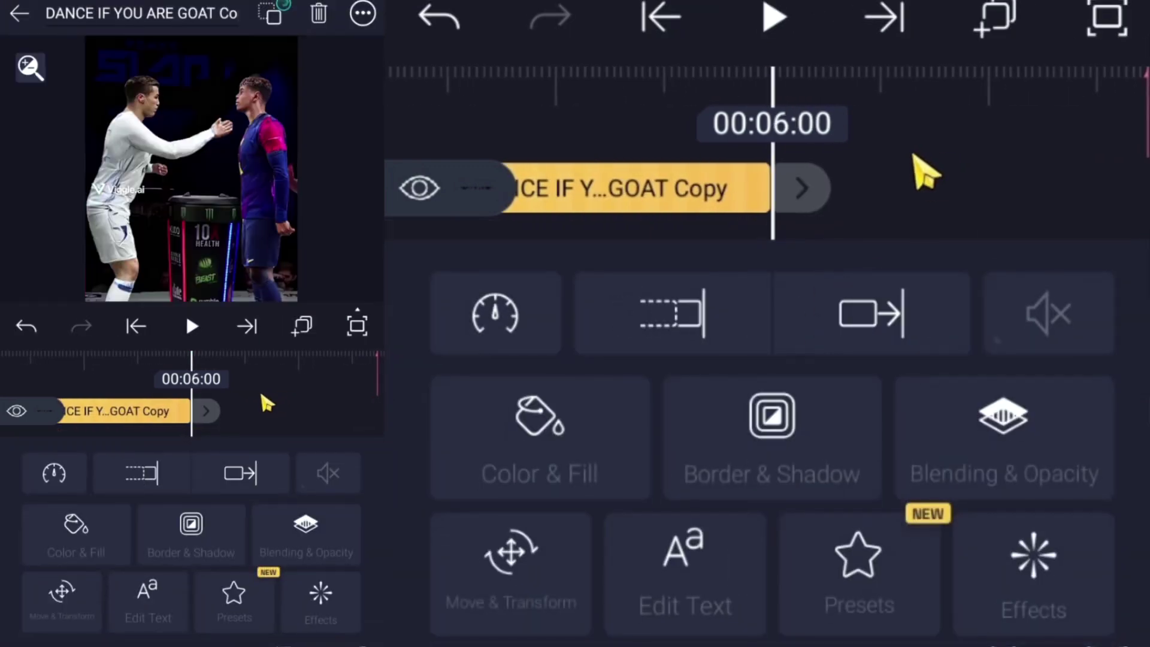
pyautogui.doubleClick(264, 64)
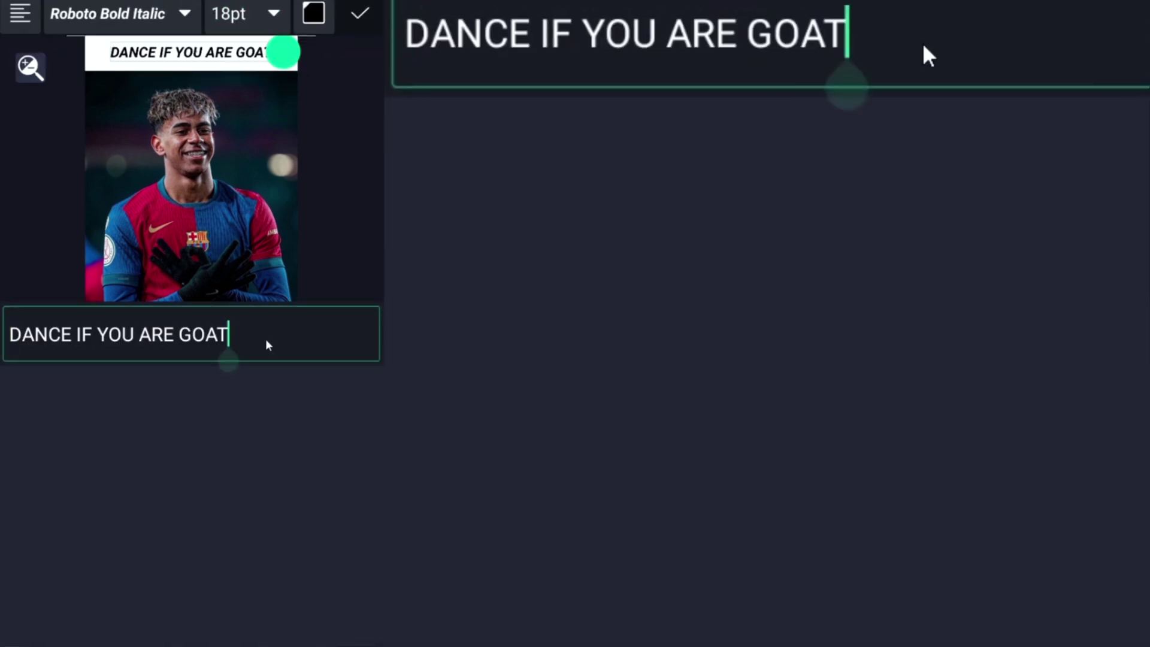
pyautogui.press('BackSpace')
pyautogui.press('BackSpace')
pyautogui.press('BackSpace')
pyautogui.press('BackSpace')
pyautogui.press('BackSpace')
pyautogui.press('BackSpace')
pyautogui.press('BackSpace')
pyautogui.press('BackSpace')
pyautogui.press('BackSpace')
pyautogui.press('BackSpace')
pyautogui.press('BackSpace')
pyautogui.press('BackSpace')
pyautogui.press('BackSpace')
pyautogui.press('BackSpace')
pyautogui.press('BackSpace')
pyautogui.press('BackSpace')
pyautogui.press('BackSpace')
pyautogui.press('BackSpace')
pyautogui.press('BackSpace')
pyautogui.press('BackSpace')
pyautogui.write('CA')
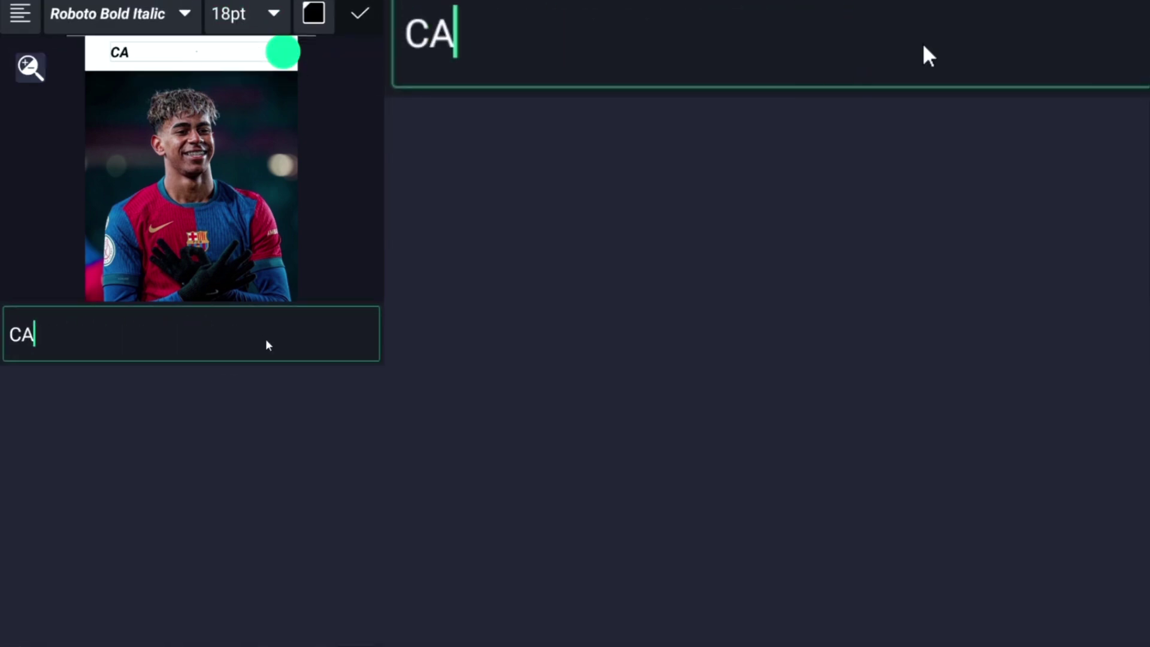
pyautogui.write('N I JOIN?')
pyautogui.click(360, 13)
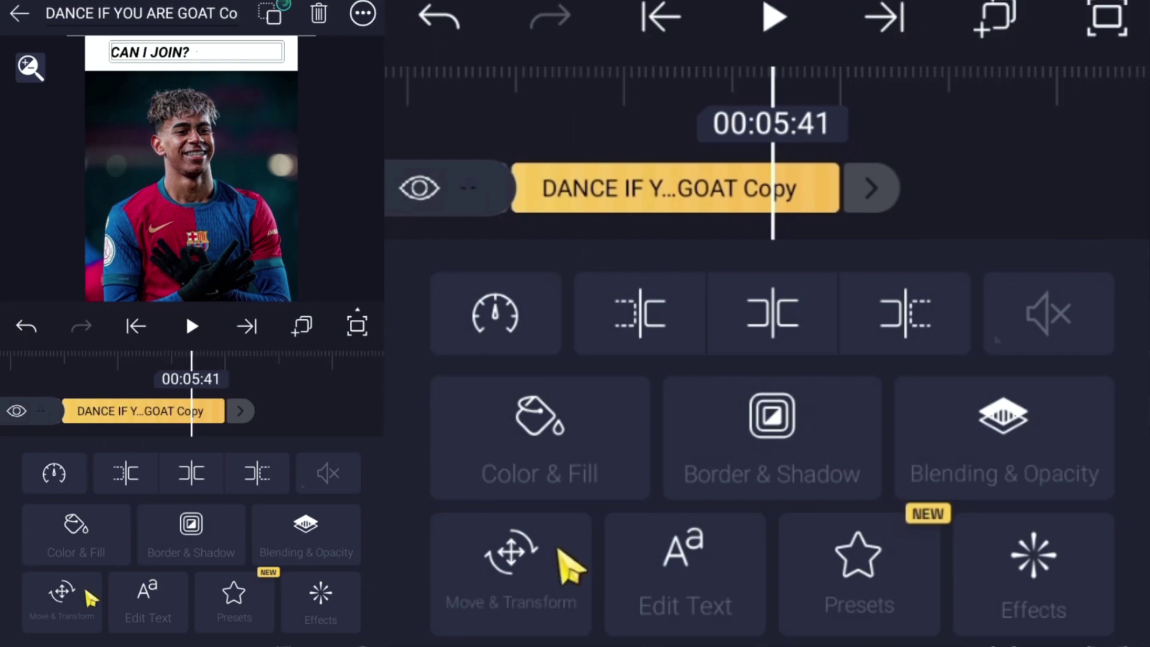
pyautogui.click(89, 598)
# Nudge the CAN I JOIN? caption slightly left and order it above the original.
pyautogui.moveTo(185, 566); pyautogui.dragTo(182, 566)
pyautogui.click(30, 463)
pyautogui.click(19, 13)
pyautogui.moveTo(249, 481); pyautogui.dragTo(317, 480)
pyautogui.moveTo(375, 412); pyautogui.dragTo(377, 475)
pyautogui.moveTo(218, 481); pyautogui.dragTo(242, 480)
# Add the pleading-face Emojii.png image from the media library.
pyautogui.click(346, 611)
pyautogui.click(97, 414)
pyautogui.click(263, 497)
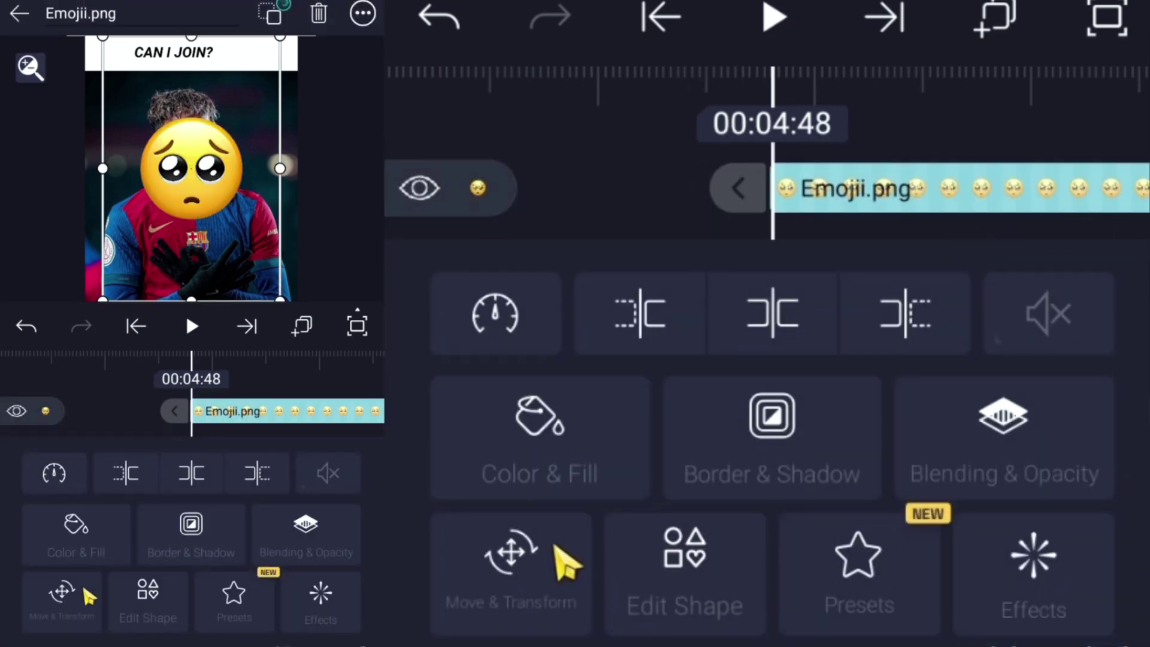
# Shrink the emoji and place it beside CAN I JOIN? in the top bar.
pyautogui.click(85, 590)
pyautogui.click(352, 570)
pyautogui.moveTo(249, 537); pyautogui.dragTo(250, 299)
pyautogui.click(352, 464)
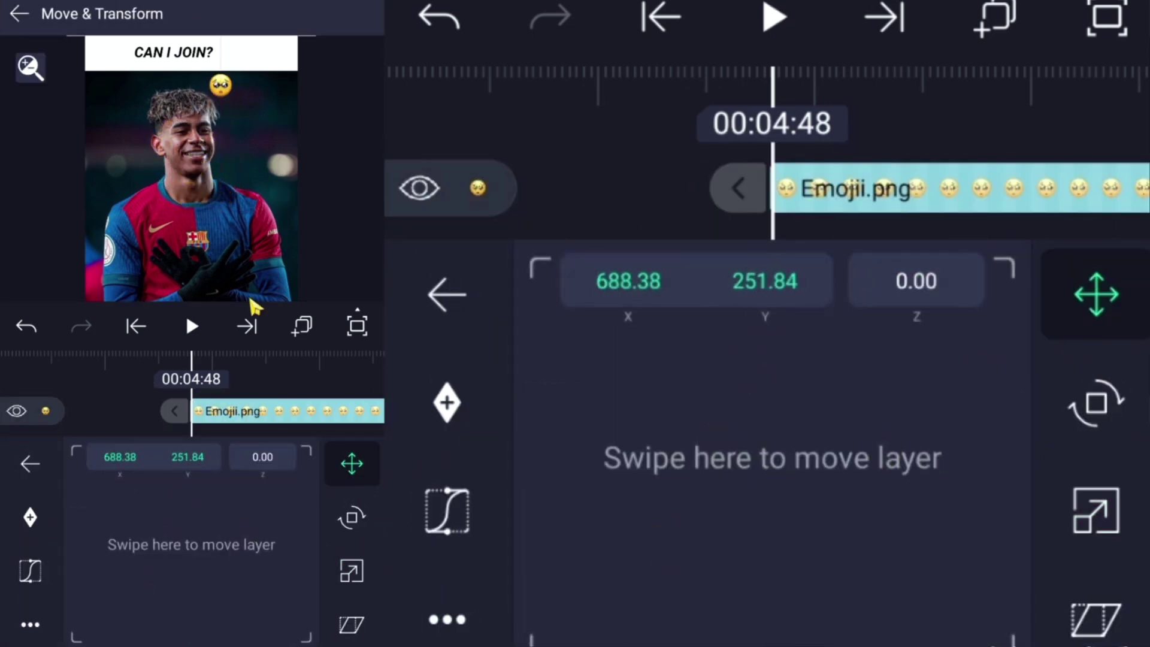
pyautogui.moveTo(180, 501); pyautogui.dragTo(181, 503)
pyautogui.click(352, 571)
pyautogui.moveTo(235, 560); pyautogui.dragTo(221, 561)
pyautogui.click(352, 463)
pyautogui.moveTo(167, 532); pyautogui.dragTo(178, 533)
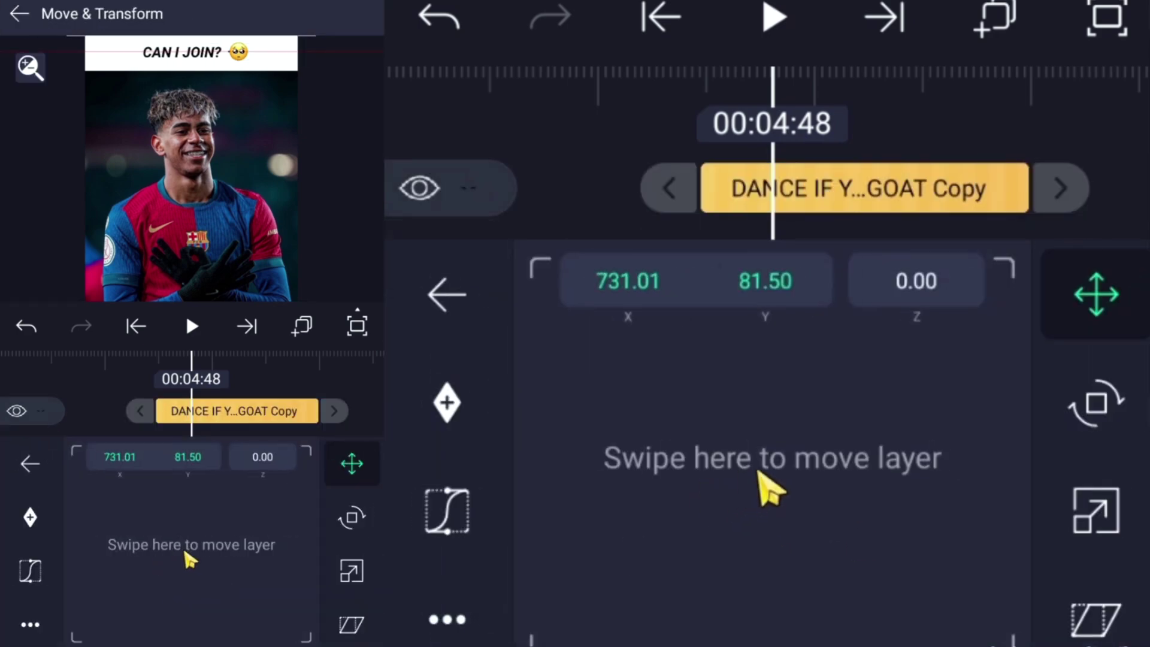
pyautogui.moveTo(188, 556); pyautogui.dragTo(191, 558)
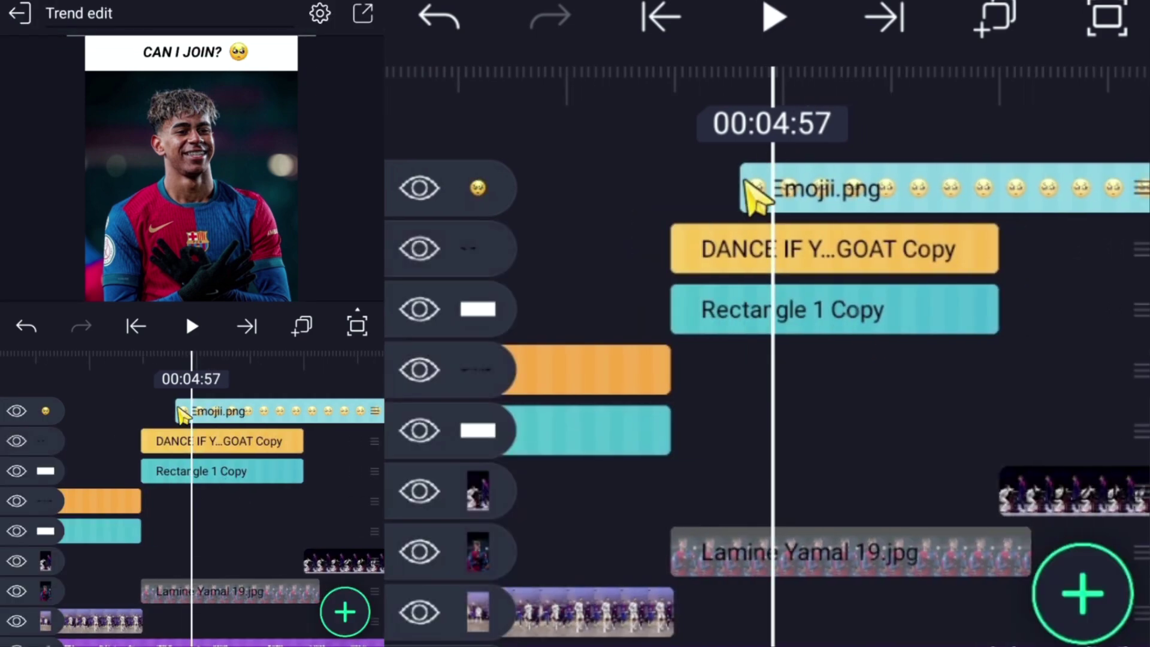
# Make the emoji start around 04:29, then play the edit from the beginning.
pyautogui.moveTo(182, 411); pyautogui.dragTo(145, 411)
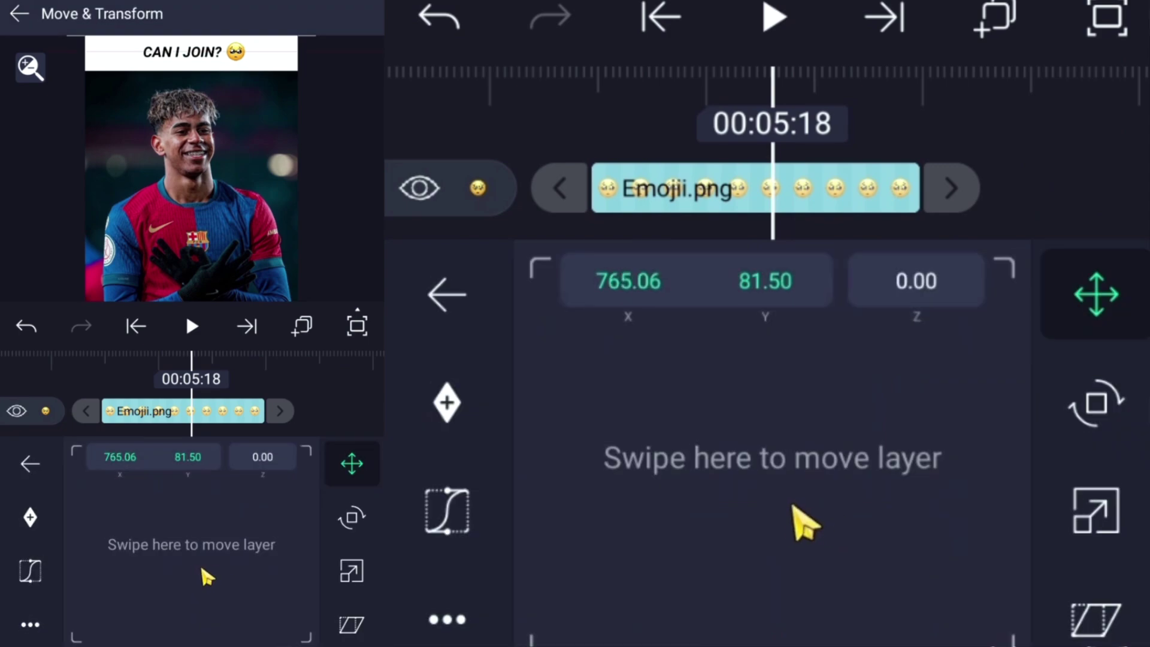
pyautogui.click(344, 568)
pyautogui.click(348, 467)
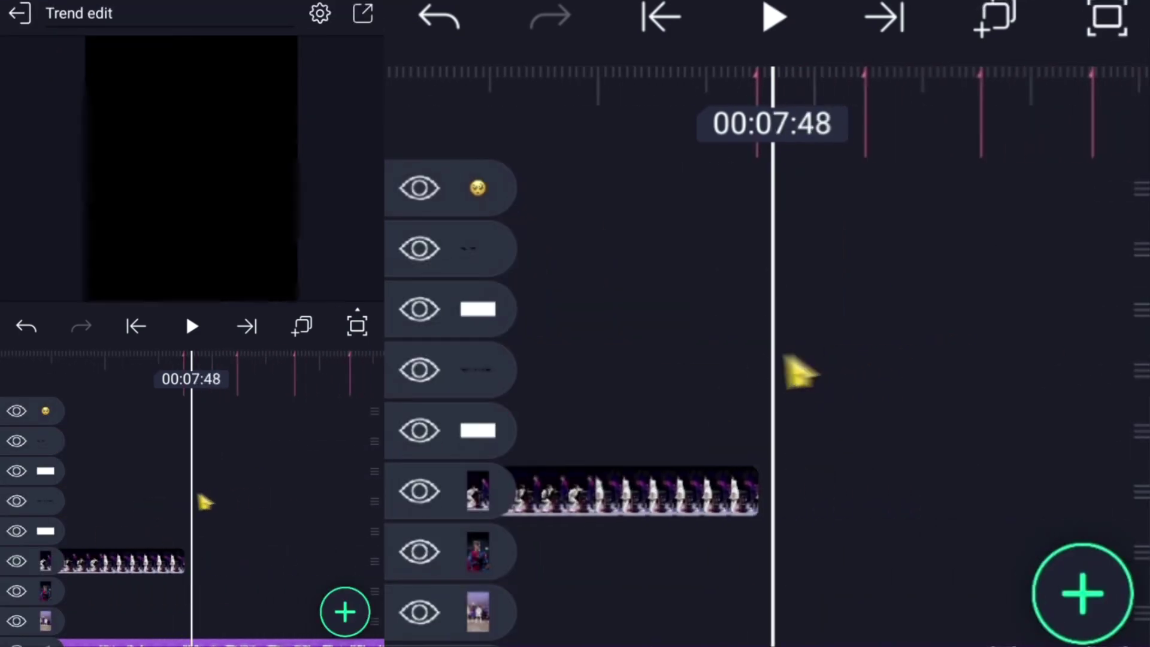
pyautogui.click(192, 326)
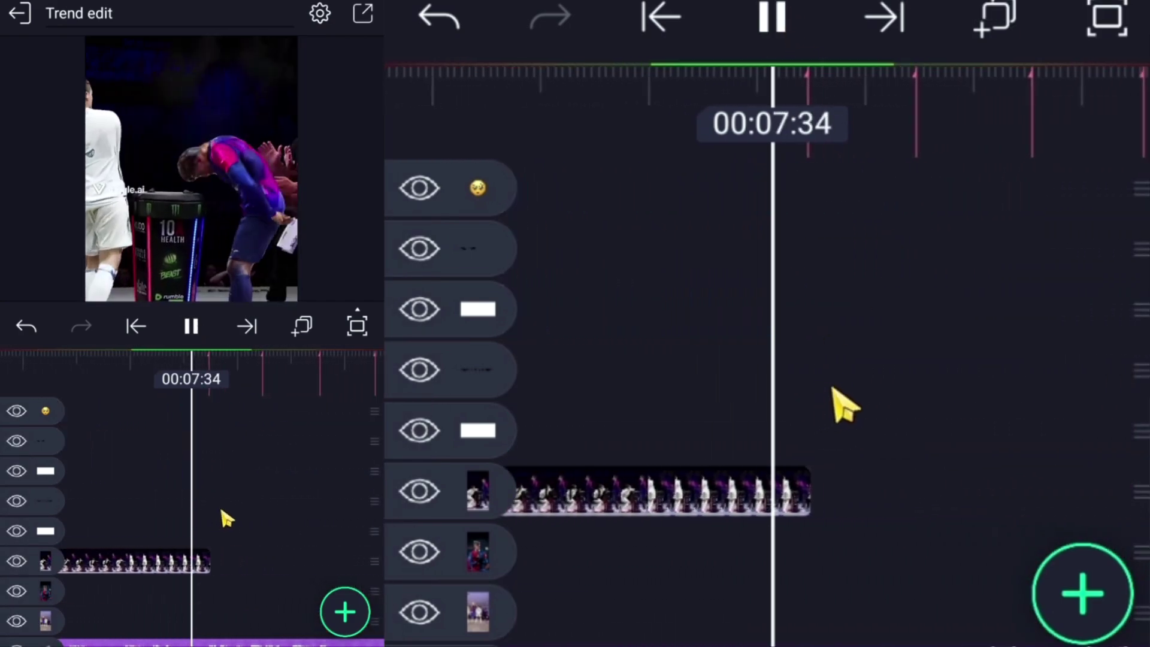
# Add the 00:12 Ronaldo clip (Comp 1_1.mp4) at the 07:44 beat on a lower layer.
pyautogui.click(187, 503)
pyautogui.click(139, 324)
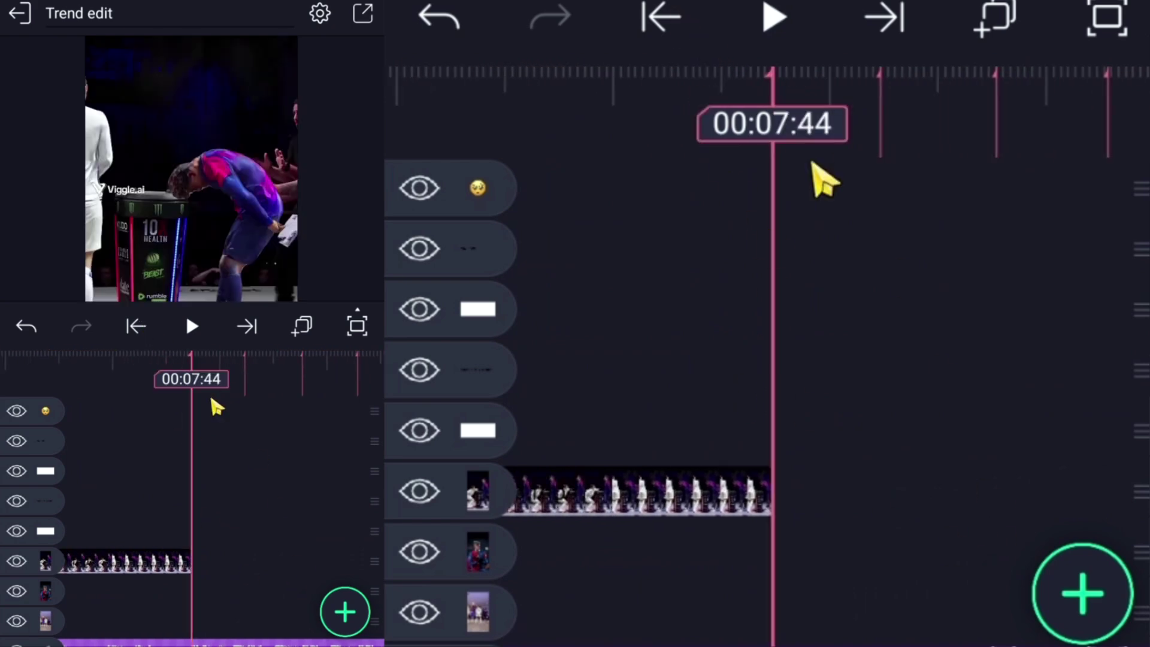
pyautogui.moveTo(251, 583); pyautogui.dragTo(236, 412)
pyautogui.scroll(2, 251, 468)
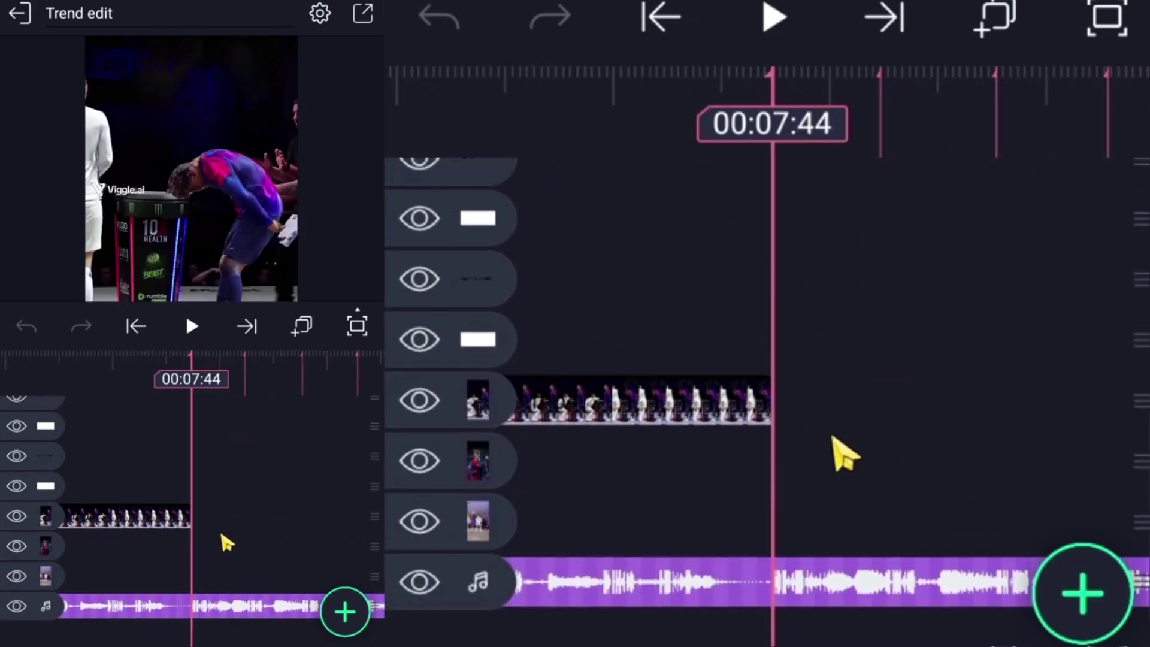
pyautogui.click(340, 610)
pyautogui.click(111, 423)
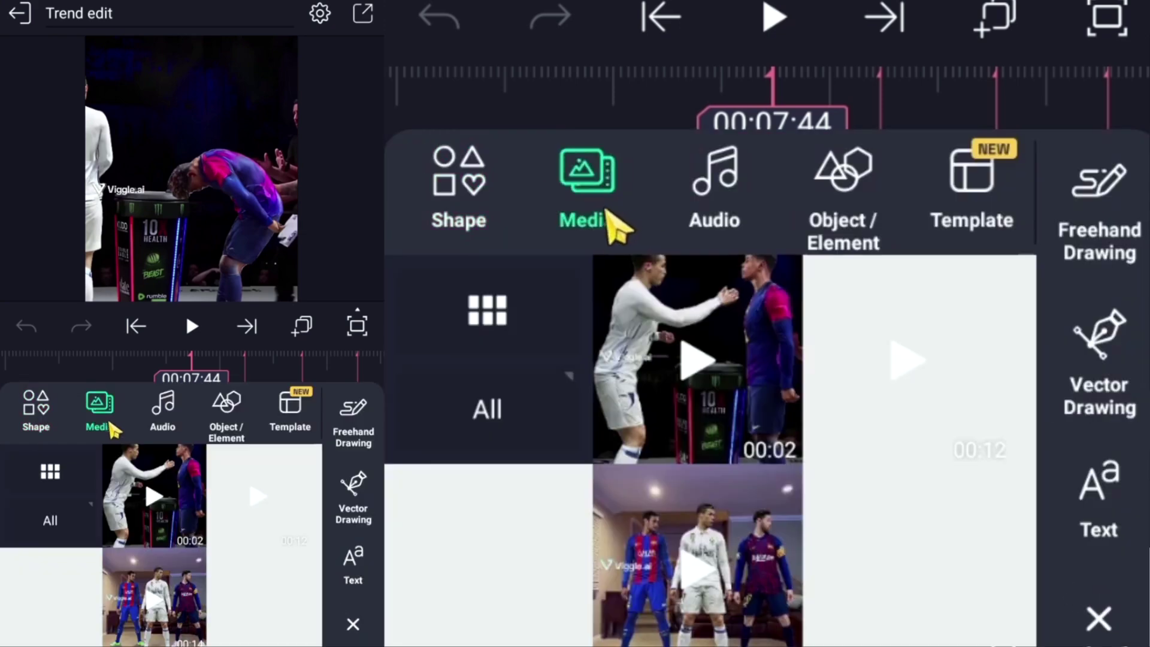
pyautogui.click(264, 513)
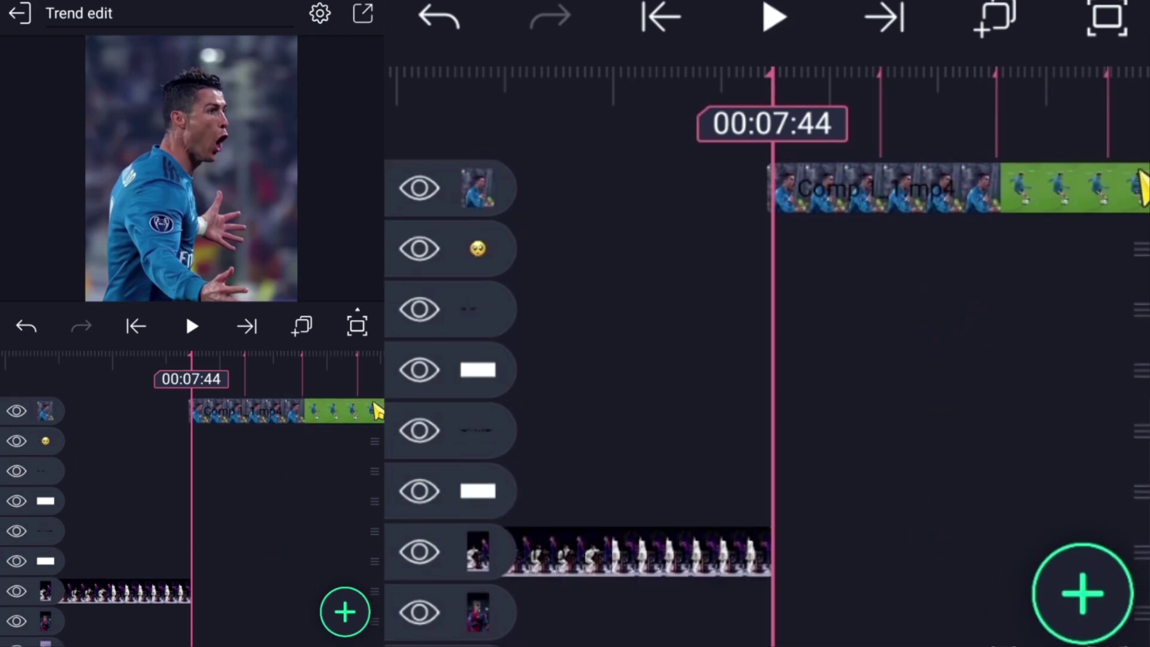
pyautogui.moveTo(378, 420); pyautogui.dragTo(251, 480)
pyautogui.moveTo(263, 429)
pyautogui.mouseDown()
pyautogui.moveTo(202, 435)
pyautogui.moveTo(244, 438)
pyautogui.mouseUp()
pyautogui.click(231, 483)
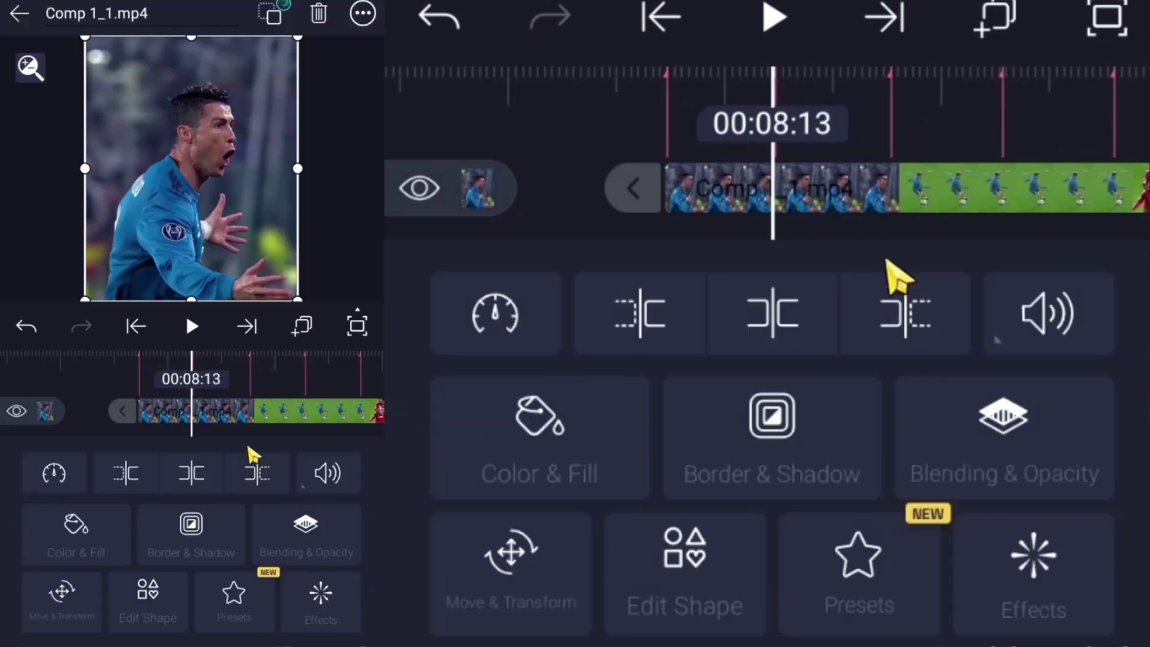
pyautogui.moveTo(290, 391); pyautogui.dragTo(348, 450)
pyautogui.click(292, 377)
# Split the Ronaldo clip at the 08:14 beat, move the piece above the original, and trim its start.
pyautogui.moveTo(218, 447); pyautogui.dragTo(66, 447)
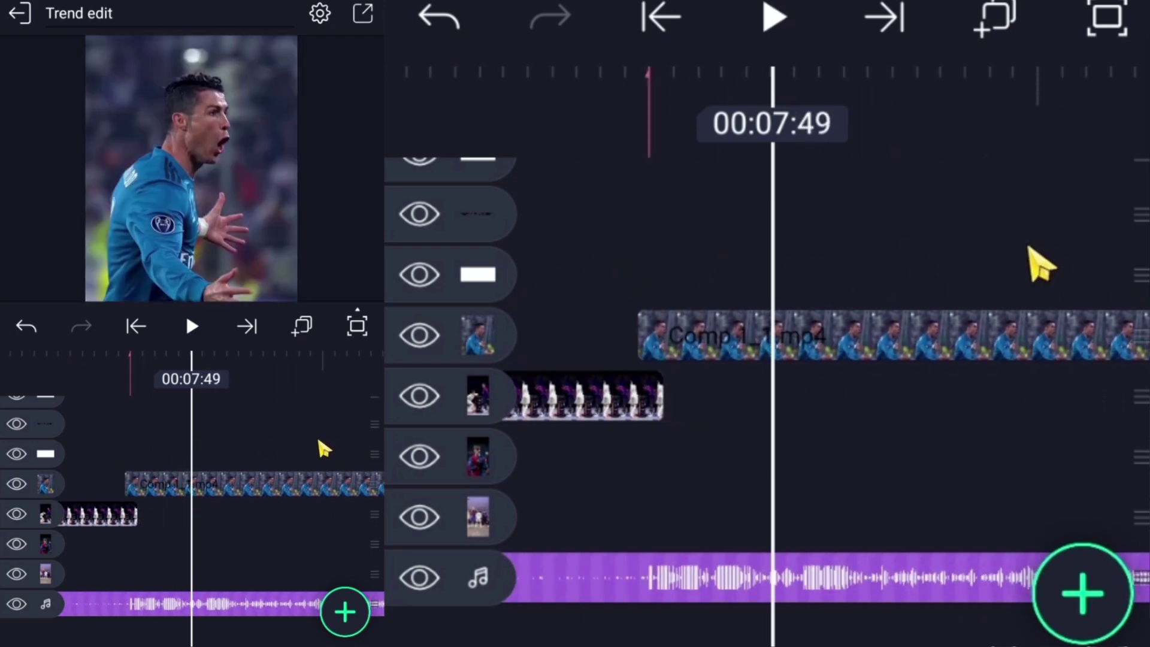
pyautogui.moveTo(318, 439); pyautogui.dragTo(103, 447)
pyautogui.moveTo(256, 444); pyautogui.dragTo(195, 444)
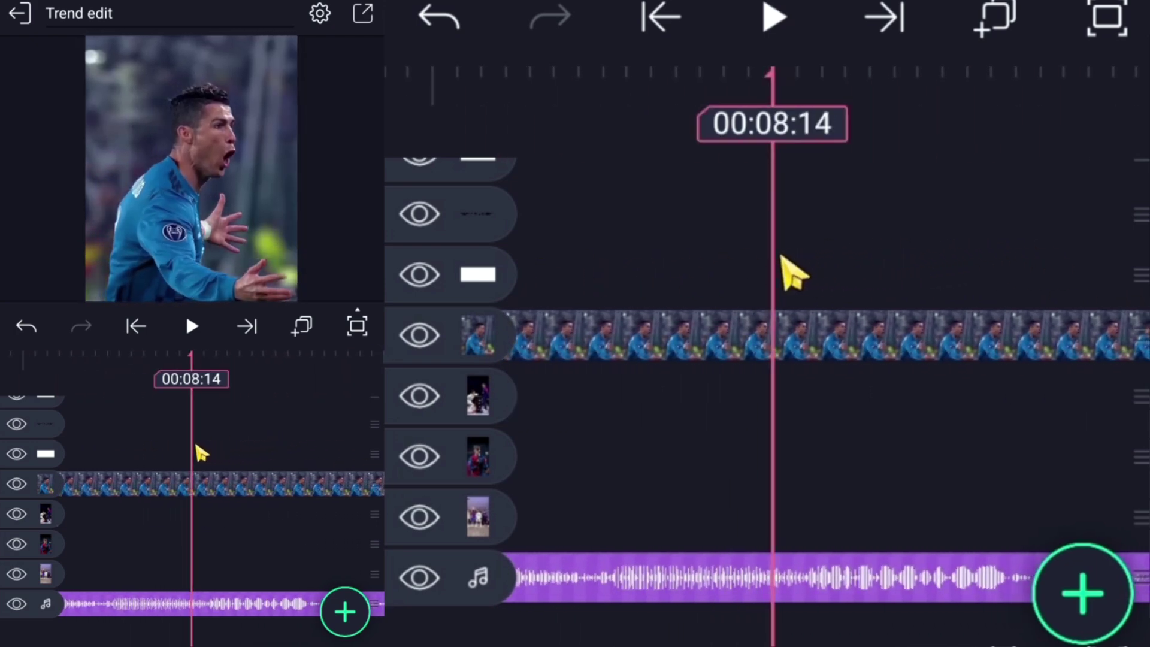
pyautogui.click(189, 483)
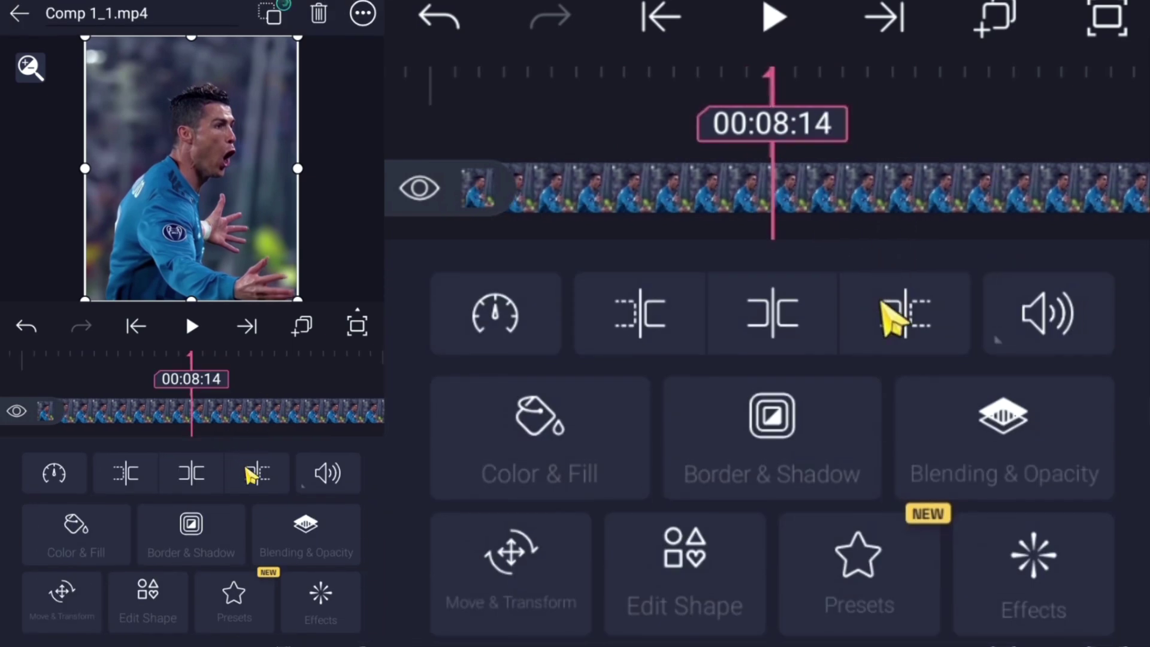
pyautogui.click(212, 473)
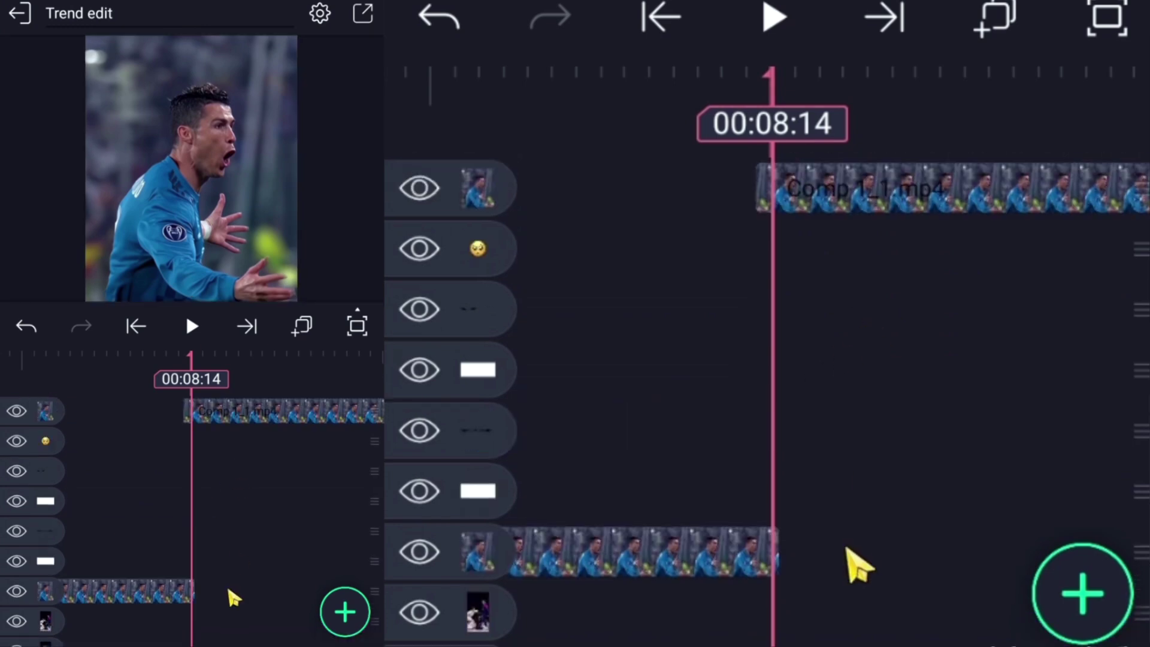
pyautogui.moveTo(367, 414); pyautogui.dragTo(270, 559)
pyautogui.moveTo(296, 390); pyautogui.dragTo(251, 388)
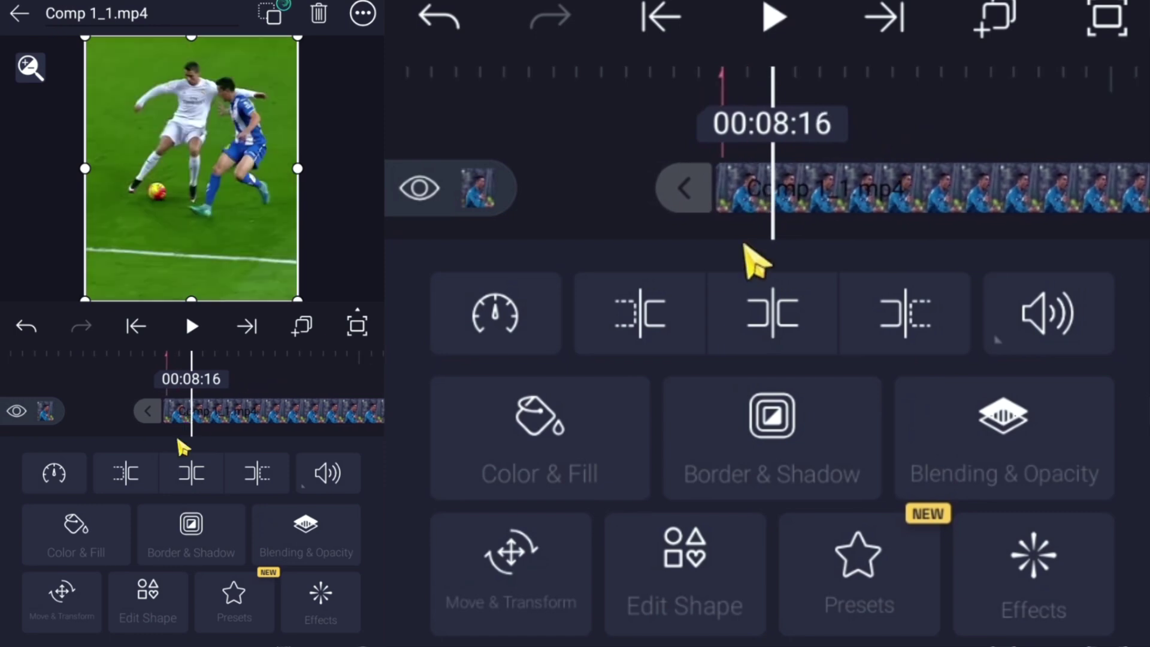
pyautogui.click(640, 313)
# Split again at the next beat and place the new piece above the bottom video layer.
pyautogui.moveTo(925, 195); pyautogui.dragTo(886, 190)
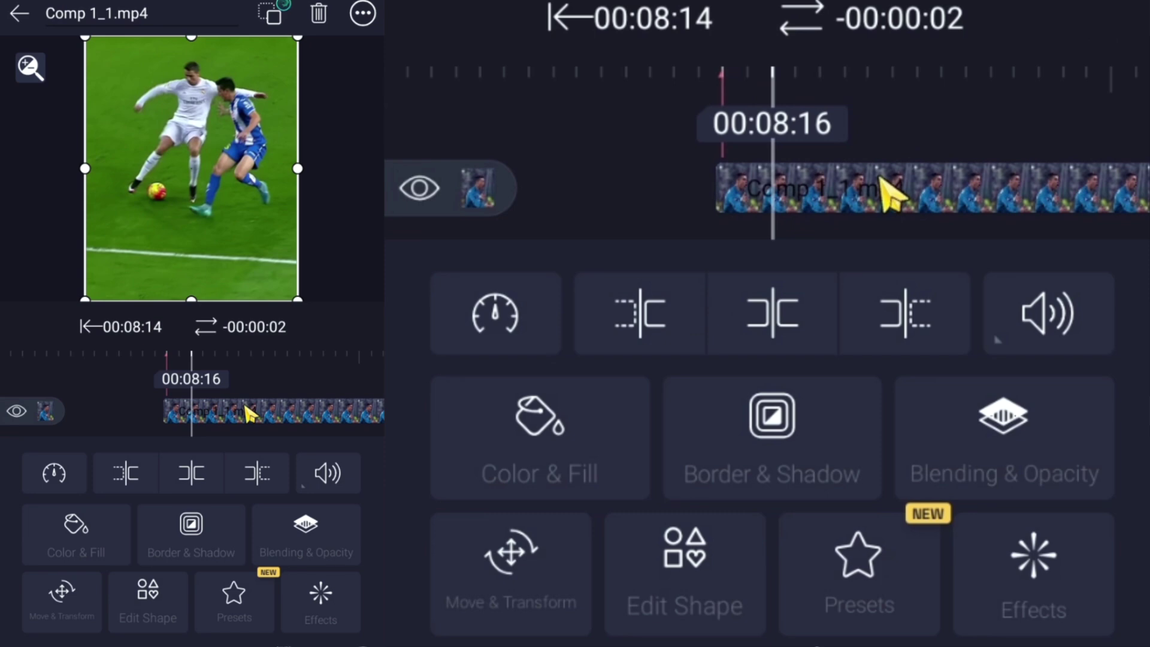
pyautogui.moveTo(955, 142)
pyautogui.mouseDown()
pyautogui.moveTo(656, 187)
pyautogui.moveTo(889, 144)
pyautogui.moveTo(661, 171)
pyautogui.moveTo(868, 144)
pyautogui.moveTo(853, 145)
pyautogui.mouseUp()
pyautogui.click(791, 276)
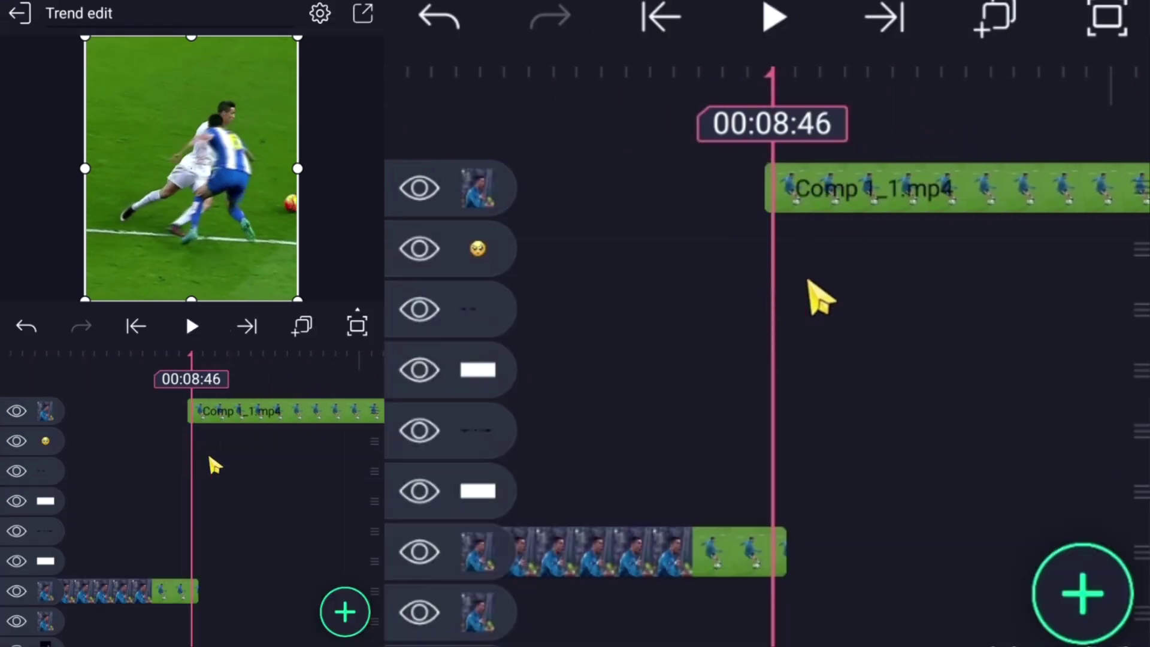
pyautogui.moveTo(372, 417); pyautogui.dragTo(367, 563)
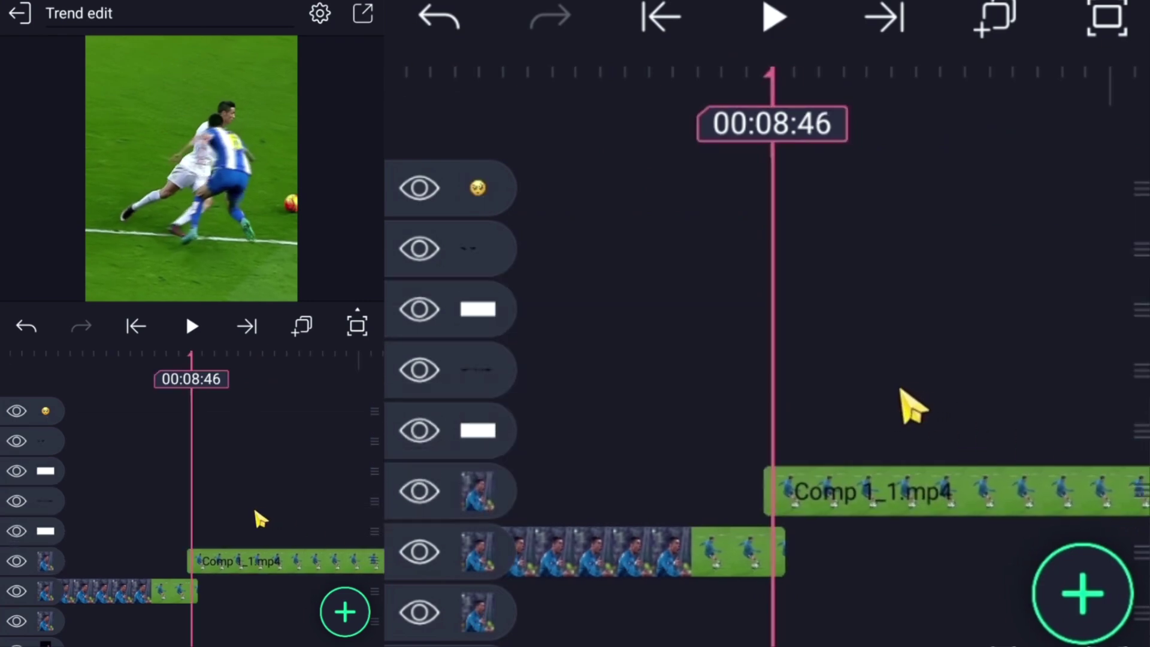
pyautogui.click(861, 490)
pyautogui.moveTo(324, 394); pyautogui.dragTo(306, 396)
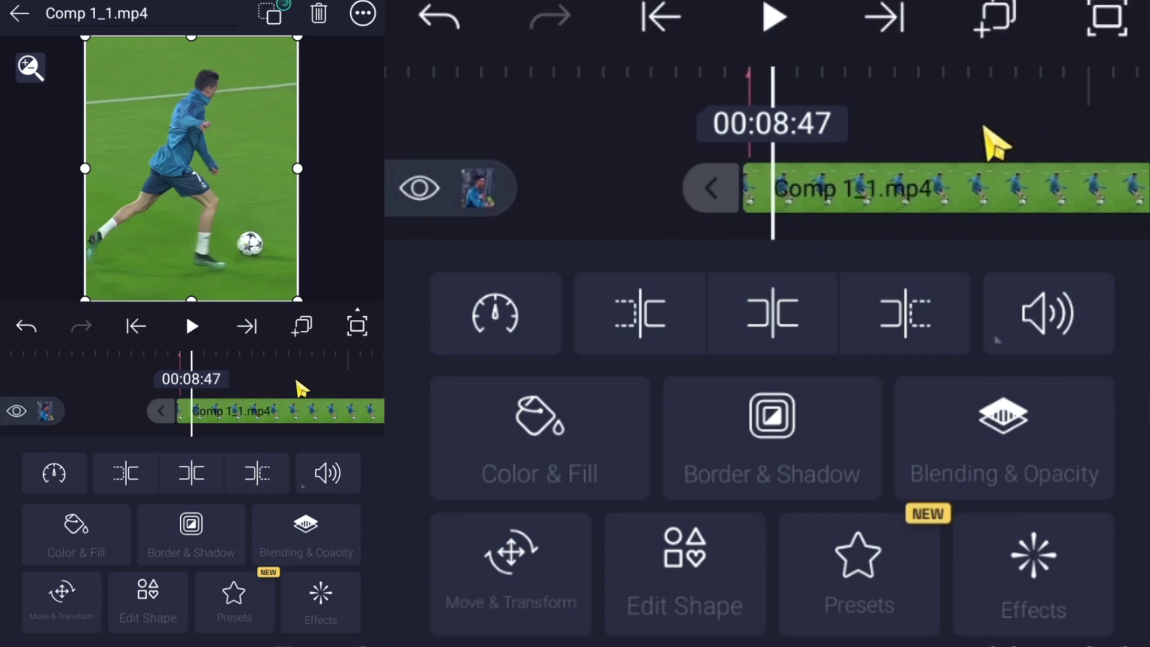
pyautogui.moveTo(296, 376); pyautogui.dragTo(233, 385)
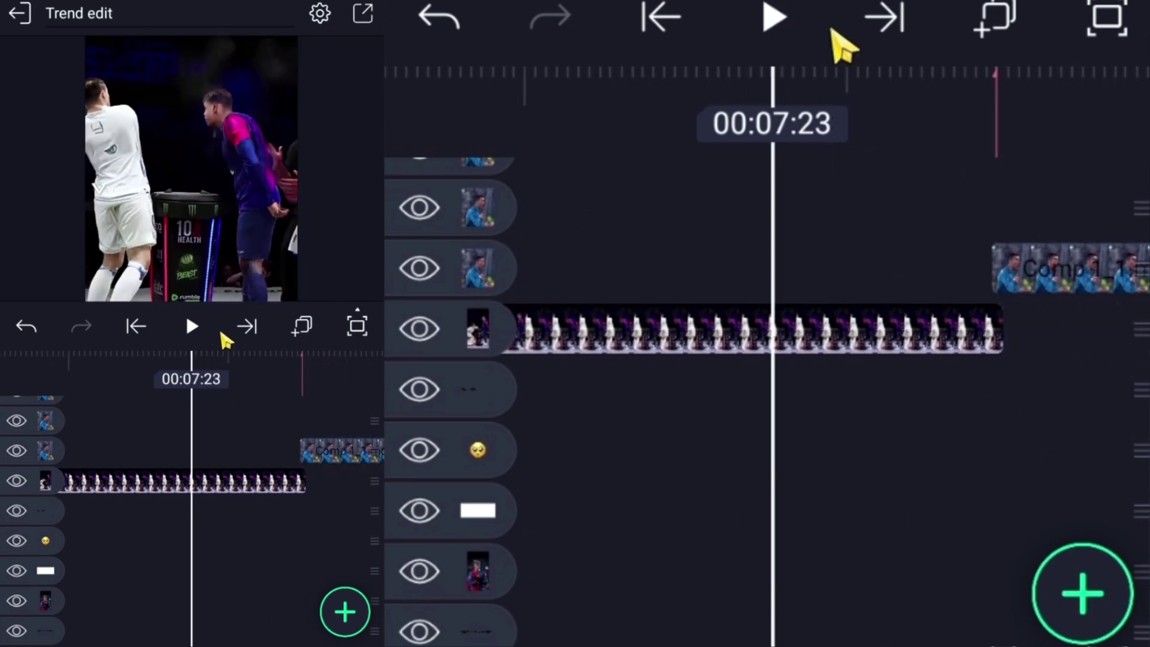
# Scrub the timeline to review the cascading Comp 1_1.mp4 pieces starting at 00:07:44.
pyautogui.moveTo(259, 441); pyautogui.dragTo(279, 484)
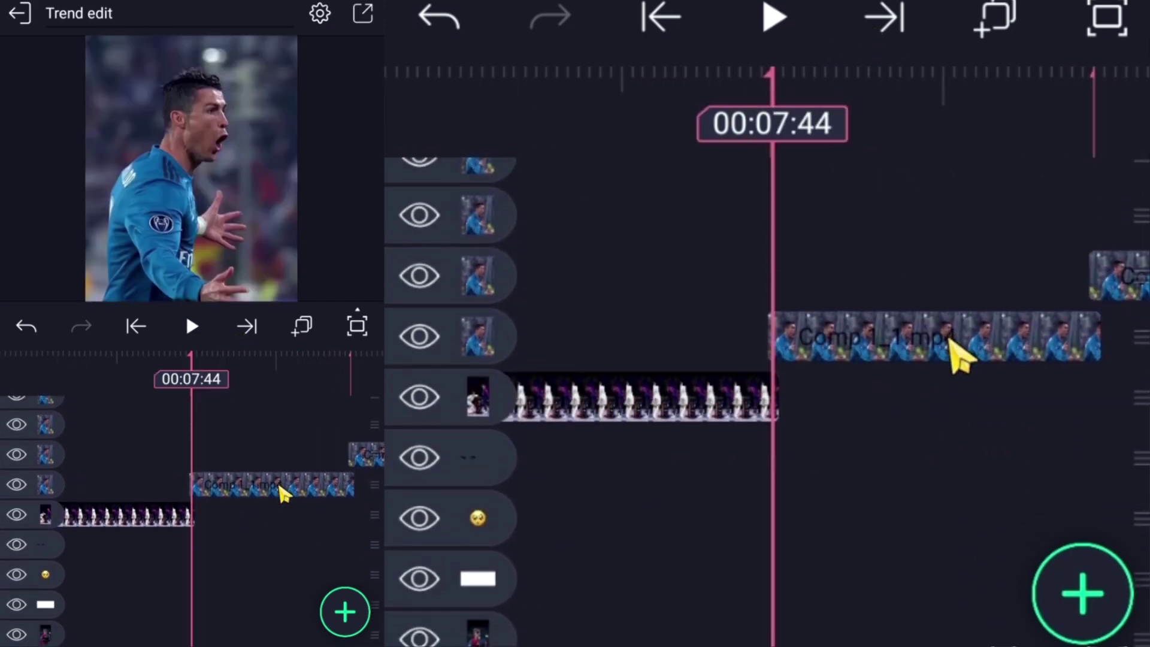
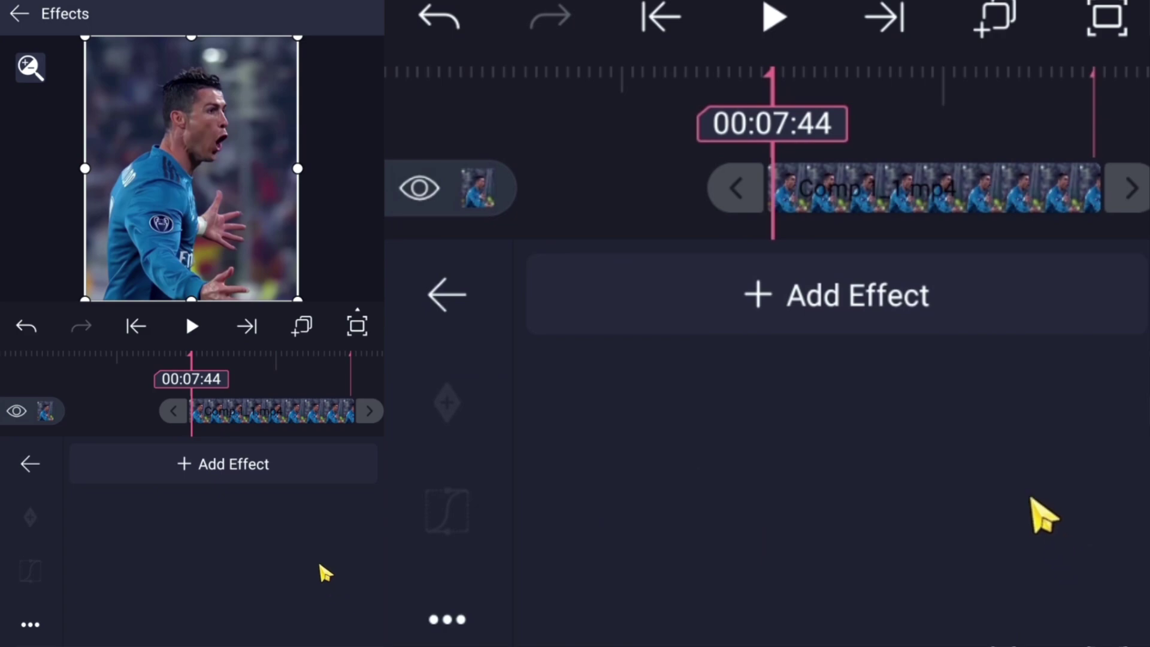
# Add a Tiles effect to the footballer clip with Mirror switched on.
pyautogui.click(863, 301)
pyautogui.scroll(-5, 304, 414)
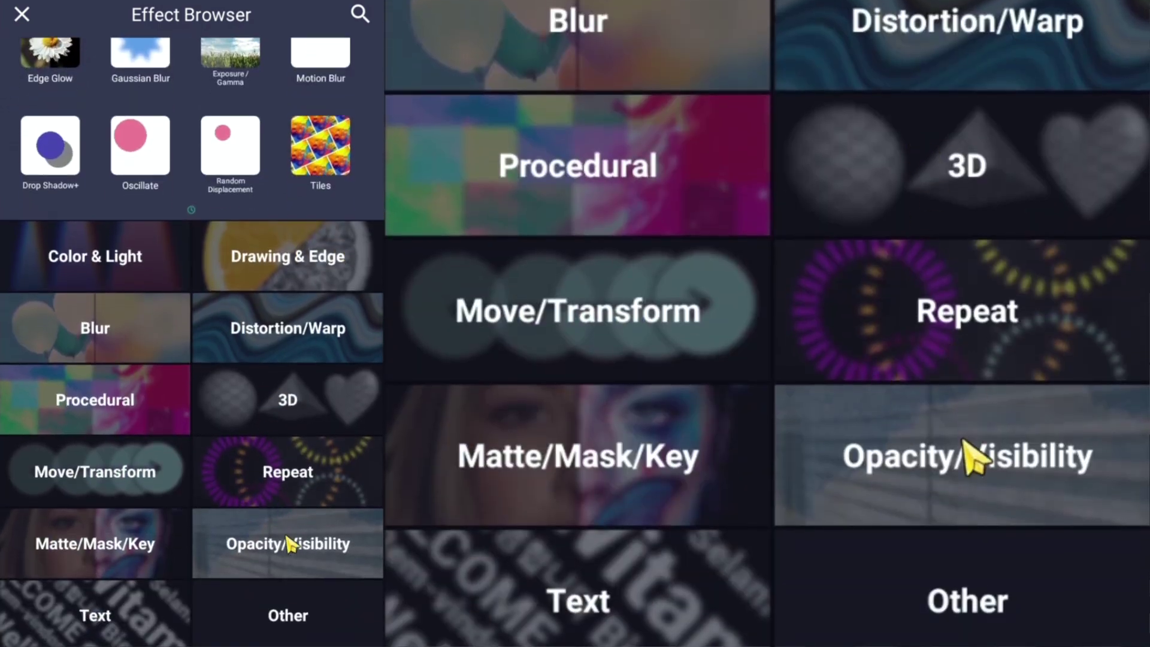
pyautogui.click(321, 147)
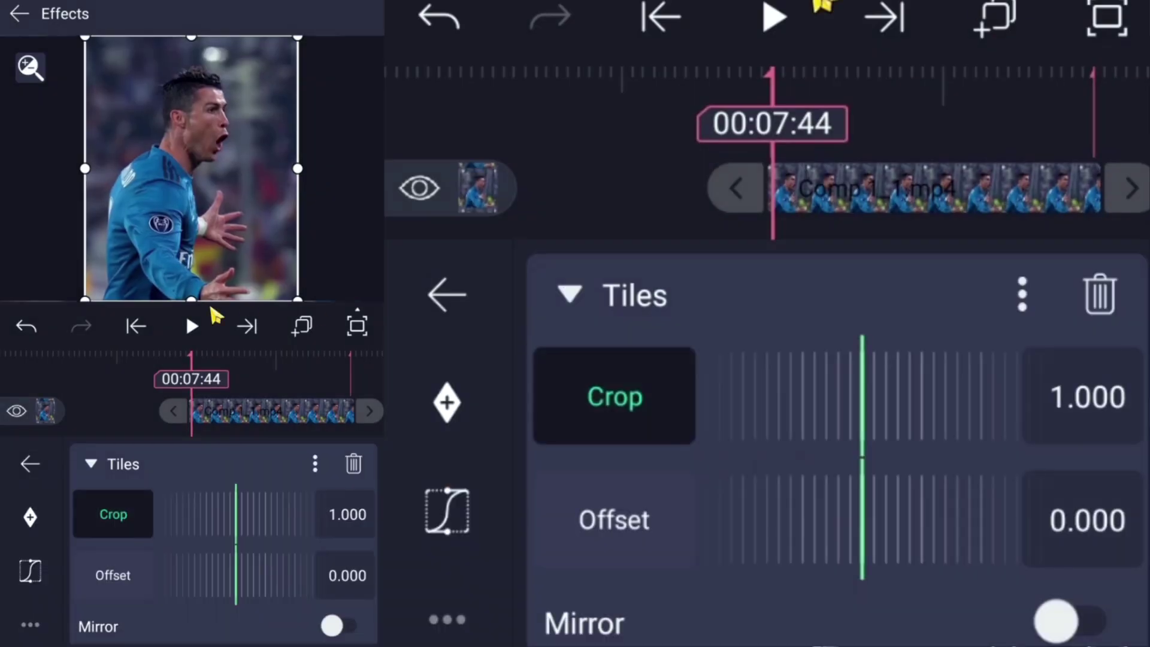
pyautogui.moveTo(617, 539); pyautogui.dragTo(634, 365)
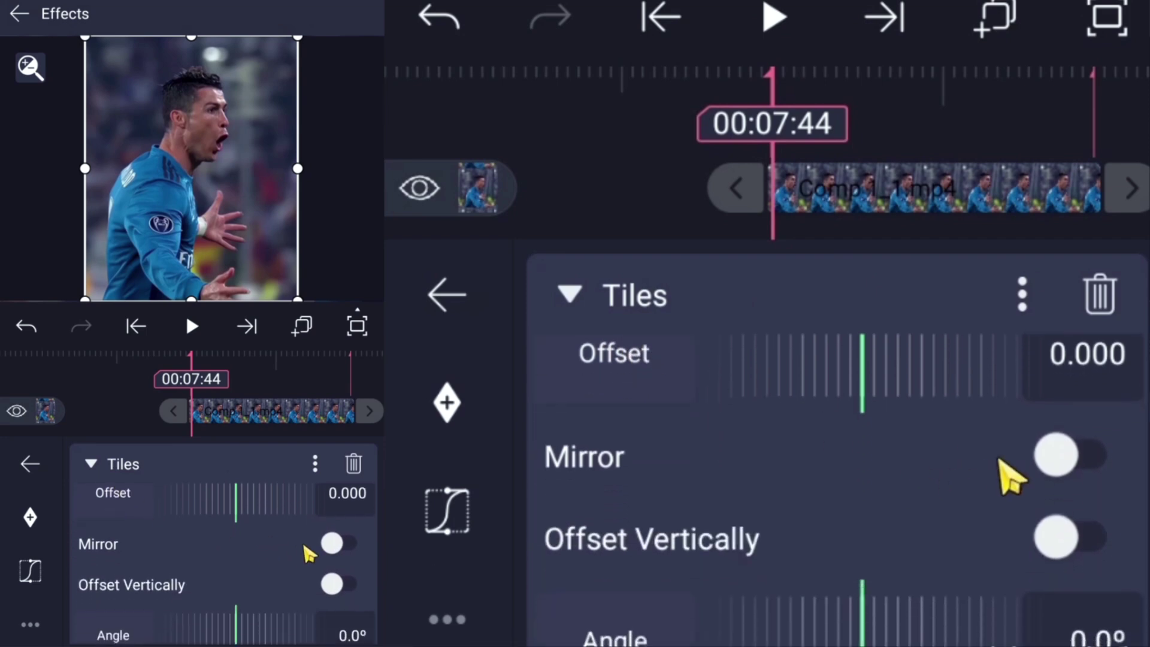
pyautogui.click(327, 547)
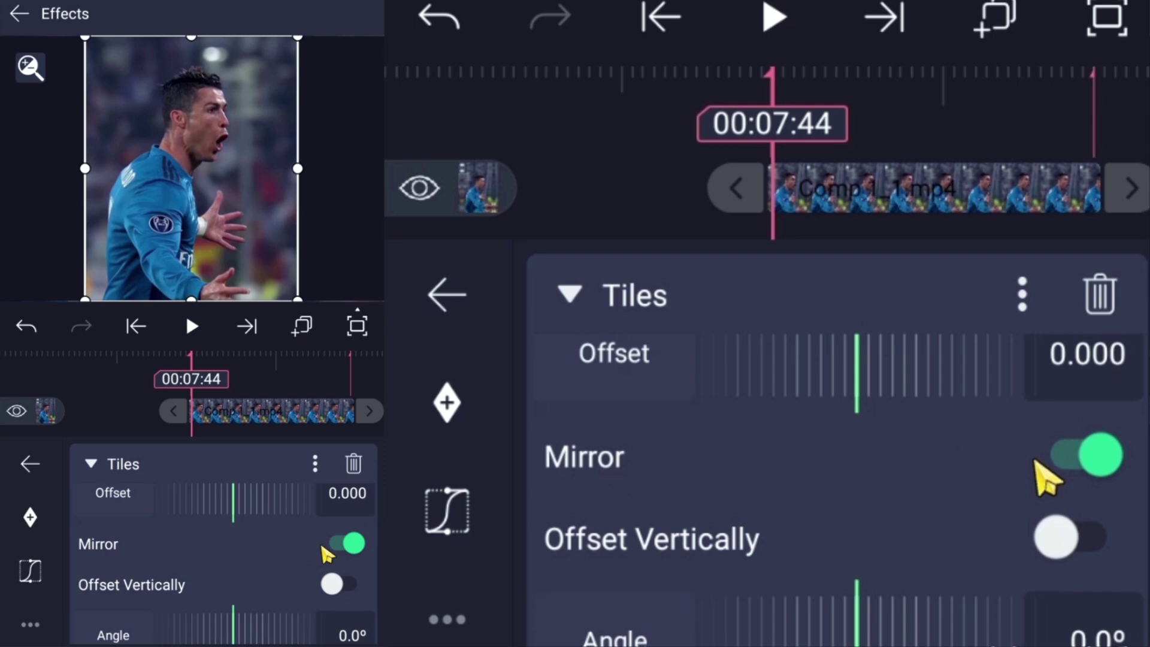
pyautogui.click(93, 465)
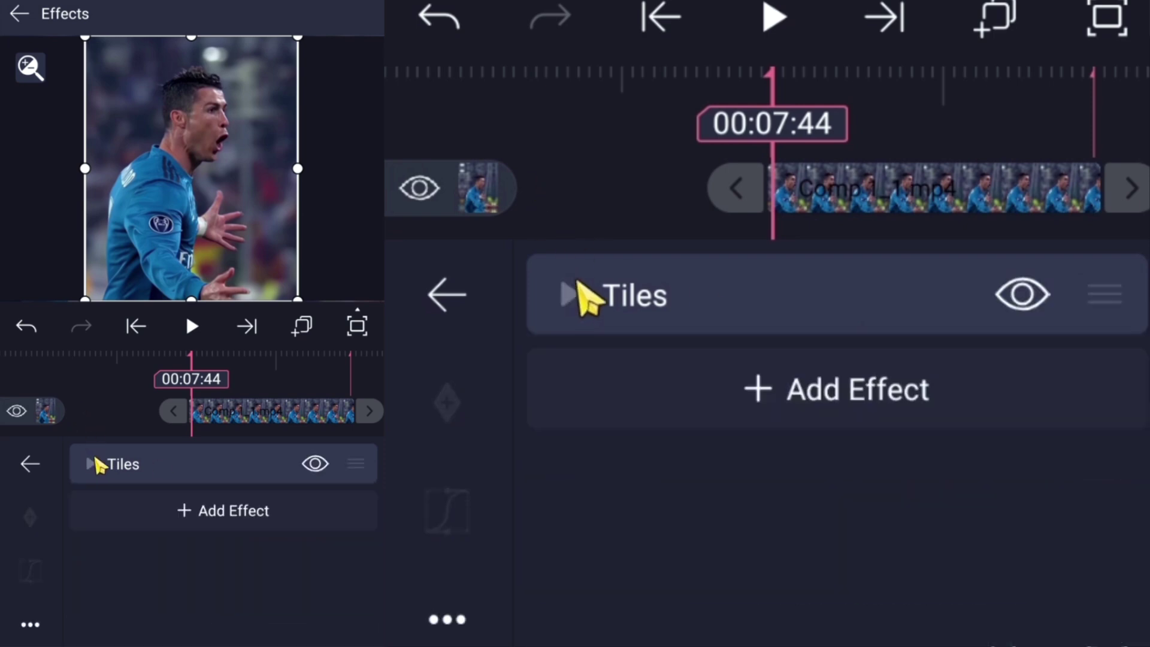
# Add a Blur > Motion Blur effect and set its Tune strength to 1.40.
pyautogui.click(237, 526)
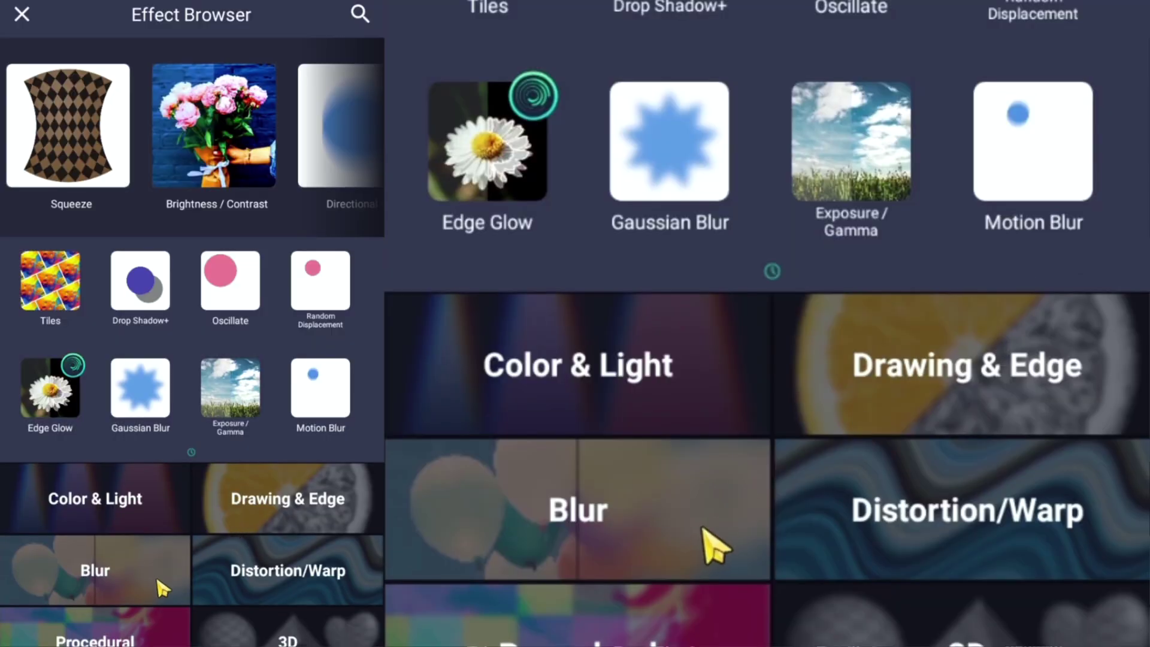
pyautogui.scroll(-3, 156, 574)
pyautogui.click(147, 460)
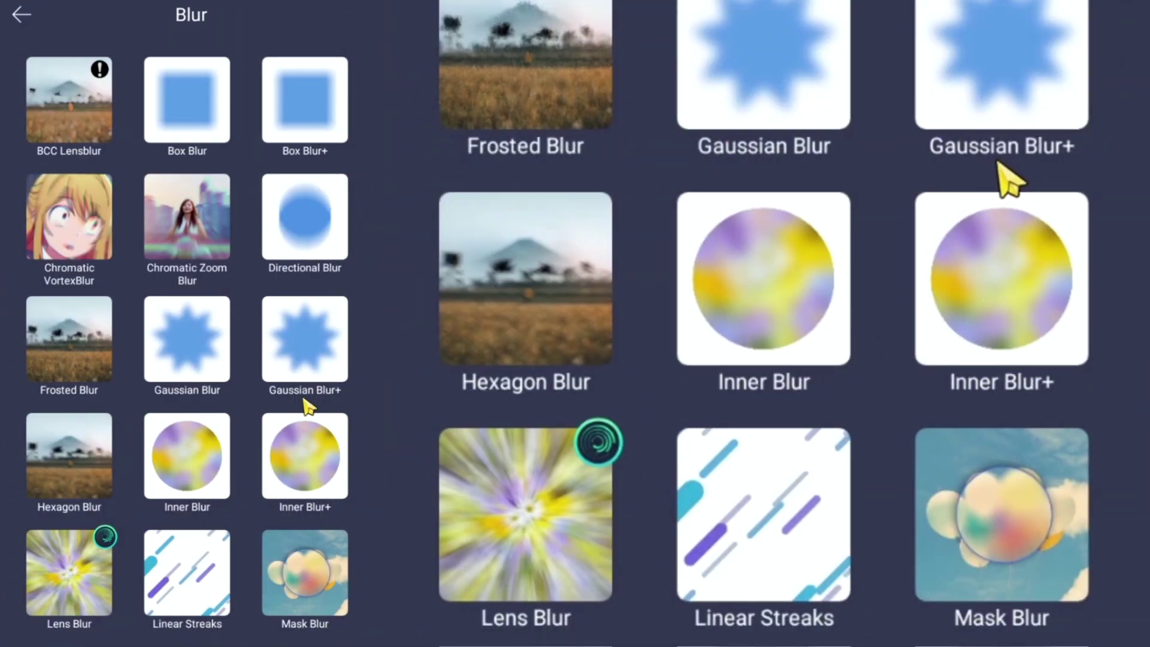
pyautogui.scroll(-4, 218, 397)
pyautogui.scroll(-1, 264, 403)
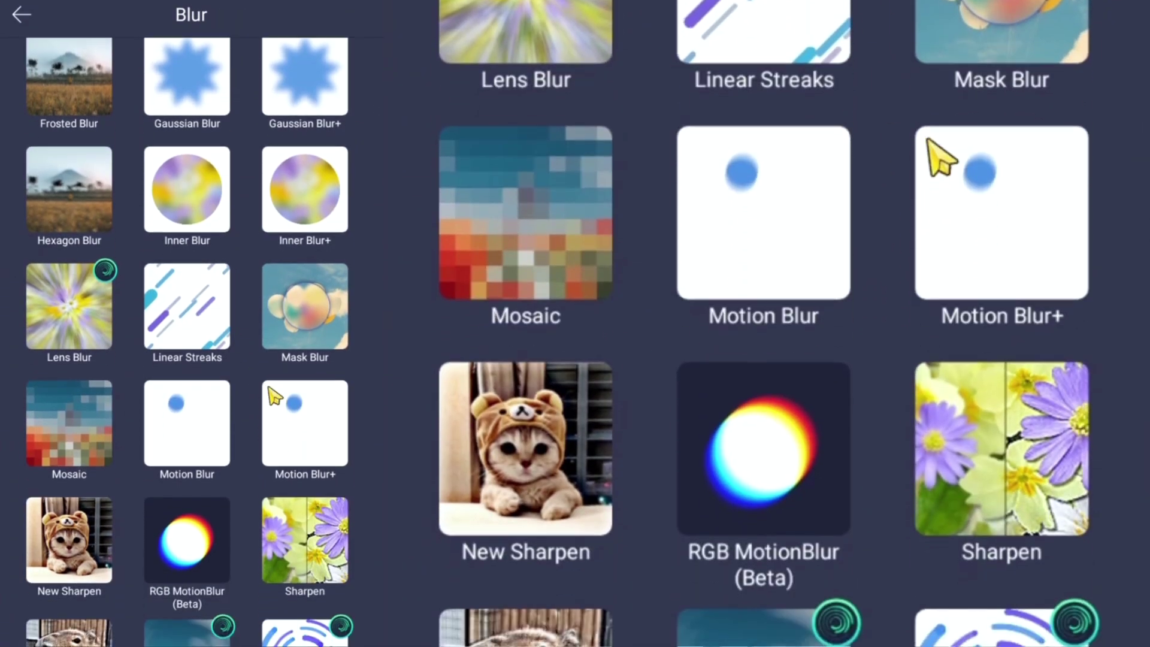
pyautogui.click(205, 418)
pyautogui.click(179, 612)
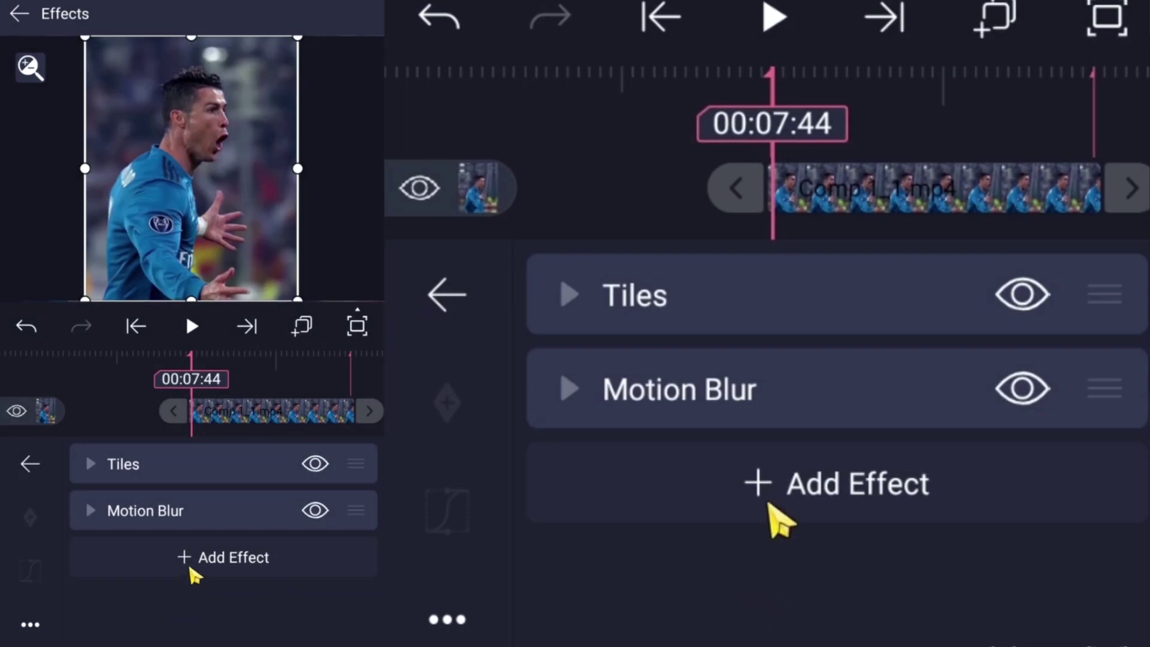
pyautogui.click(202, 507)
pyautogui.moveTo(213, 535); pyautogui.dragTo(228, 535)
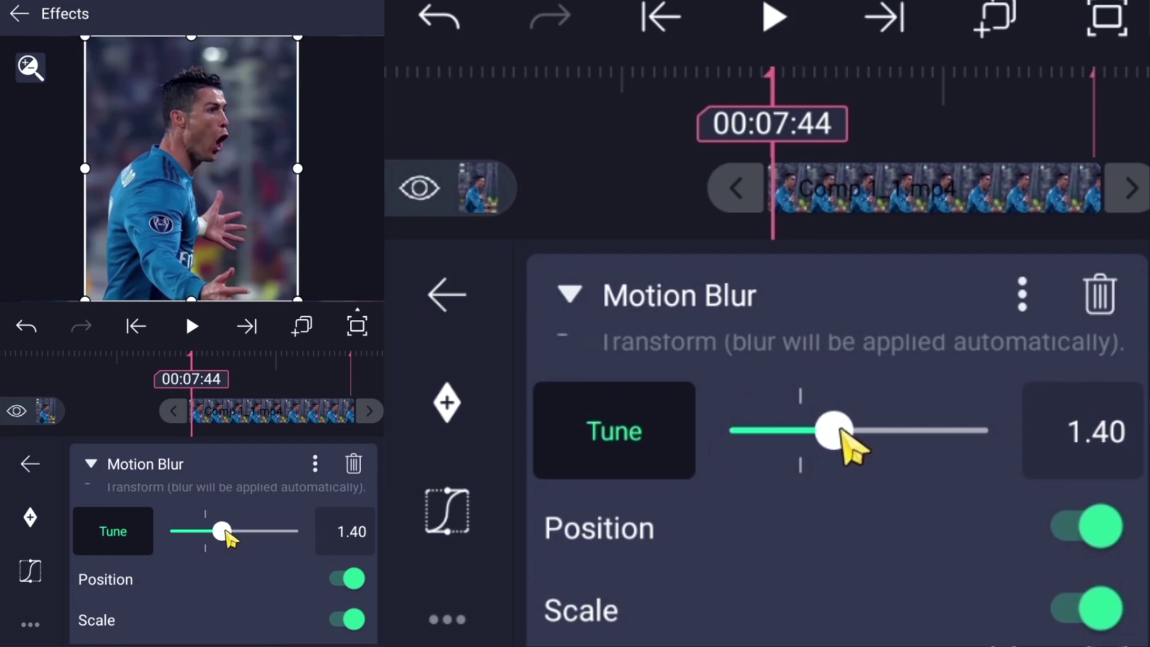
pyautogui.click(99, 468)
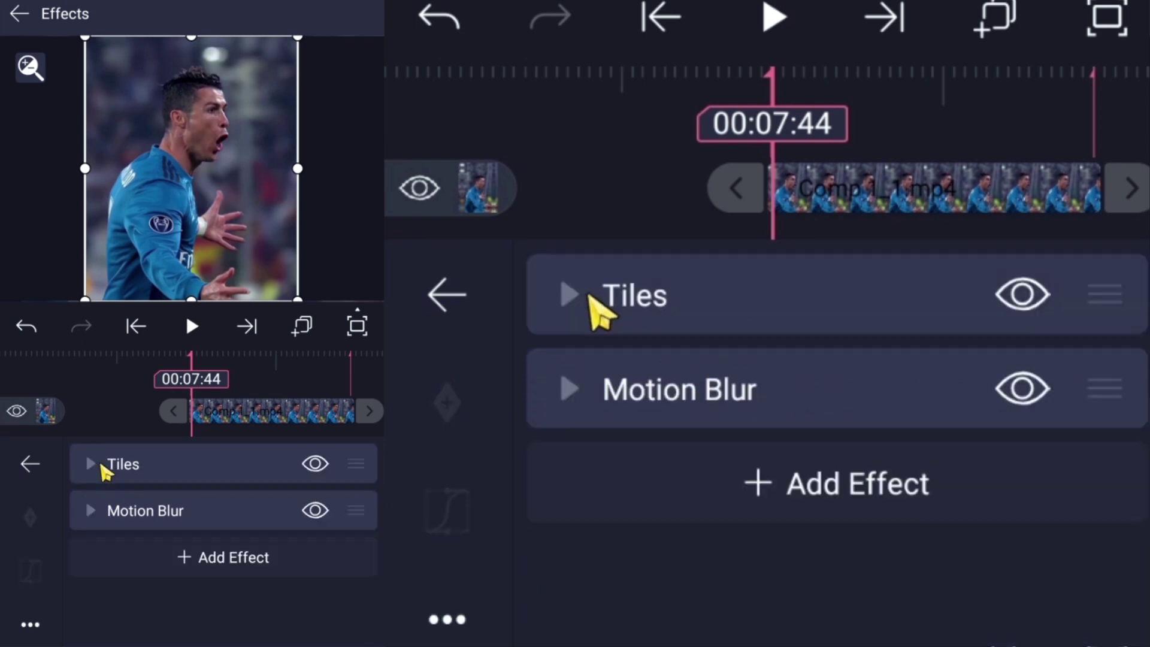
pyautogui.click(197, 556)
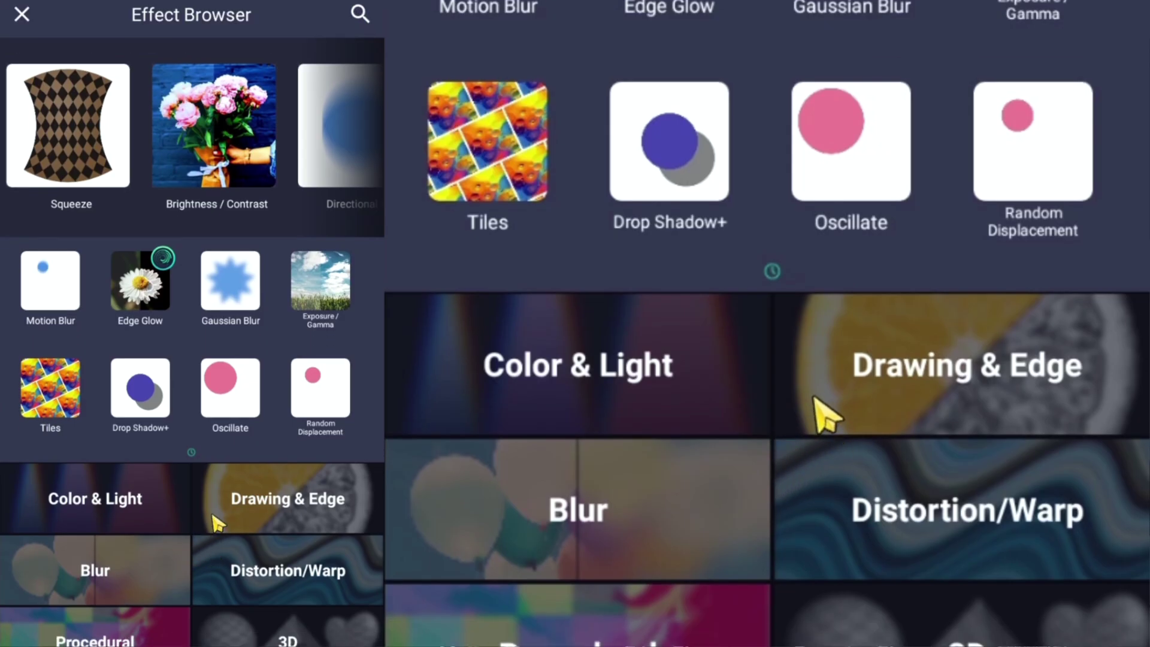
# Add Random Displacement from Move/Transform with standard settings and expand it.
pyautogui.moveTo(218, 529); pyautogui.dragTo(147, 354)
pyautogui.click(109, 519)
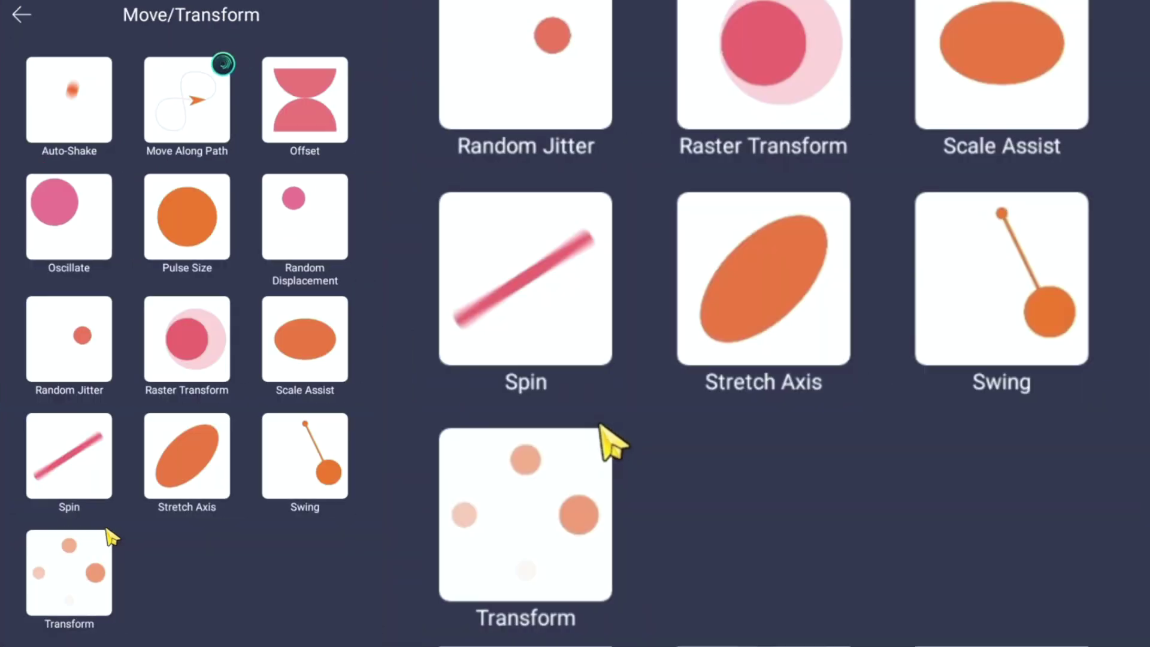
pyautogui.click(326, 221)
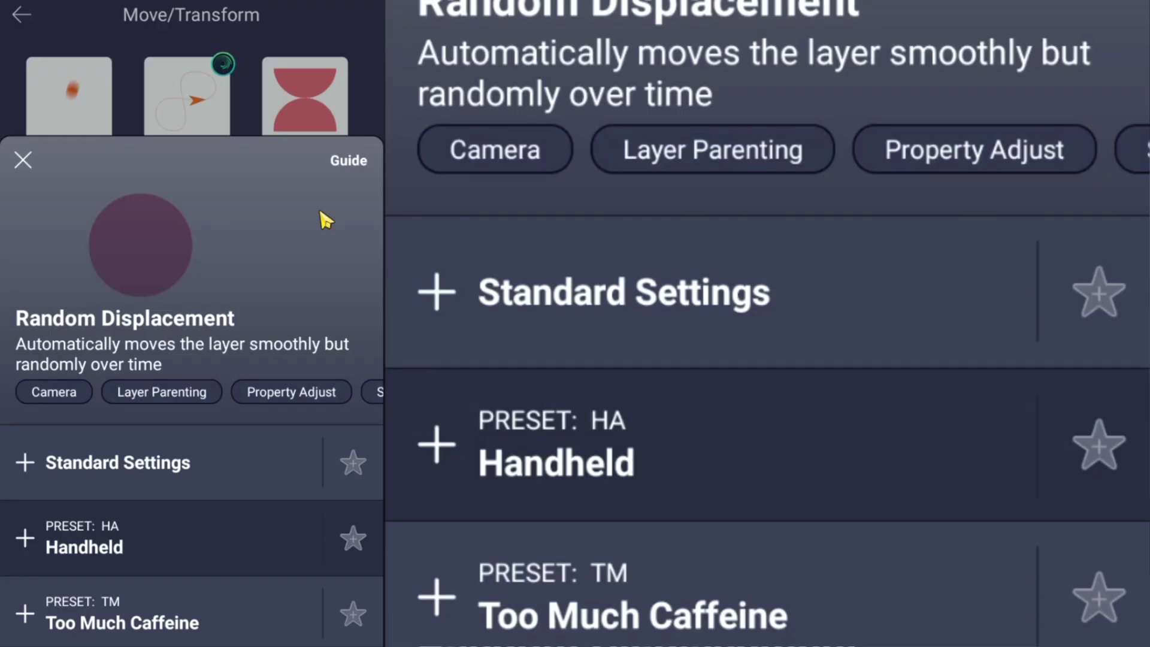
pyautogui.click(210, 466)
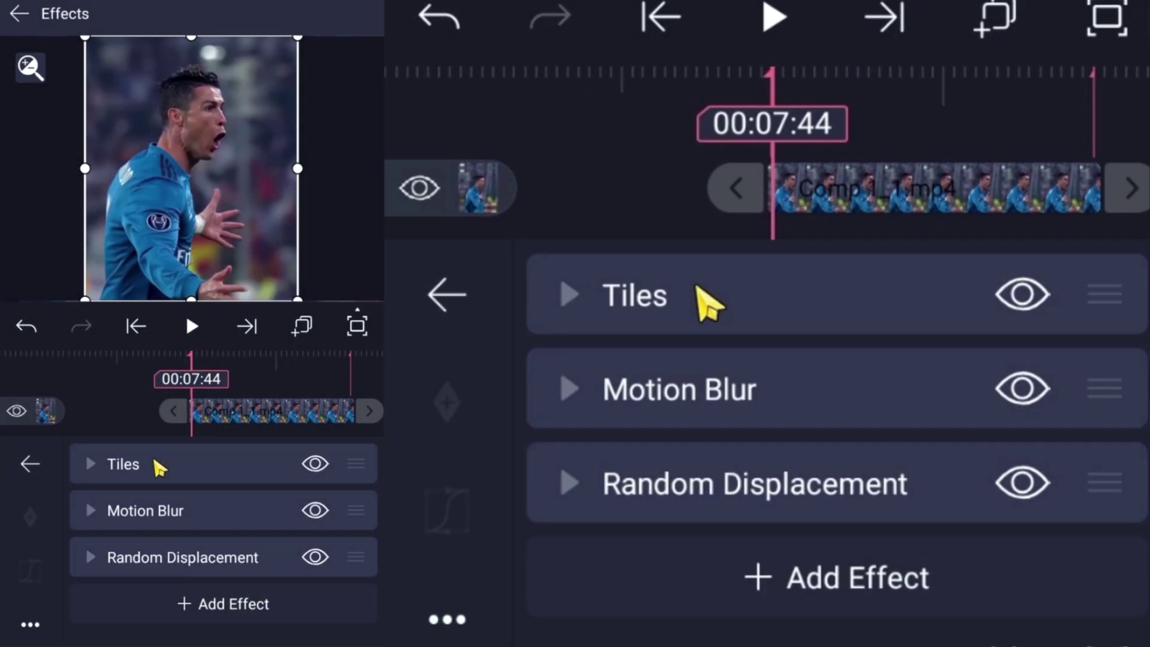
pyautogui.click(792, 486)
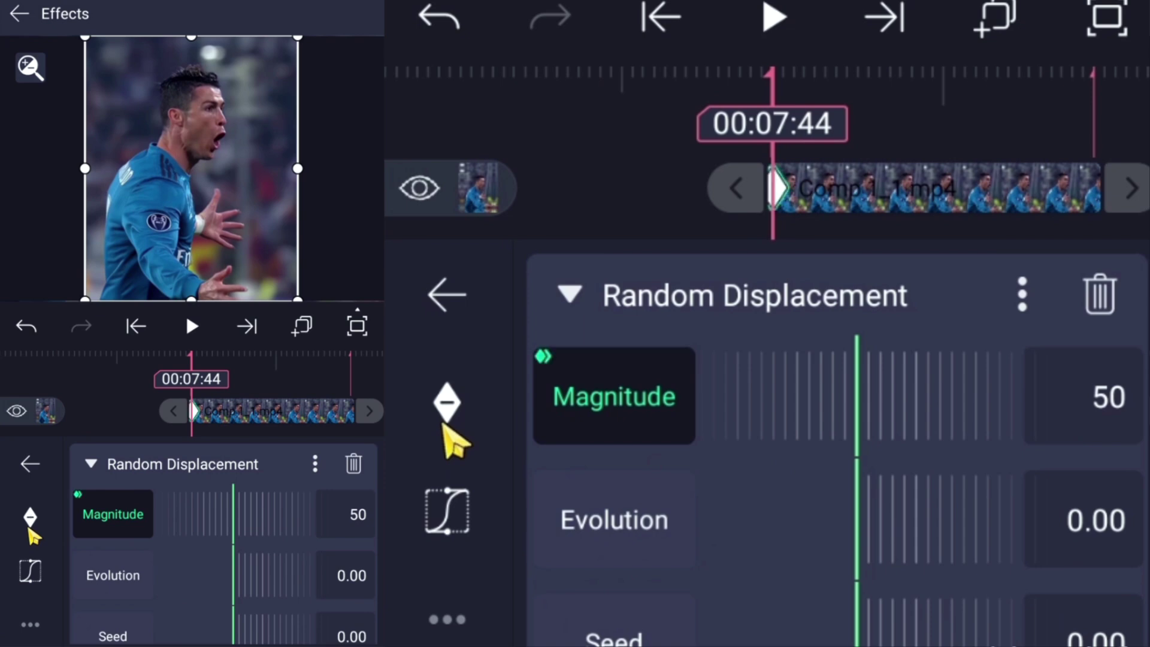
# Keyframe shake Magnitude at 420 at the clip start, dropping to 0 a few frames later.
pyautogui.moveTo(876, 157); pyautogui.dragTo(862, 180)
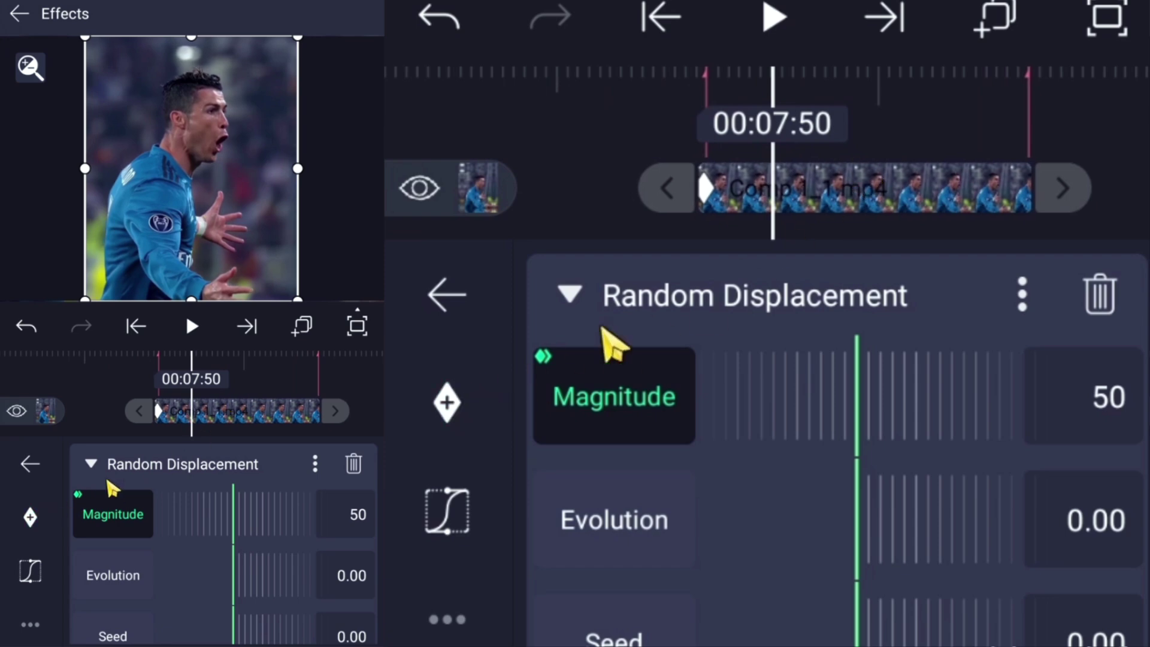
pyautogui.click(447, 403)
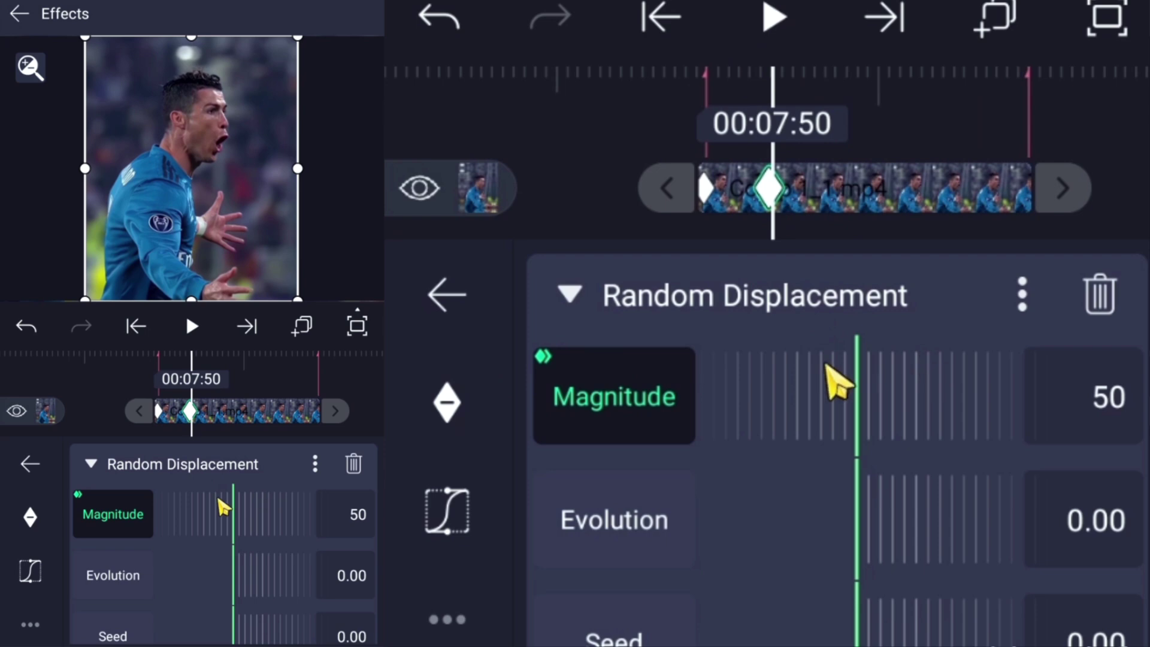
pyautogui.moveTo(827, 366); pyautogui.dragTo(803, 404)
pyautogui.click(661, 18)
pyautogui.moveTo(711, 389); pyautogui.dragTo(745, 423)
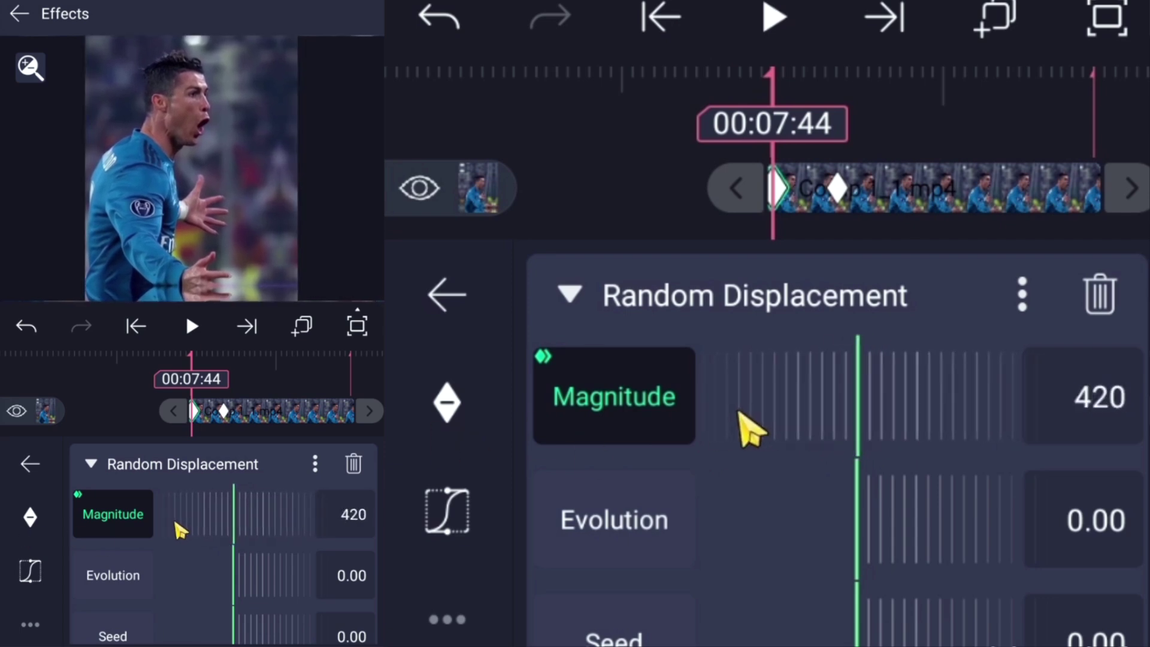
pyautogui.moveTo(917, 174)
pyautogui.mouseDown()
pyautogui.moveTo(822, 175)
pyautogui.moveTo(914, 165)
pyautogui.mouseUp()
pyautogui.click(886, 24)
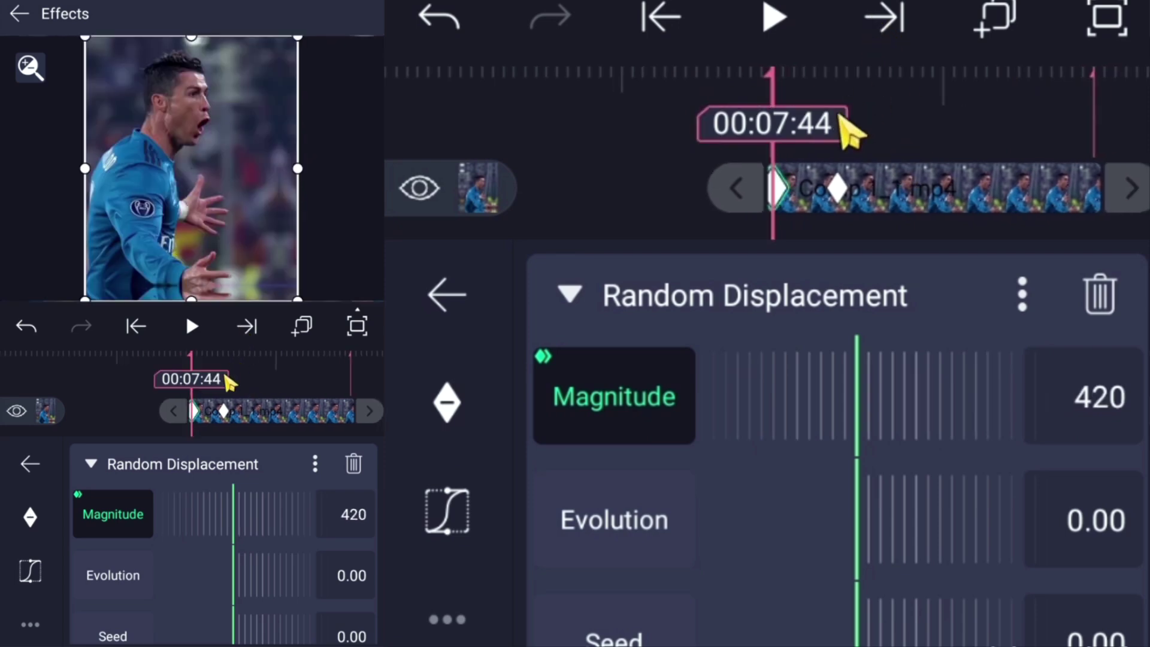
pyautogui.moveTo(777, 184); pyautogui.dragTo(677, 200)
pyautogui.moveTo(890, 171); pyautogui.dragTo(845, 181)
# Add Evolution keyframes at 07:50 and 07:48.
pyautogui.click(666, 503)
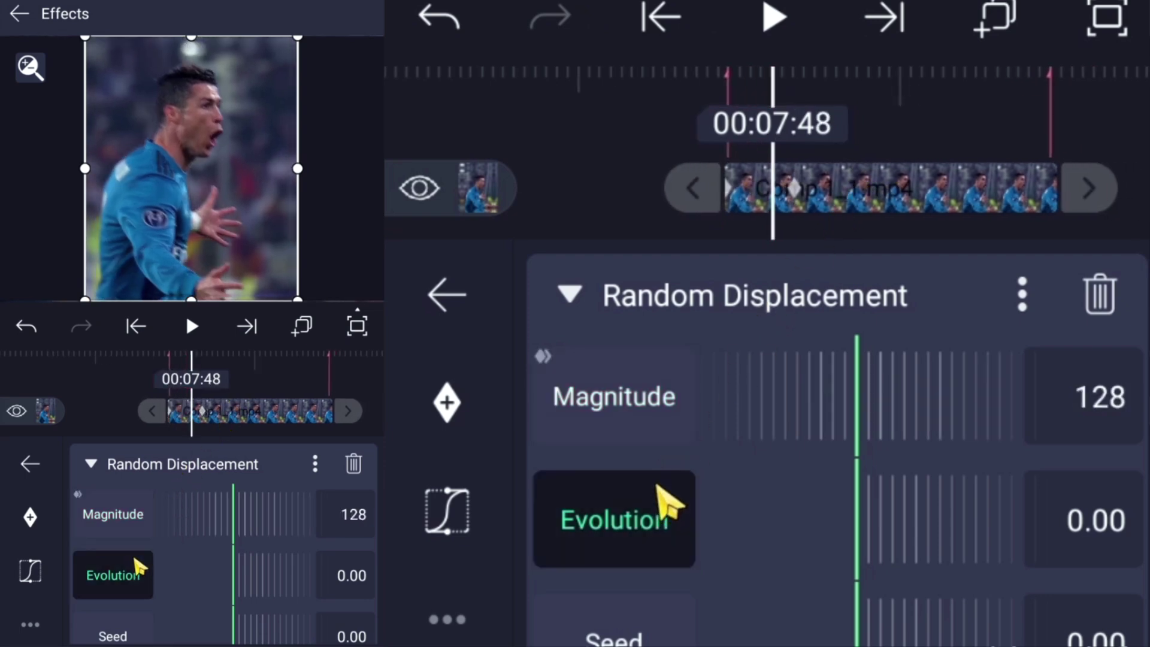
pyautogui.click(865, 39)
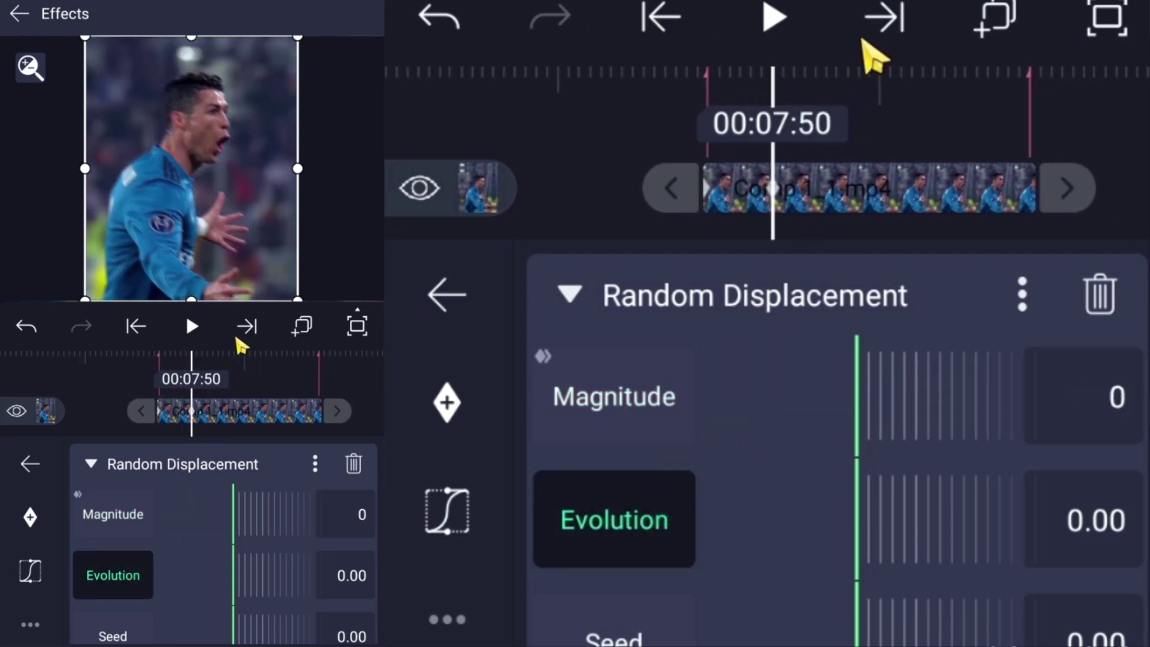
pyautogui.click(449, 402)
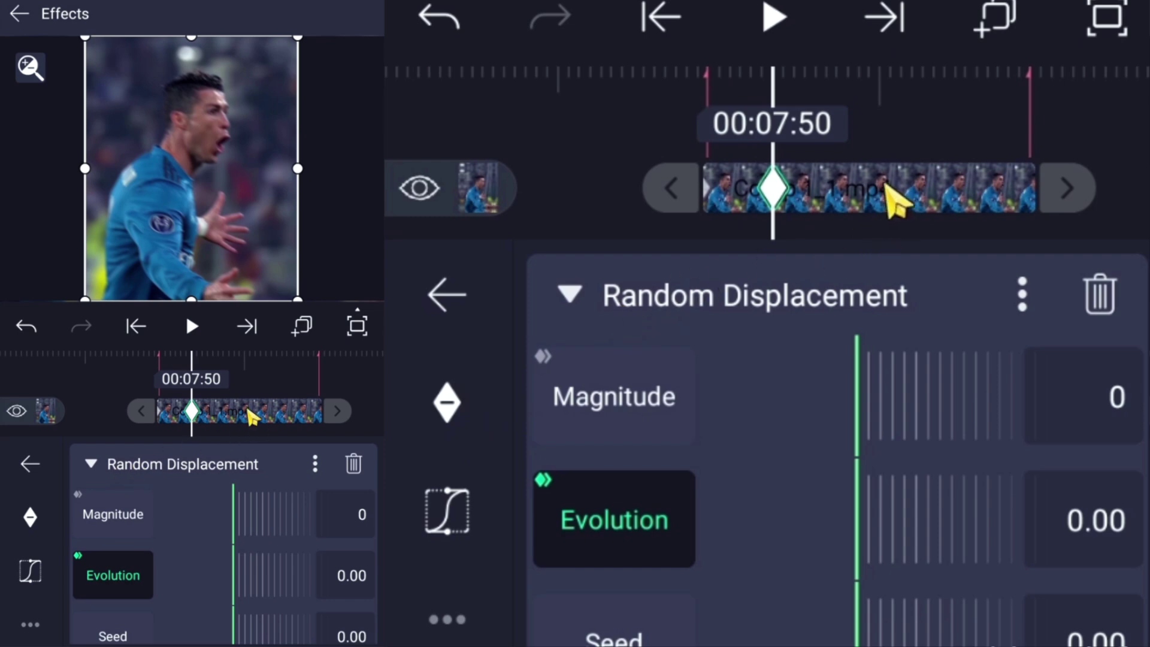
pyautogui.moveTo(887, 185); pyautogui.dragTo(935, 189)
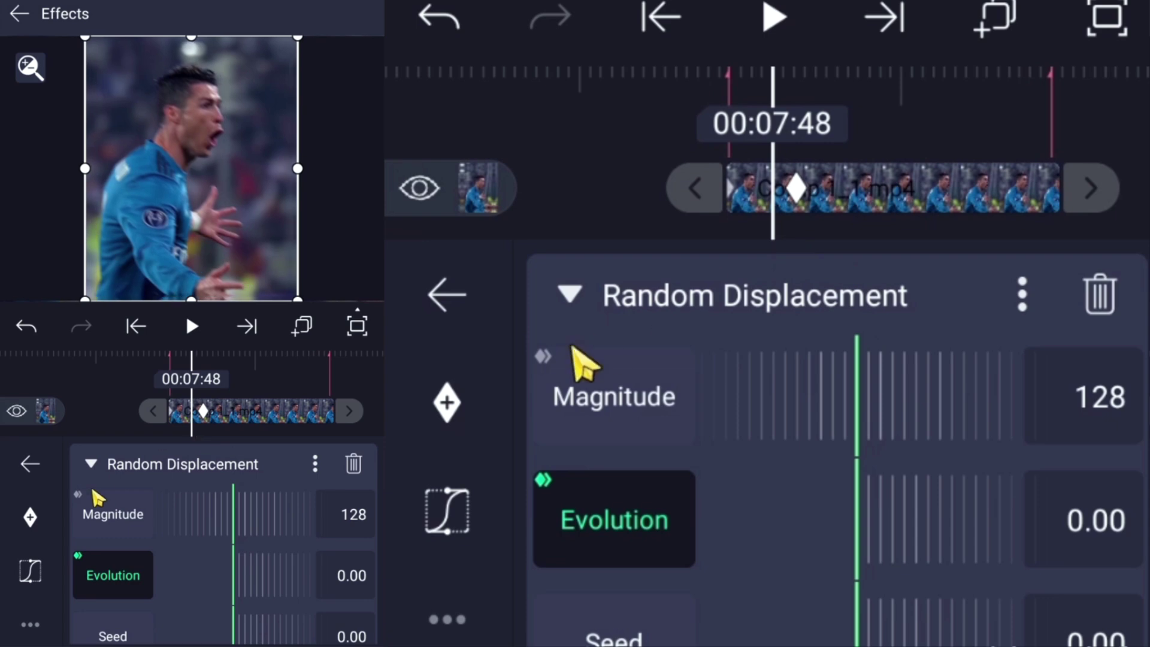
pyautogui.click(456, 404)
# Raise Evolution at the 07:50 keyframe to about 4.00 and preview the shake.
pyautogui.moveTo(743, 192); pyautogui.dragTo(533, 211)
pyautogui.moveTo(606, 179); pyautogui.dragTo(813, 180)
pyautogui.click(665, 17)
pyautogui.click(880, 21)
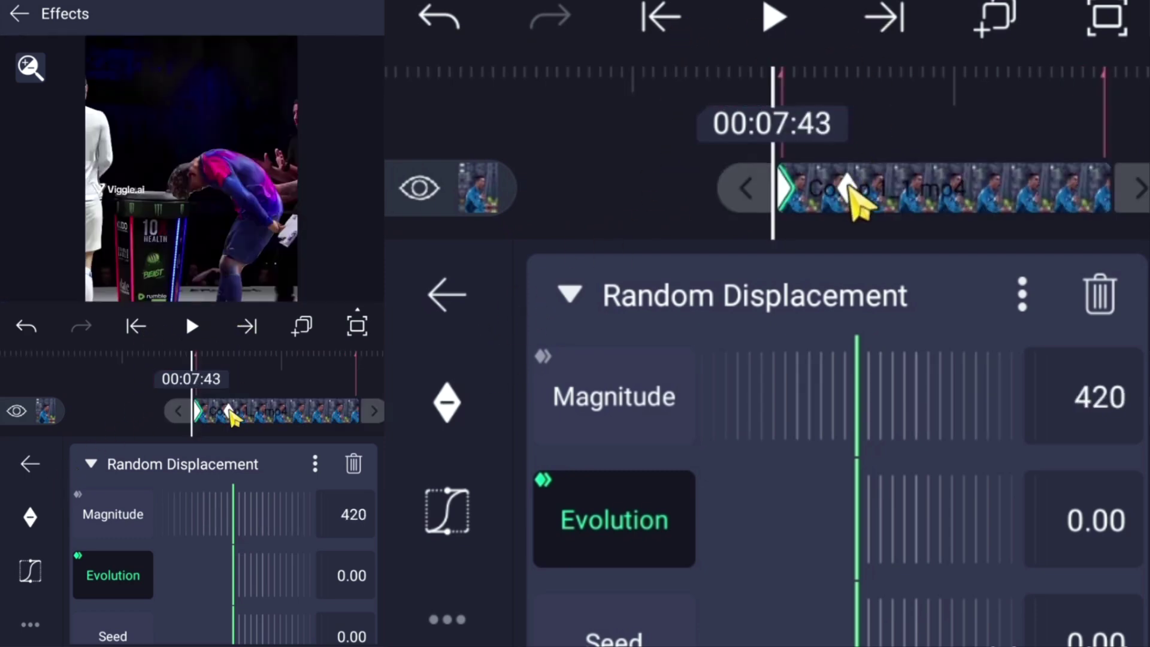
pyautogui.click(883, 24)
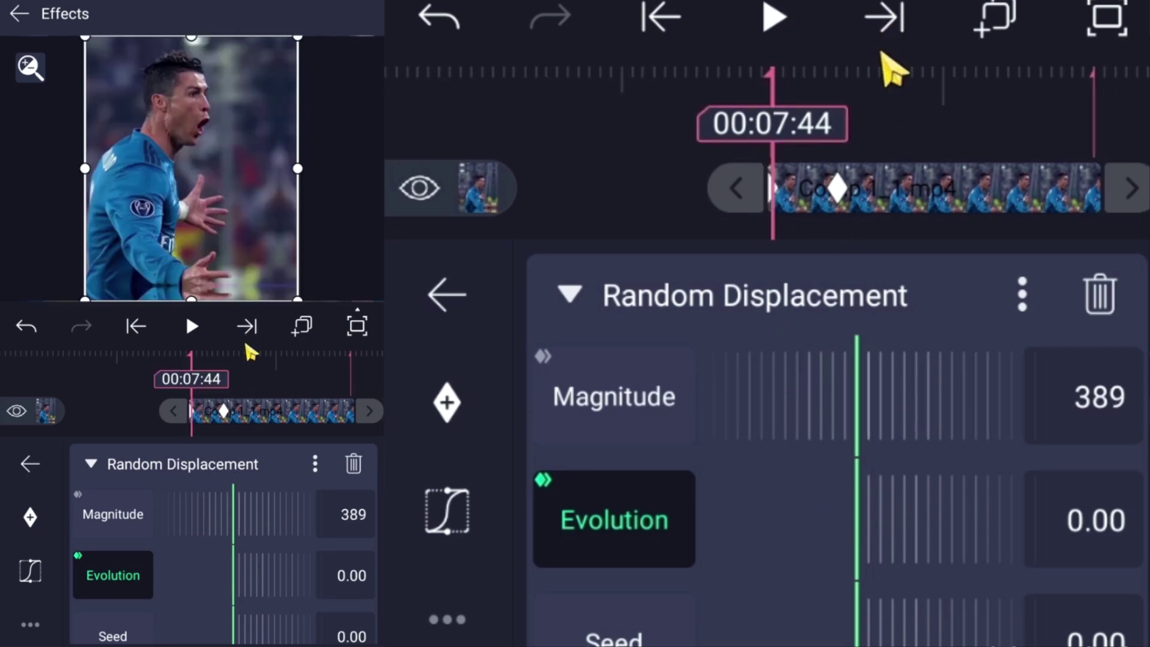
pyautogui.moveTo(962, 504)
pyautogui.mouseDown()
pyautogui.moveTo(934, 528)
pyautogui.moveTo(860, 533)
pyautogui.moveTo(467, 528)
pyautogui.mouseUp()
pyautogui.moveTo(971, 513)
pyautogui.mouseDown()
pyautogui.moveTo(453, 522)
pyautogui.moveTo(858, 525)
pyautogui.moveTo(492, 527)
pyautogui.moveTo(543, 518)
pyautogui.mouseUp()
pyautogui.moveTo(874, 192); pyautogui.dragTo(923, 187)
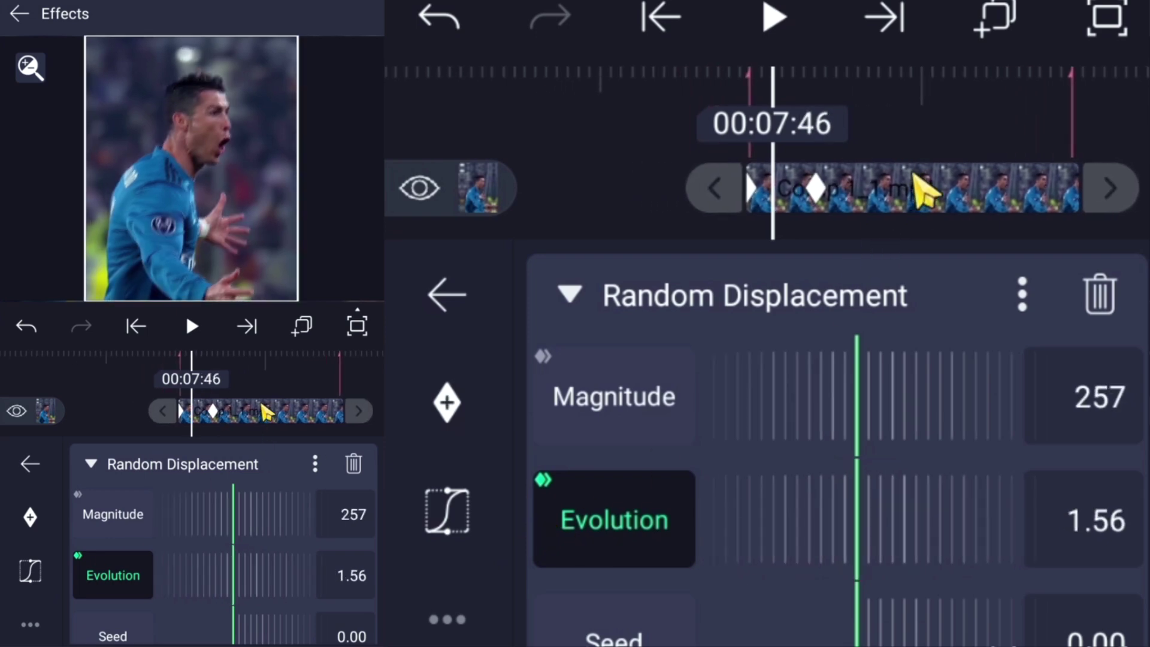
# Shape the Magnitude keyframes' Bezier curve into a steep-start ease-out.
pyautogui.click(637, 412)
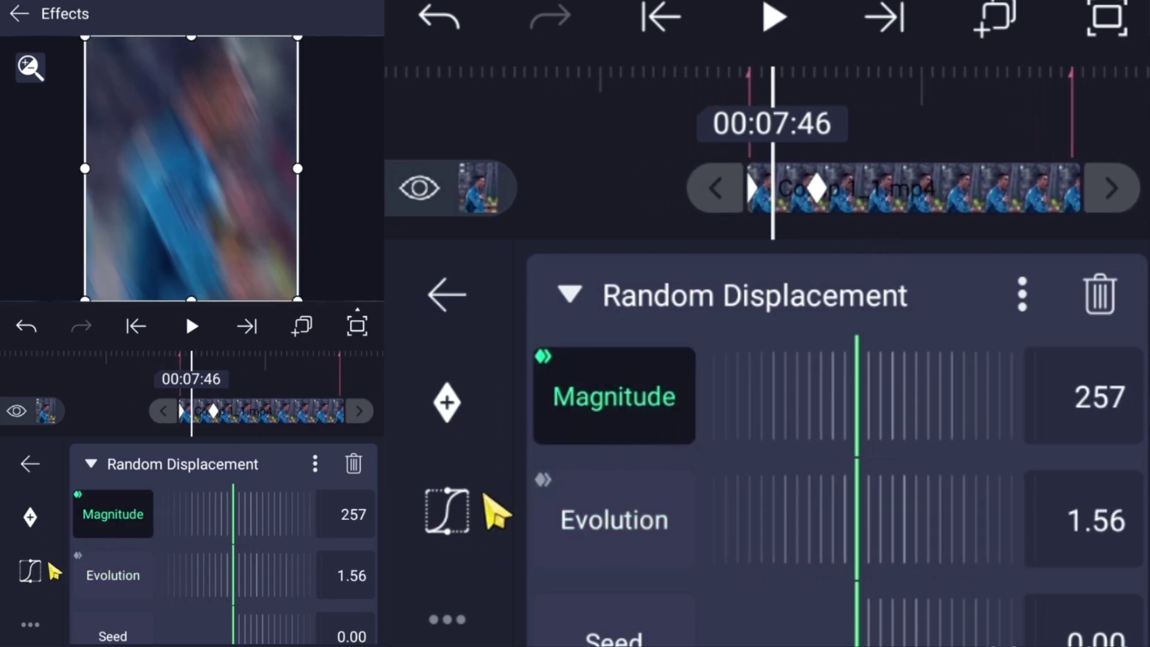
pyautogui.click(448, 521)
pyautogui.moveTo(621, 514); pyautogui.dragTo(455, 379)
pyautogui.moveTo(789, 395); pyautogui.dragTo(663, 236)
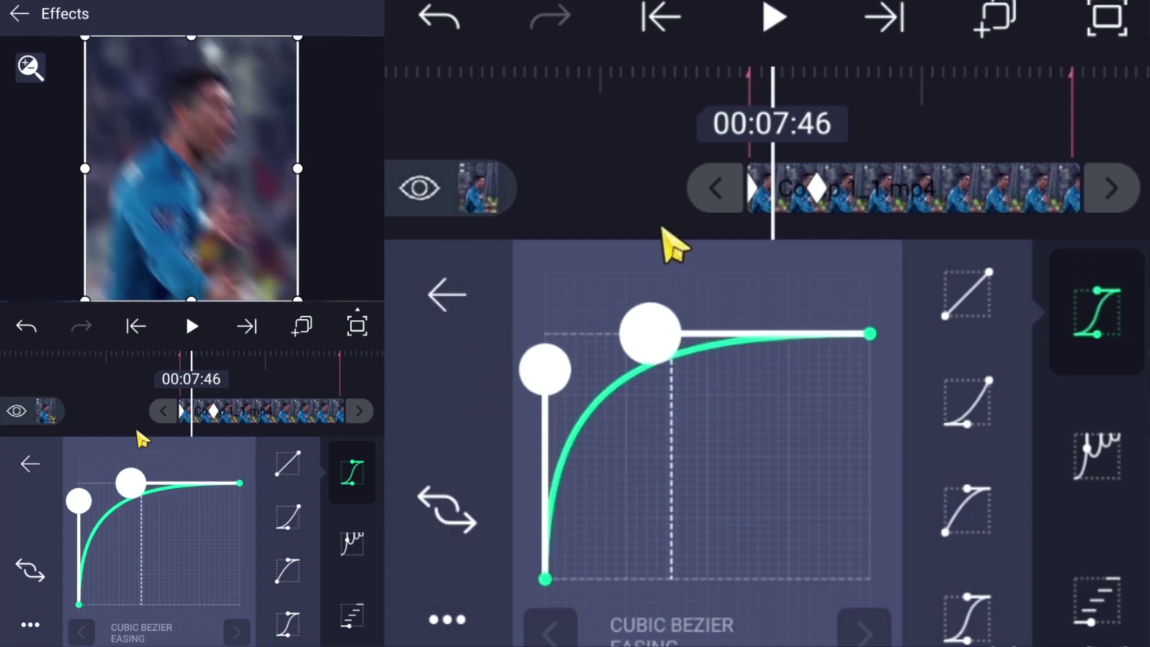
pyautogui.moveTo(646, 327); pyautogui.dragTo(676, 323)
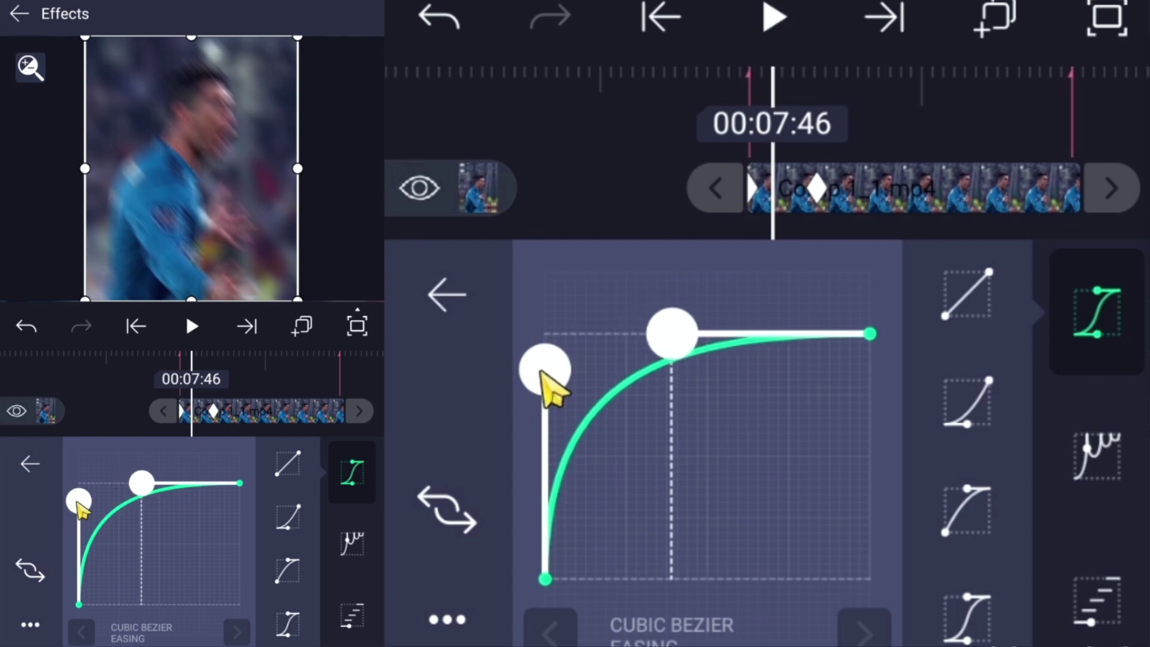
pyautogui.moveTo(541, 371); pyautogui.dragTo(535, 361)
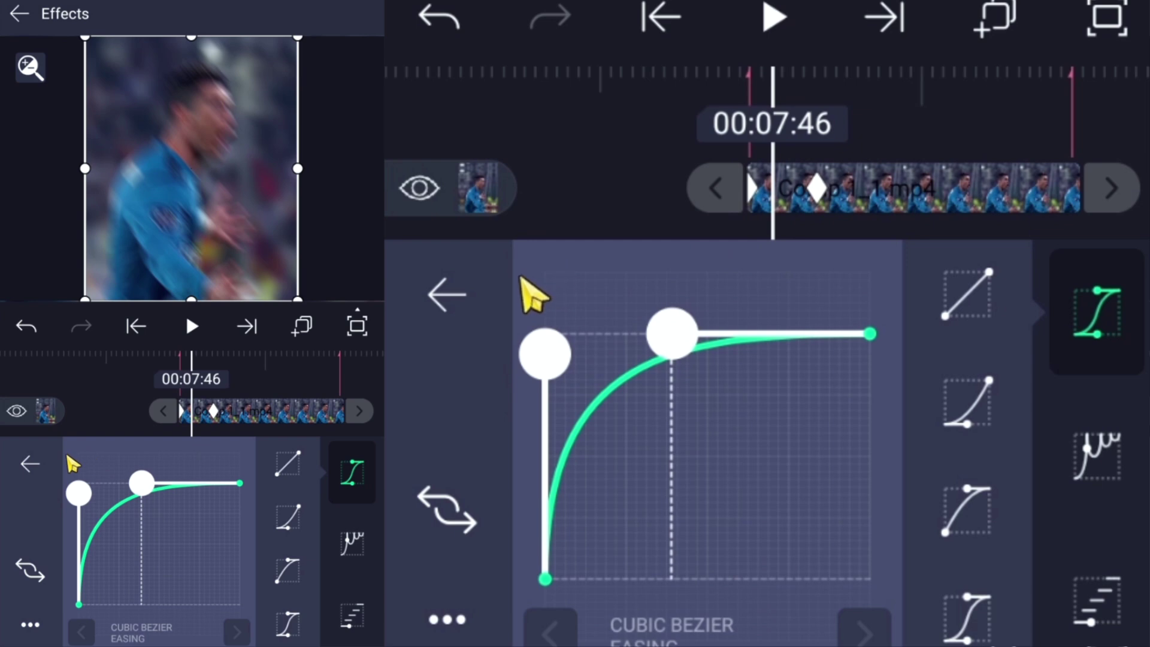
pyautogui.click(456, 293)
# Give the Evolution keyframes a matching sharp-start ease-out curve and preview it.
pyautogui.click(599, 526)
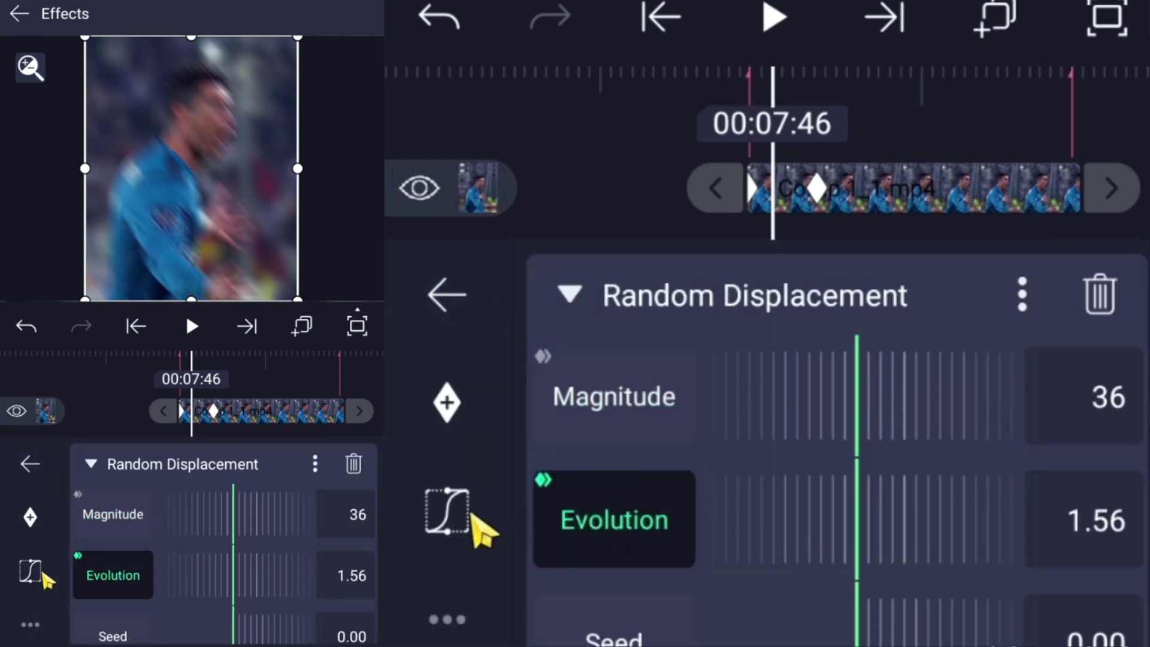
pyautogui.click(473, 522)
pyautogui.moveTo(646, 526); pyautogui.dragTo(545, 451)
pyautogui.moveTo(480, 466); pyautogui.dragTo(470, 444)
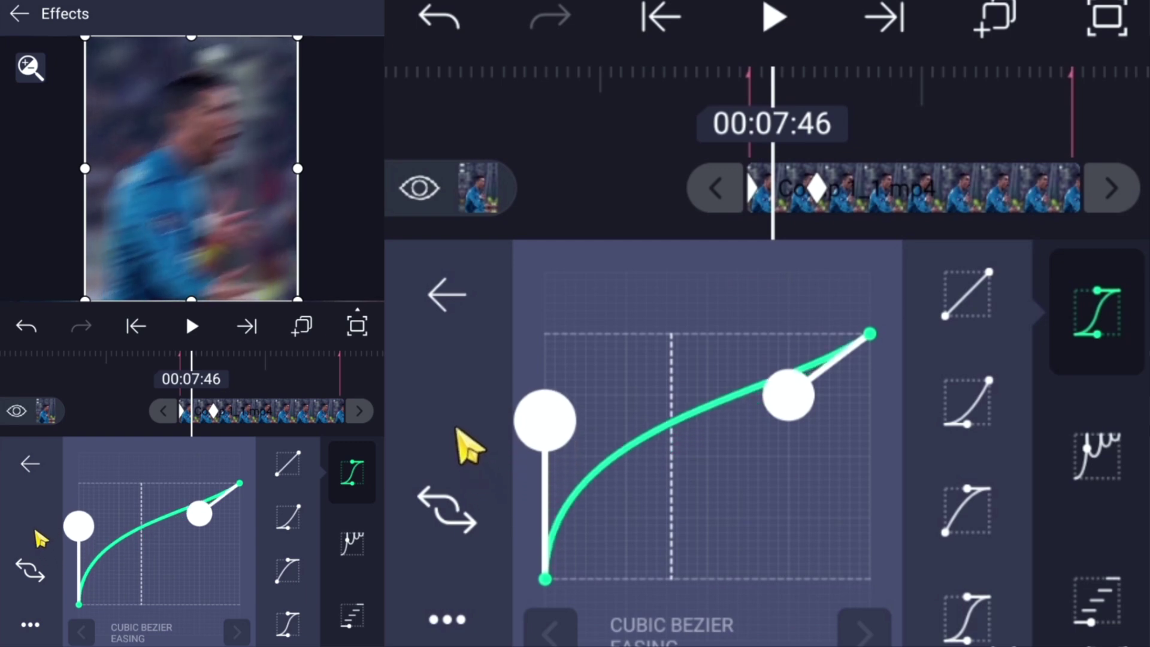
pyautogui.moveTo(791, 429); pyautogui.dragTo(639, 223)
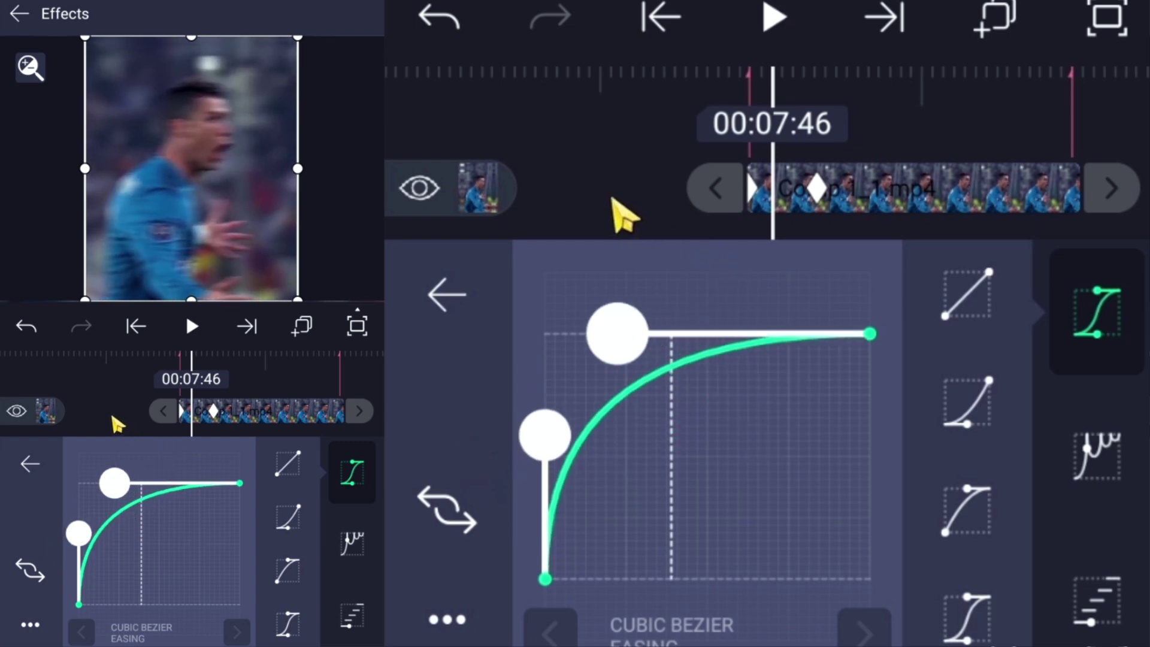
pyautogui.moveTo(943, 175); pyautogui.dragTo(912, 179)
pyautogui.click(466, 294)
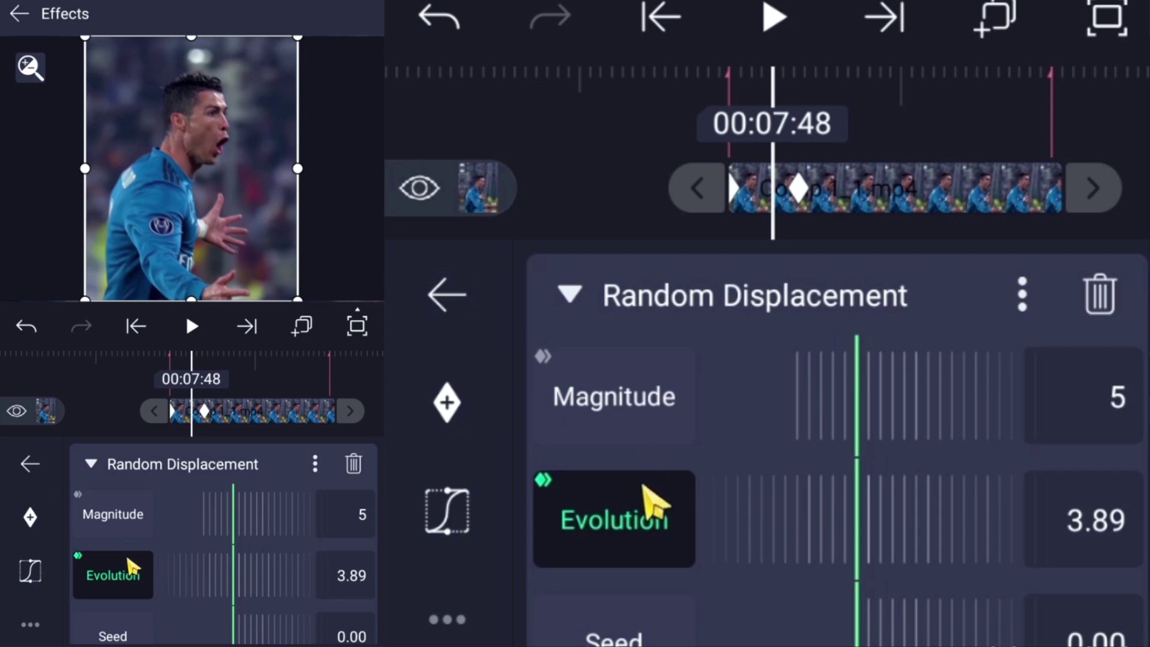
# Play back and scrub the eased shake from 00:07:44, then collapse Random Displacement.
pyautogui.click(663, 27)
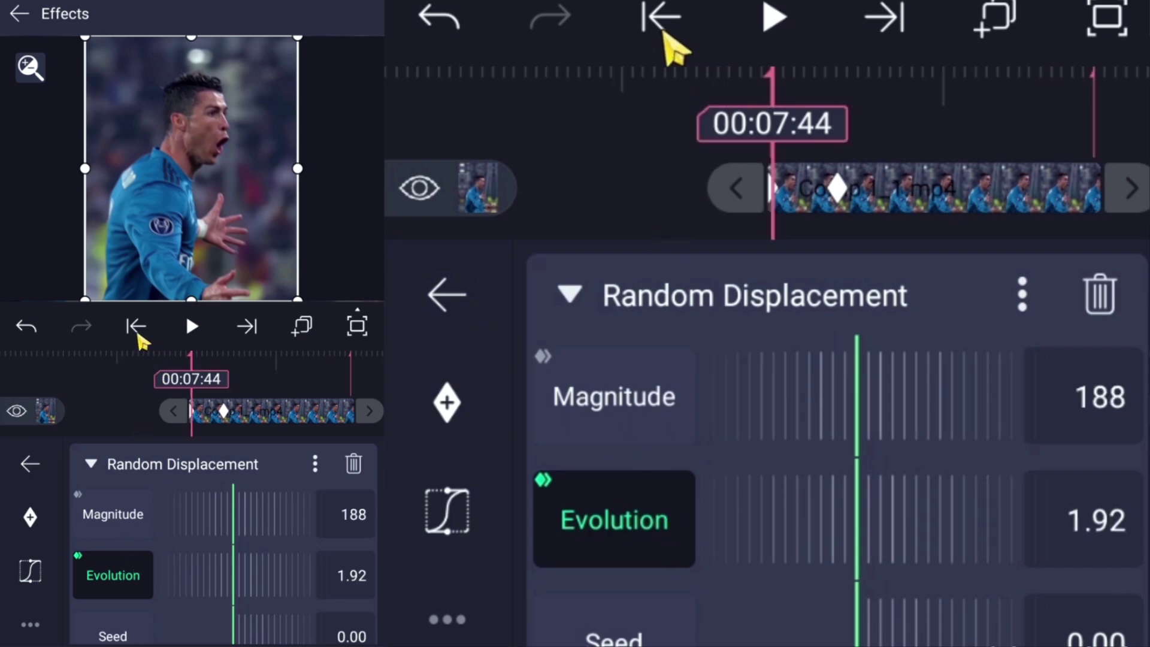
pyautogui.moveTo(770, 181); pyautogui.dragTo(716, 191)
pyautogui.moveTo(924, 140)
pyautogui.mouseDown()
pyautogui.moveTo(861, 140)
pyautogui.moveTo(868, 154)
pyautogui.moveTo(932, 154)
pyautogui.mouseUp()
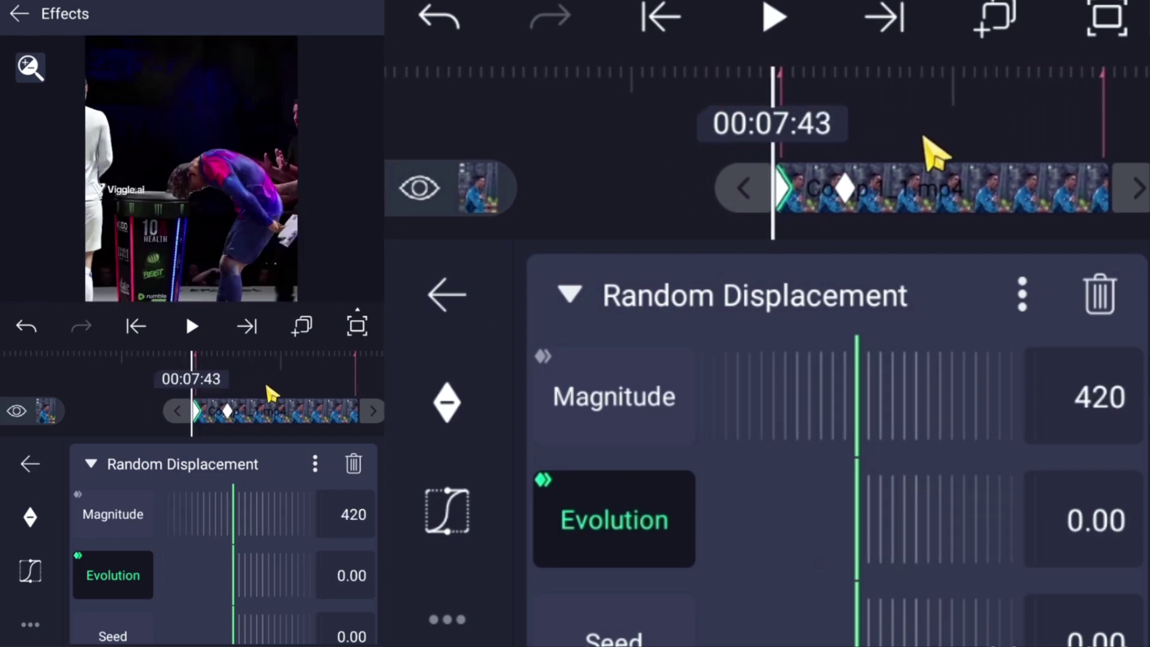
pyautogui.click(766, 27)
pyautogui.click(766, 27)
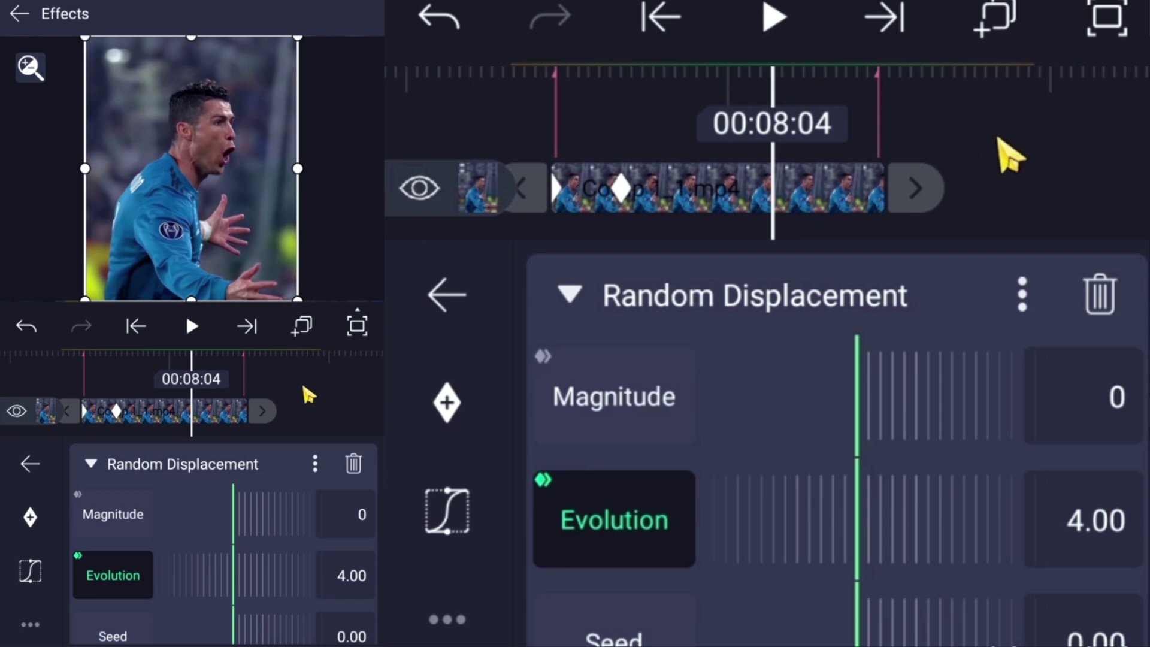
pyautogui.moveTo(997, 138); pyautogui.dragTo(1136, 135)
pyautogui.moveTo(881, 128); pyautogui.dragTo(889, 157)
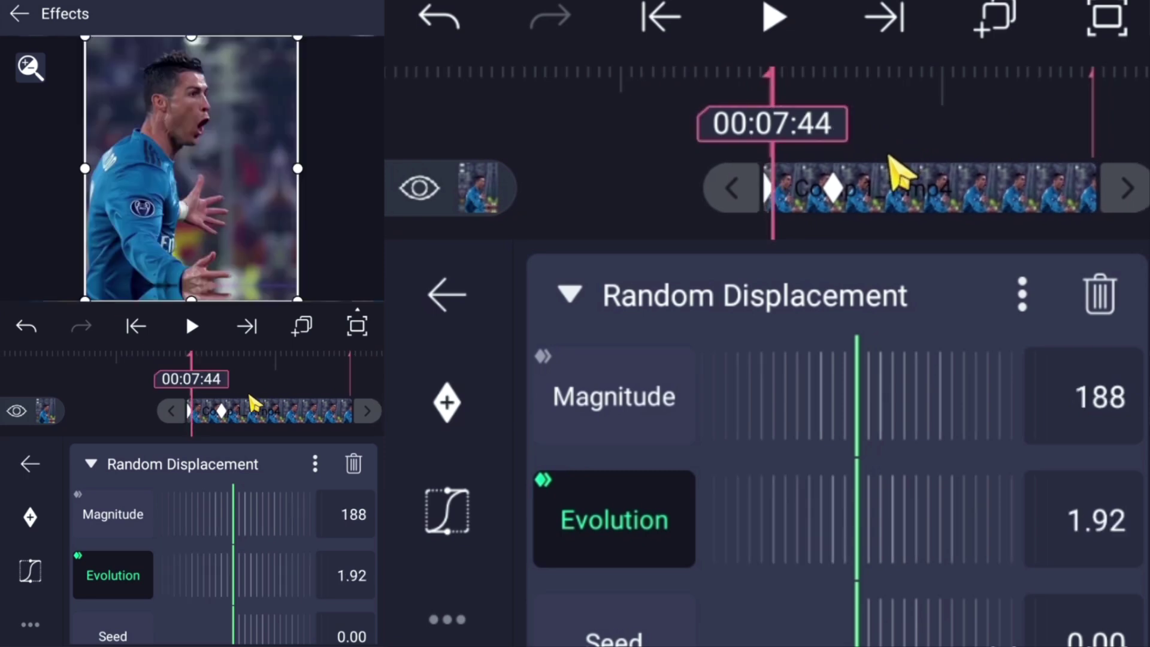
pyautogui.click(446, 295)
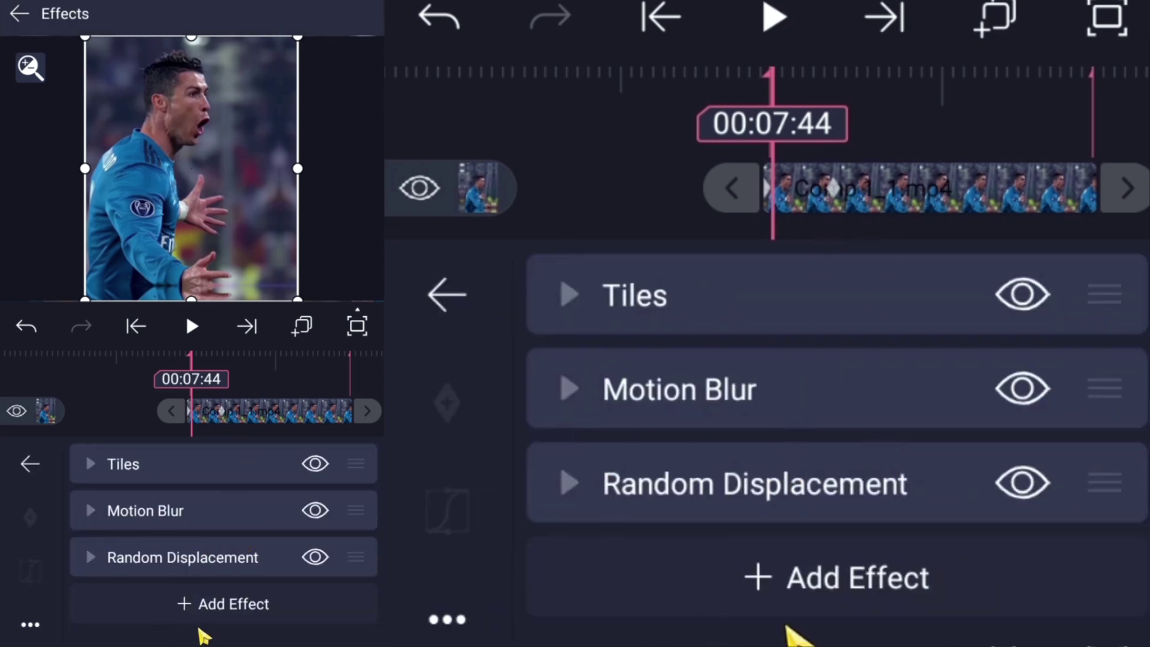
# Add a Color & Light > Exposure / Gamma effect with standard settings and expand it.
pyautogui.click(784, 602)
pyautogui.click(673, 355)
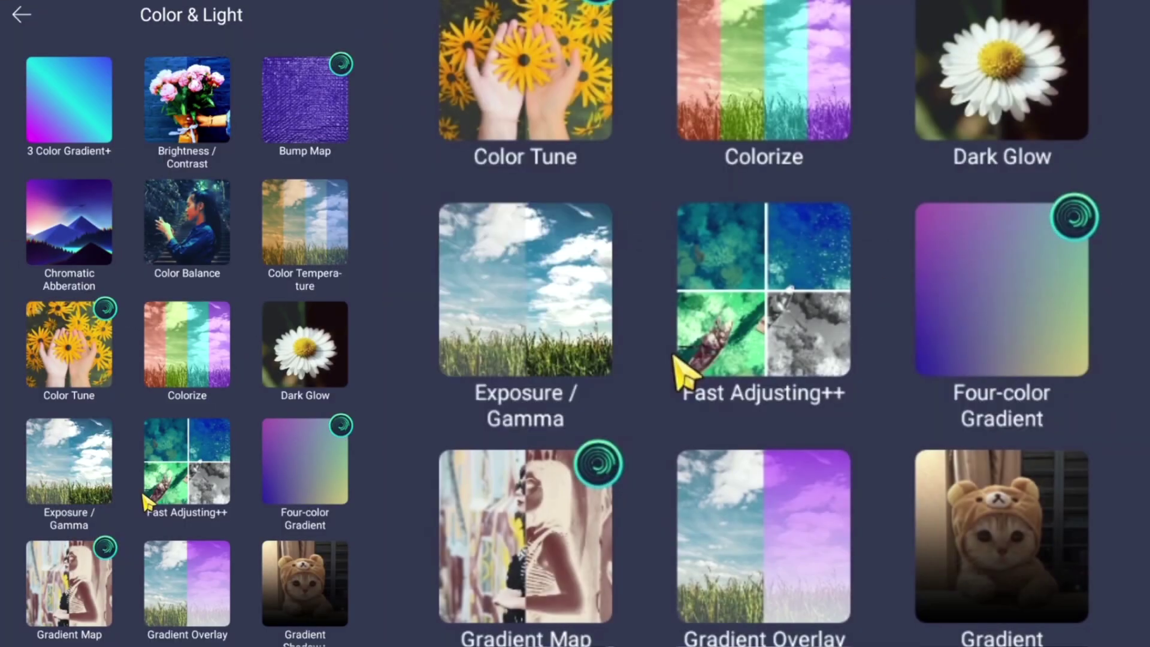
pyautogui.click(586, 352)
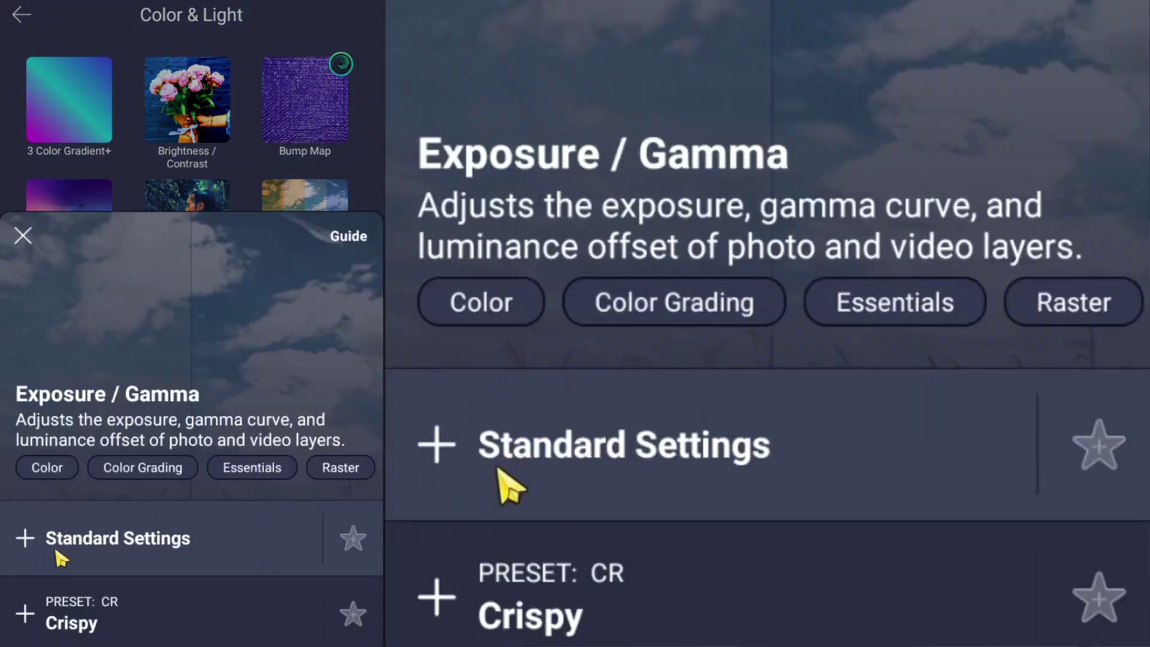
pyautogui.click(651, 479)
pyautogui.click(677, 576)
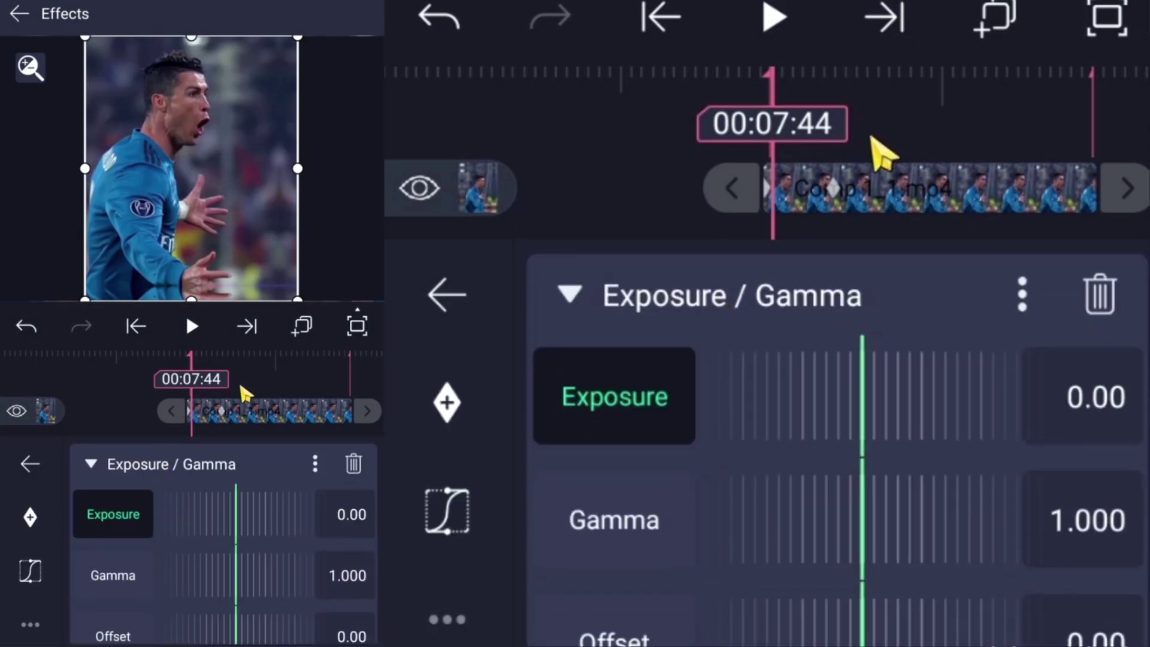
# Keyframe Exposure at 0.50 at 07:45 and 0.00 at 07:49, then preview the flash.
pyautogui.moveTo(924, 160)
pyautogui.mouseDown()
pyautogui.moveTo(950, 180)
pyautogui.moveTo(938, 183)
pyautogui.mouseUp()
pyautogui.click(448, 414)
pyautogui.click(461, 402)
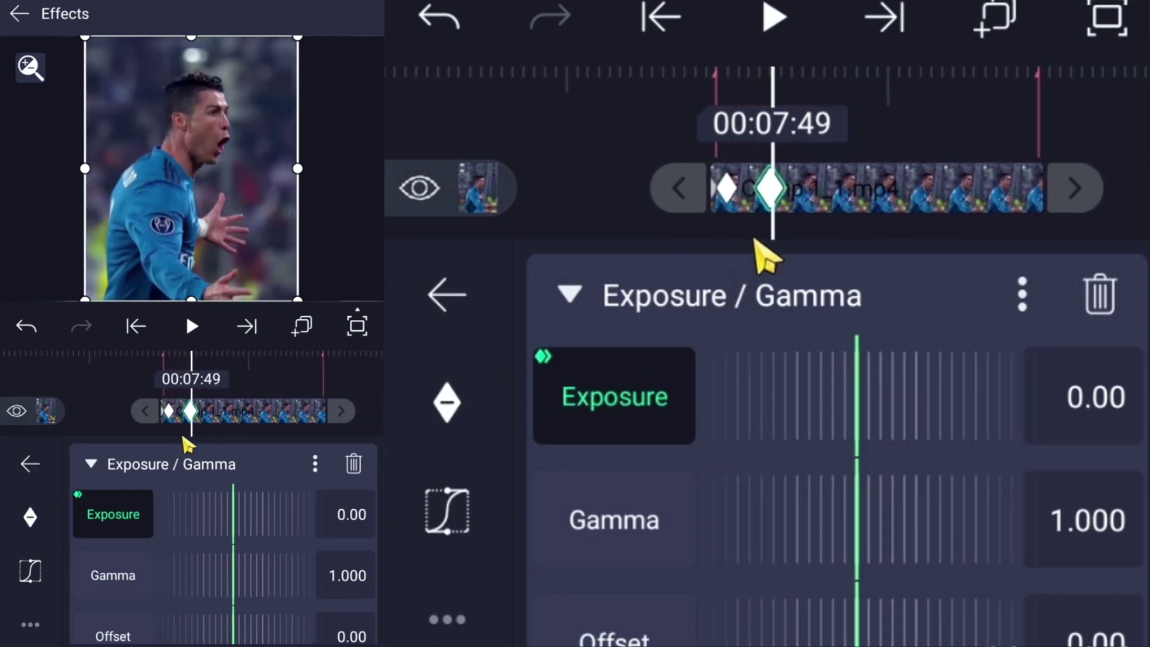
pyautogui.click(650, 5)
pyautogui.moveTo(907, 351); pyautogui.dragTo(553, 394)
pyautogui.moveTo(976, 406); pyautogui.dragTo(732, 411)
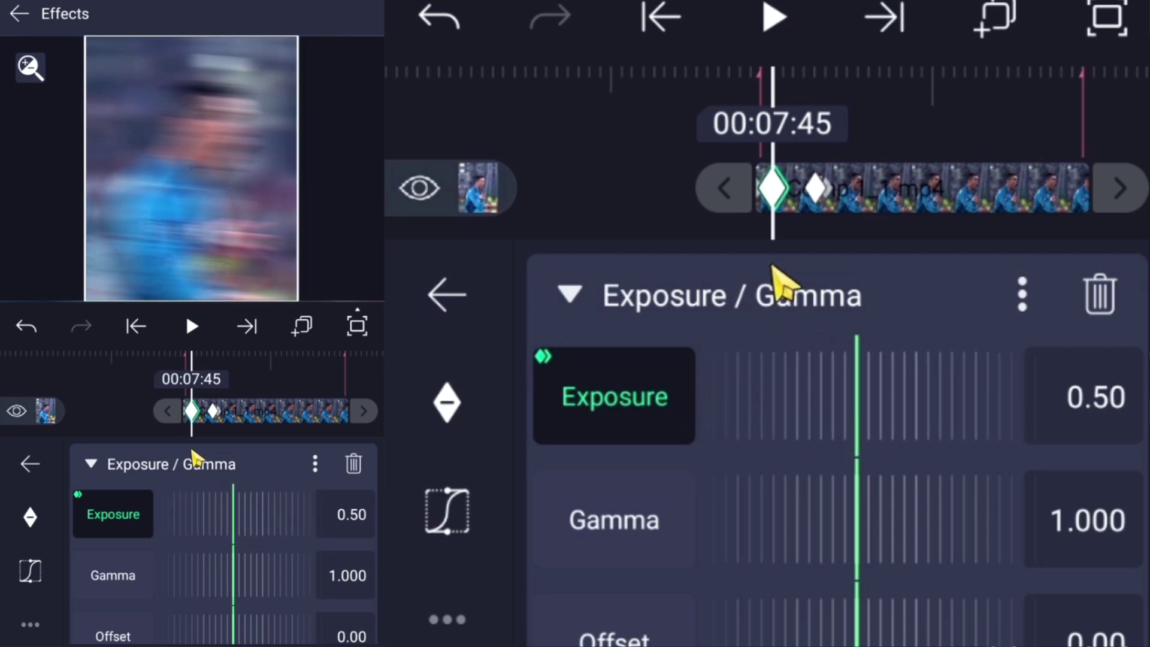
pyautogui.moveTo(774, 189); pyautogui.dragTo(833, 204)
pyautogui.moveTo(914, 175)
pyautogui.mouseDown()
pyautogui.moveTo(887, 173)
pyautogui.moveTo(961, 172)
pyautogui.moveTo(928, 177)
pyautogui.mouseUp()
# Give the Exposure keyframes an ease-out Bezier curve, preview, and collapse the effect.
pyautogui.click(456, 493)
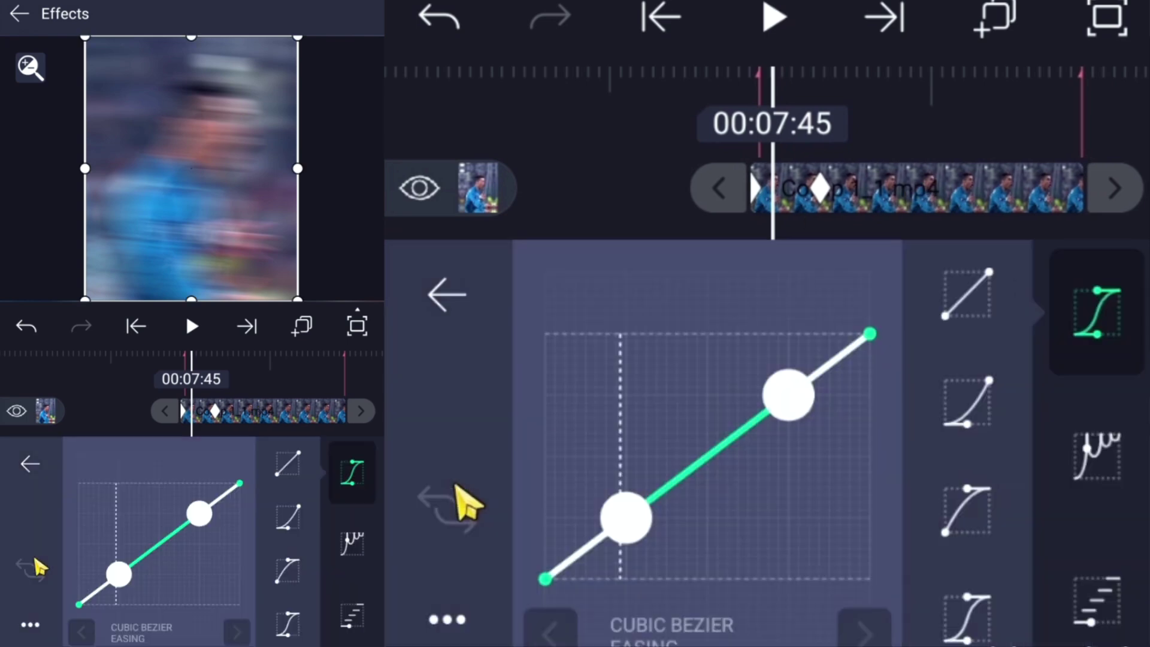
pyautogui.moveTo(611, 507); pyautogui.dragTo(531, 480)
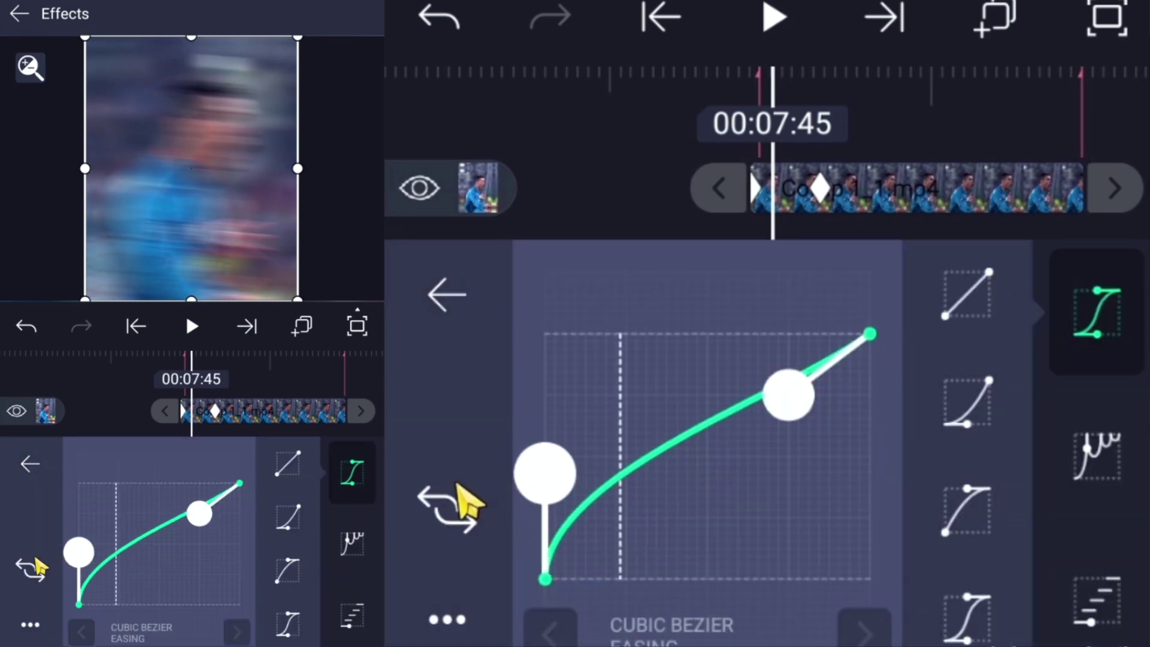
pyautogui.moveTo(793, 404); pyautogui.dragTo(701, 191)
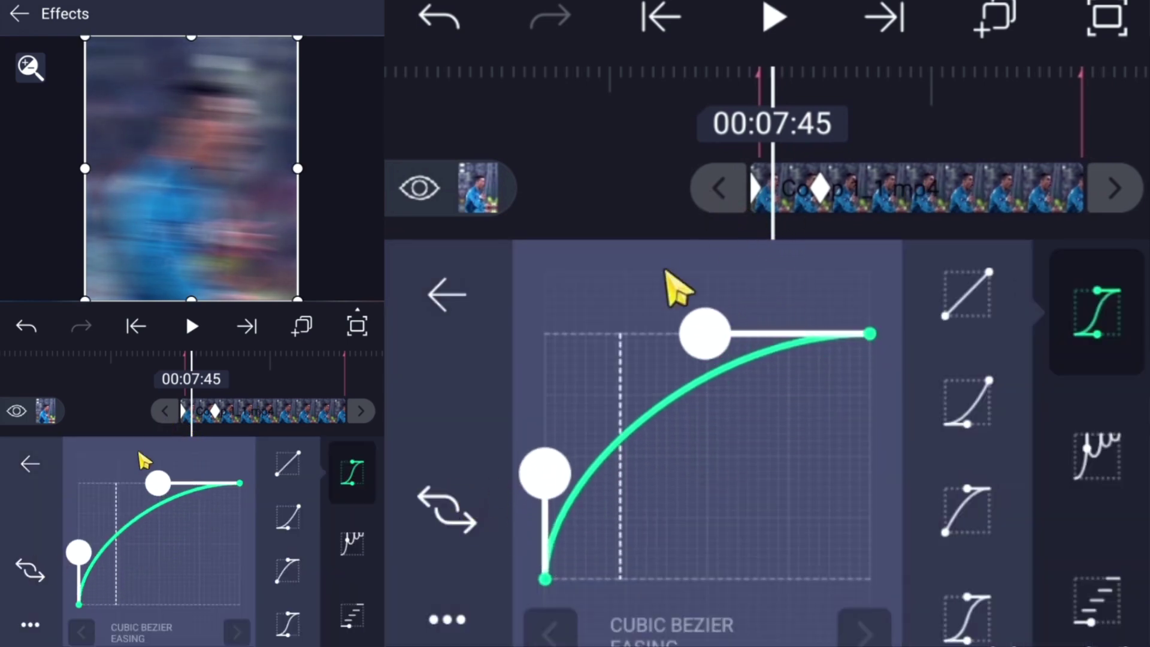
pyautogui.moveTo(982, 143); pyautogui.dragTo(947, 157)
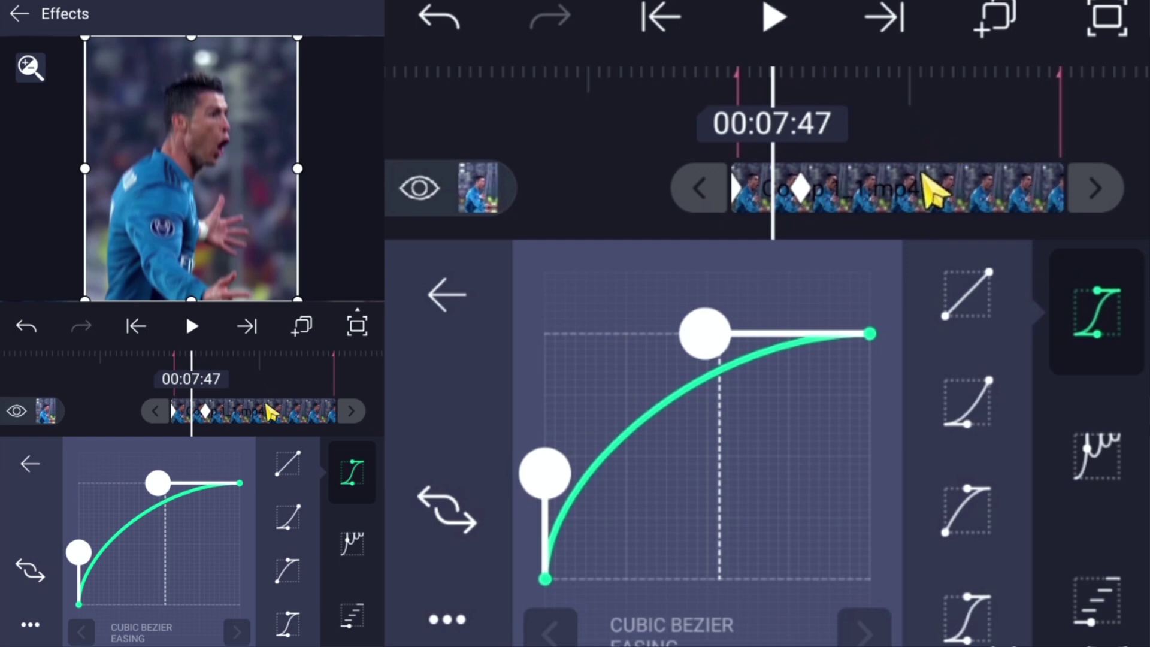
pyautogui.click(460, 295)
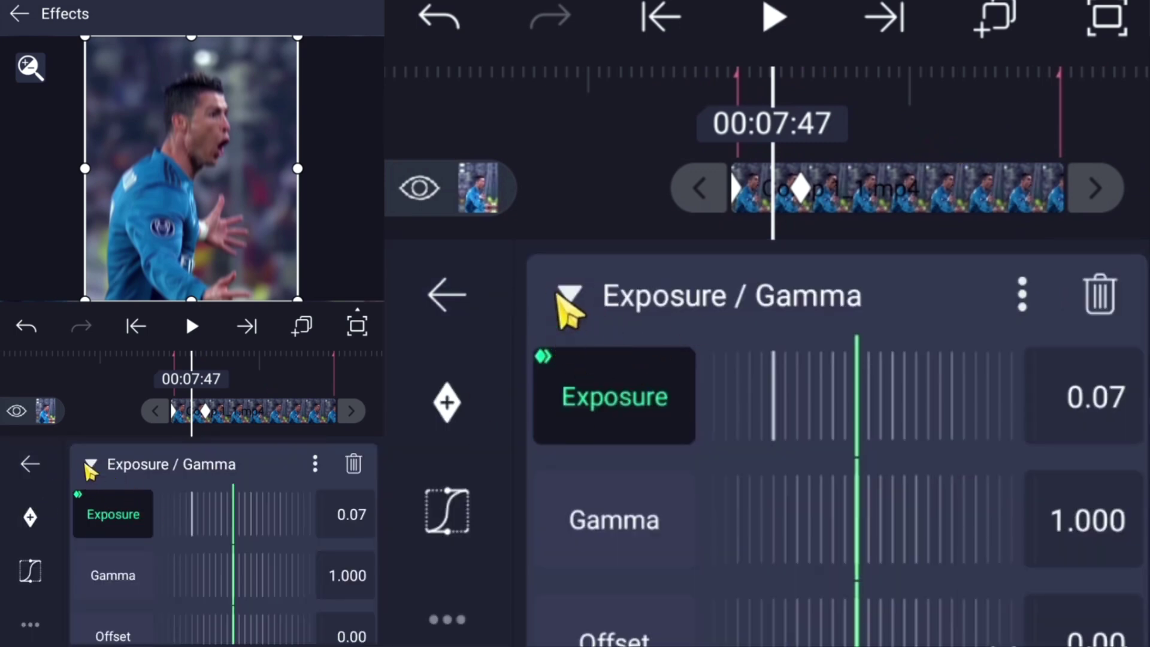
pyautogui.click(568, 305)
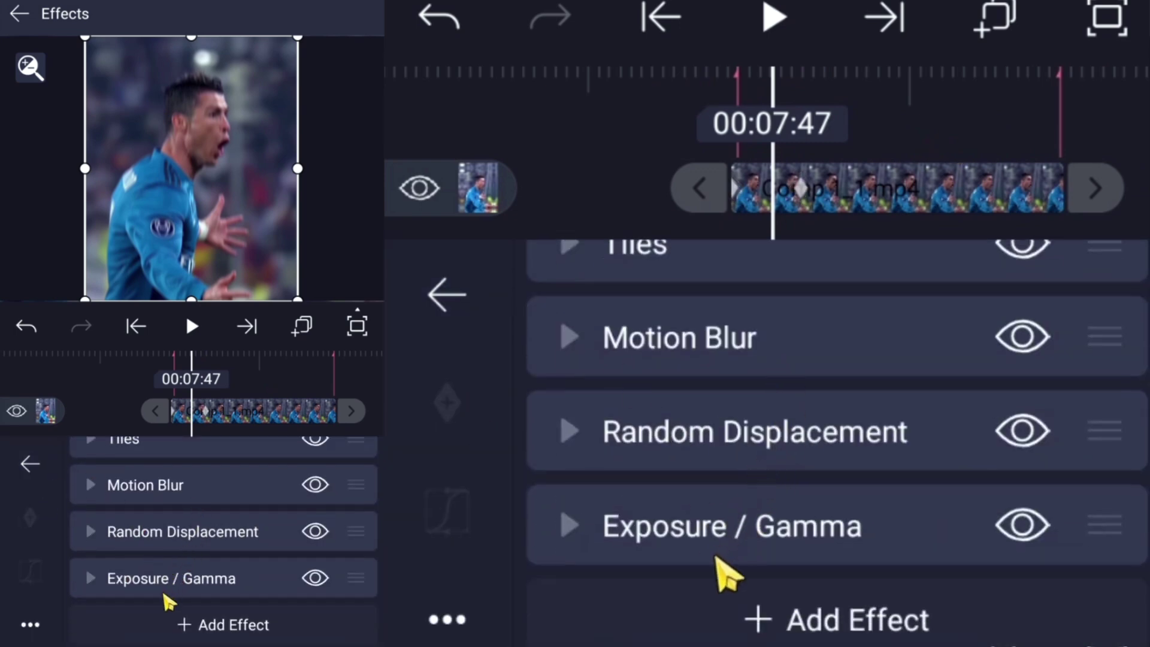
# Add Move/Transform > Oscillate with standard settings (45° angle, 2.00 Hz) and expand it.
pyautogui.click(704, 619)
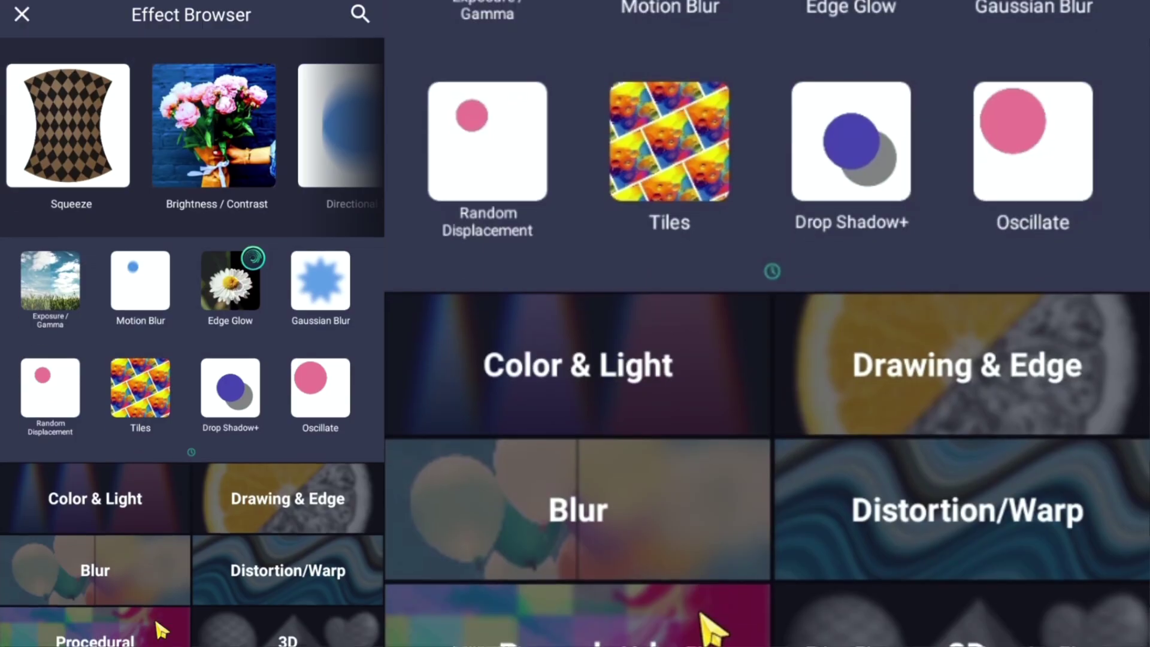
pyautogui.scroll(-3, 120, 538)
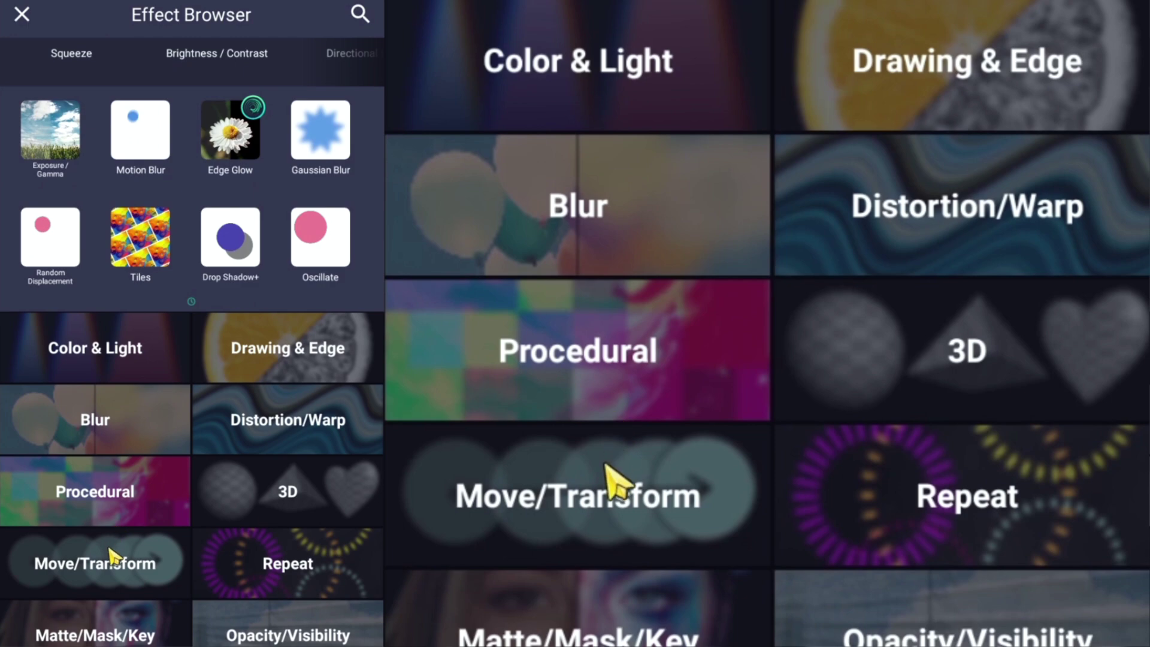
pyautogui.click(111, 546)
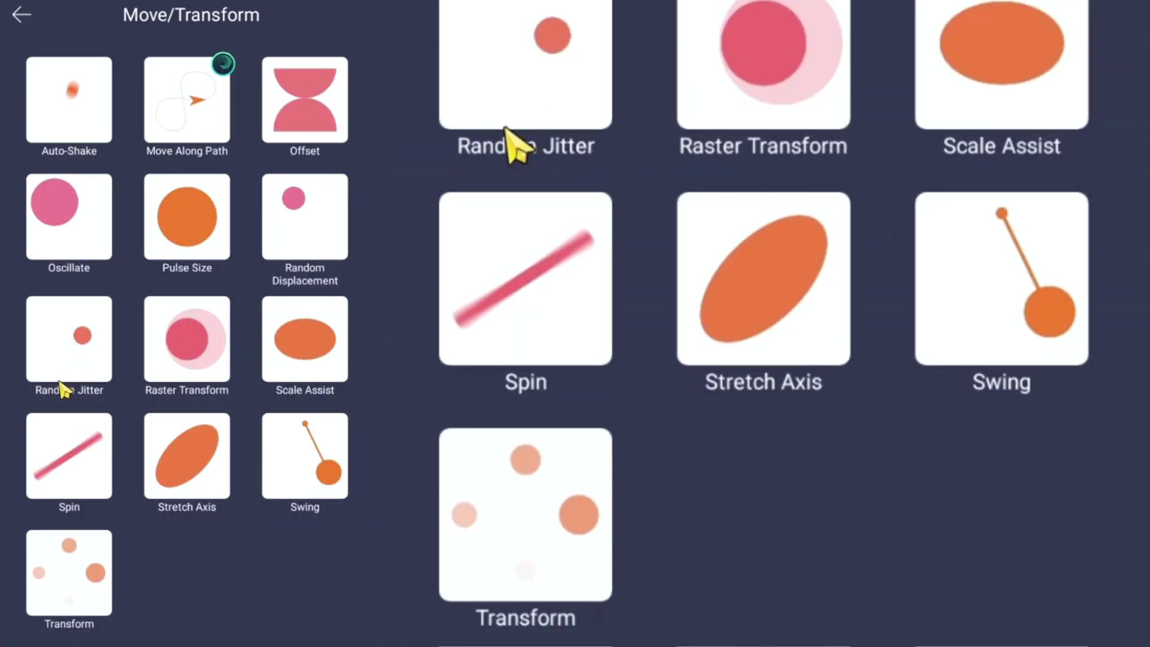
pyautogui.click(87, 254)
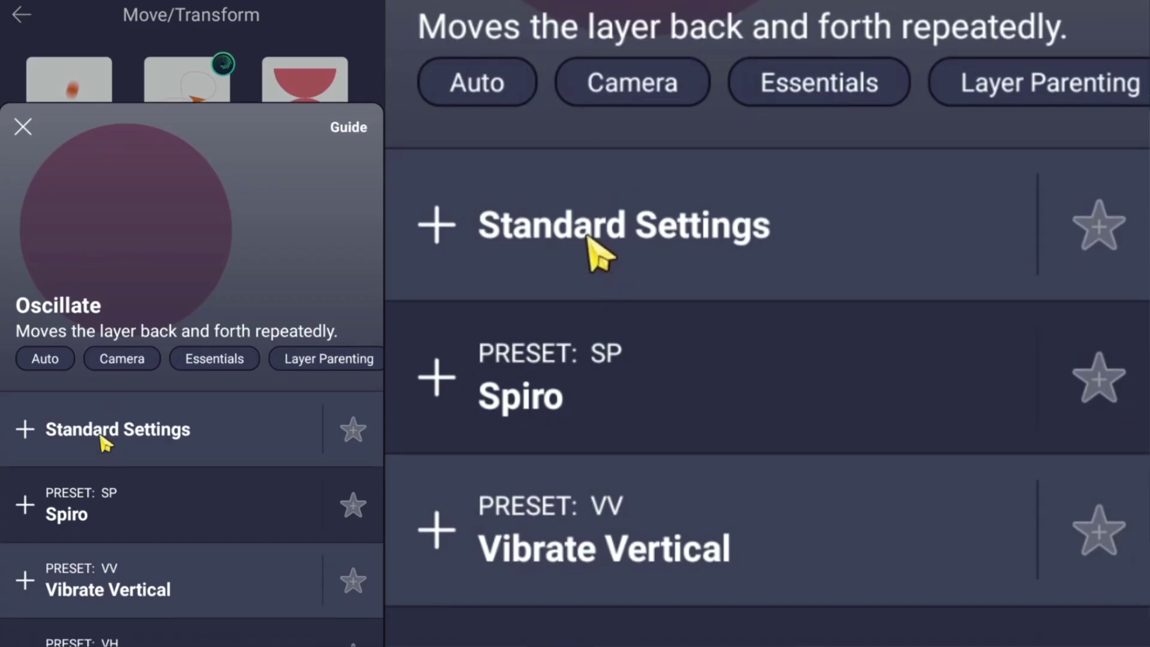
pyautogui.click(106, 444)
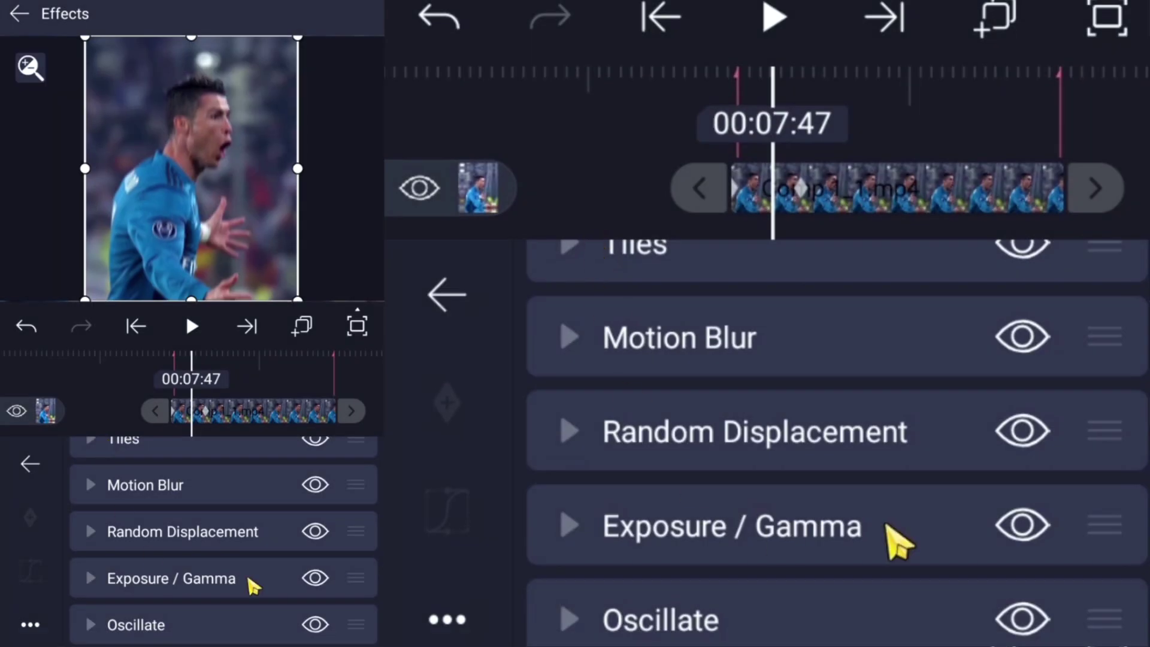
pyautogui.click(146, 618)
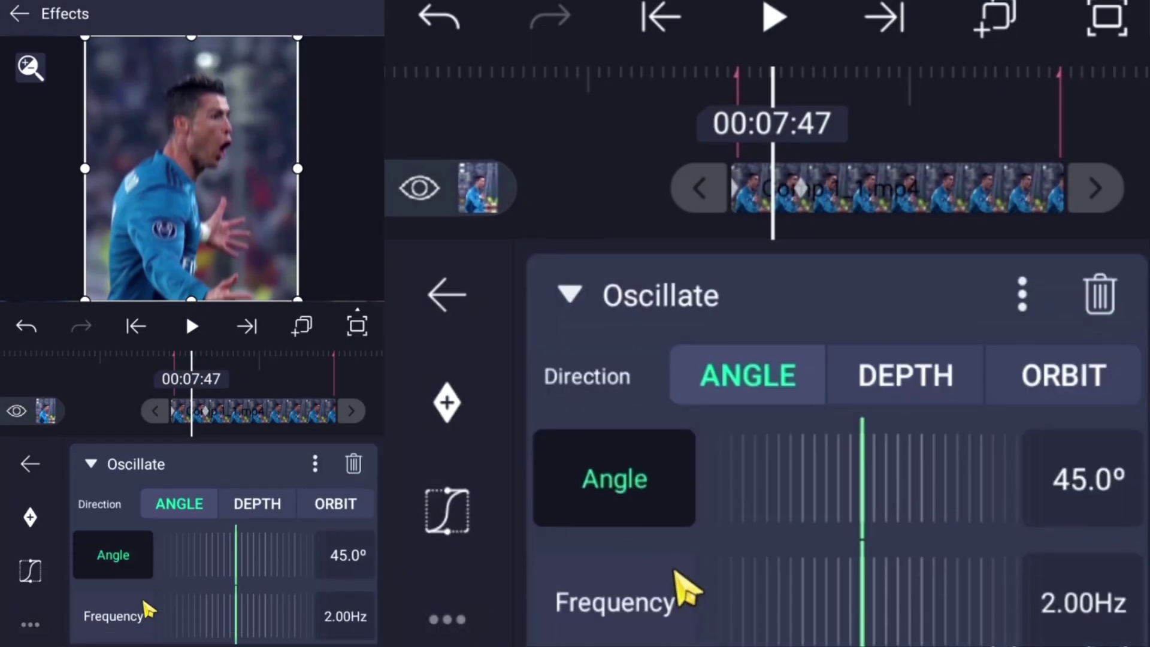
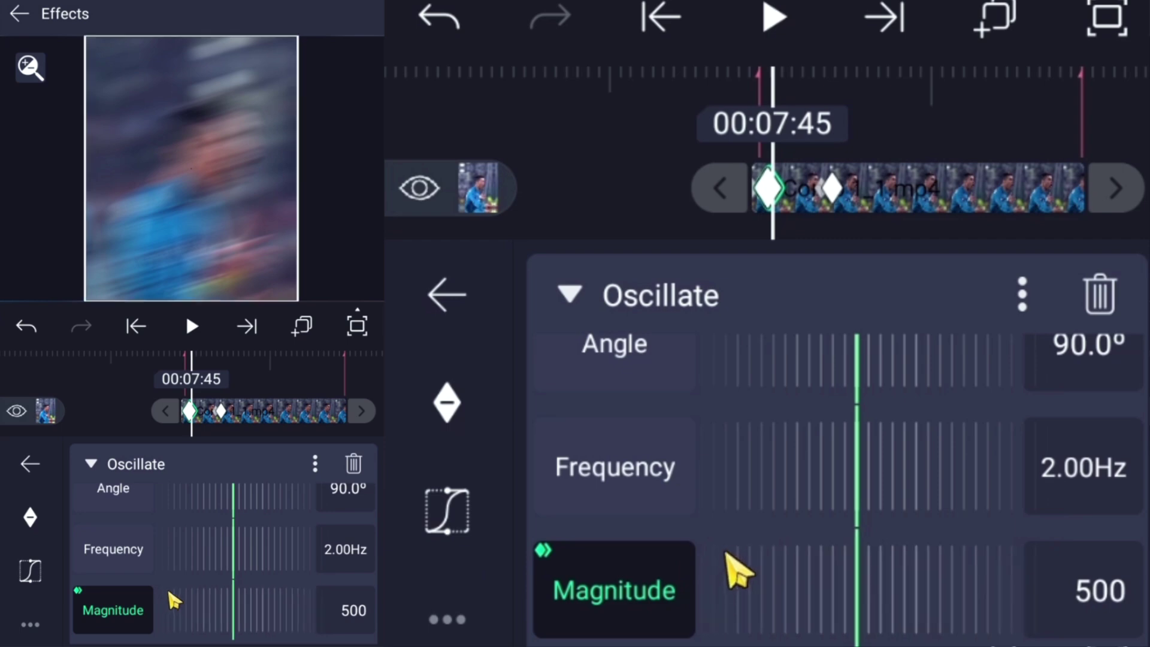
# Give the Oscillate Magnitude keyframes (500 to 15) a steep ease-out Bezier curve and preview the shake.
pyautogui.moveTo(190, 418); pyautogui.dragTo(257, 413)
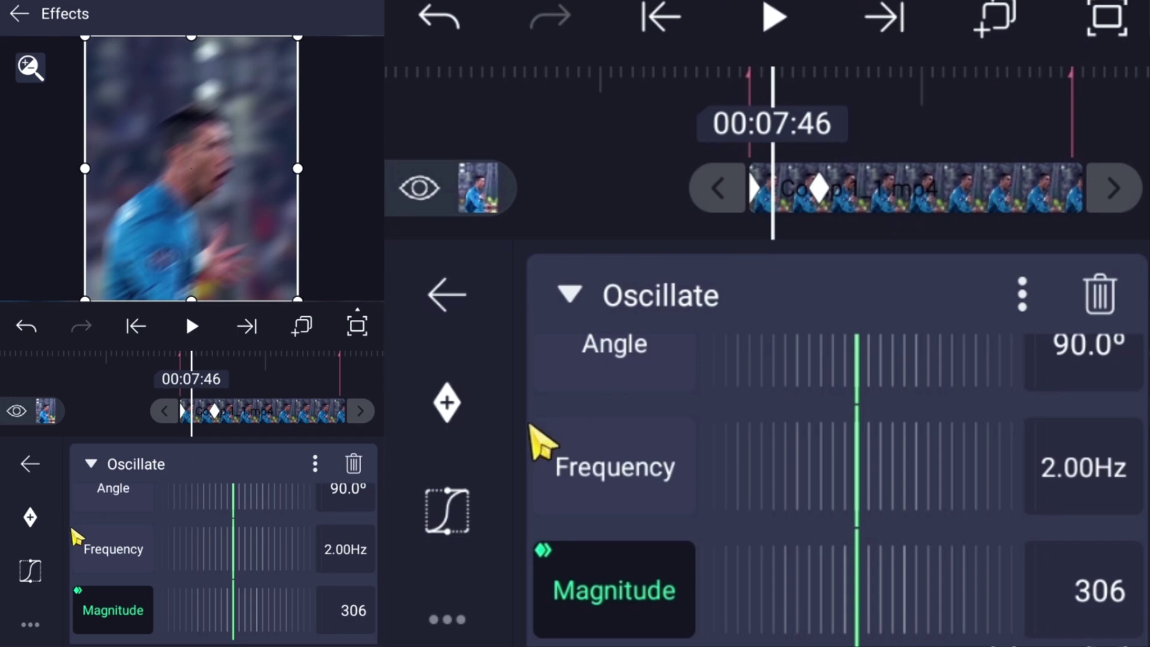
pyautogui.click(33, 566)
pyautogui.moveTo(626, 518); pyautogui.dragTo(416, 416)
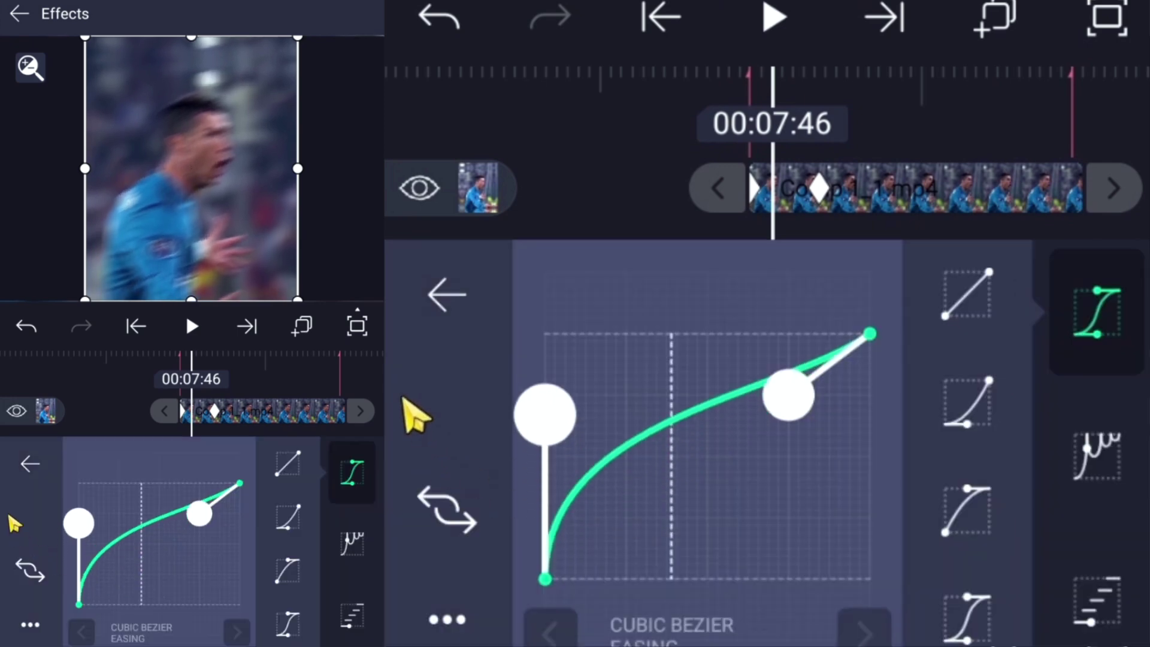
pyautogui.moveTo(806, 404); pyautogui.dragTo(708, 237)
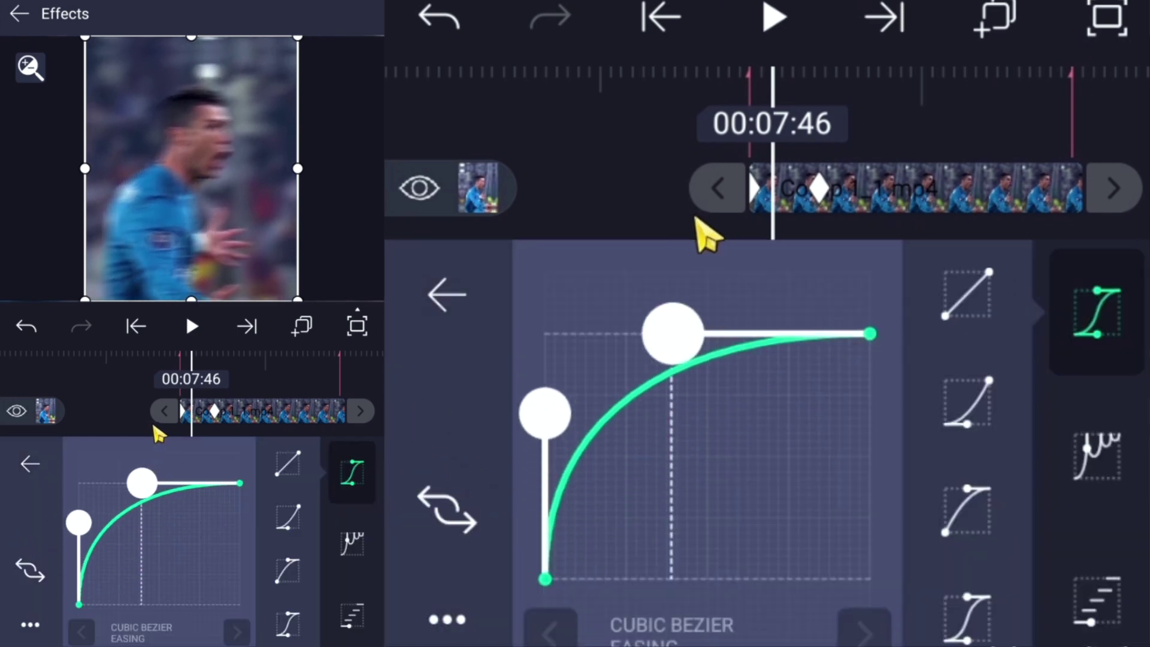
pyautogui.moveTo(878, 147)
pyautogui.mouseDown()
pyautogui.moveTo(925, 141)
pyautogui.moveTo(851, 144)
pyautogui.moveTo(924, 142)
pyautogui.moveTo(893, 142)
pyautogui.mouseUp()
pyautogui.click(475, 300)
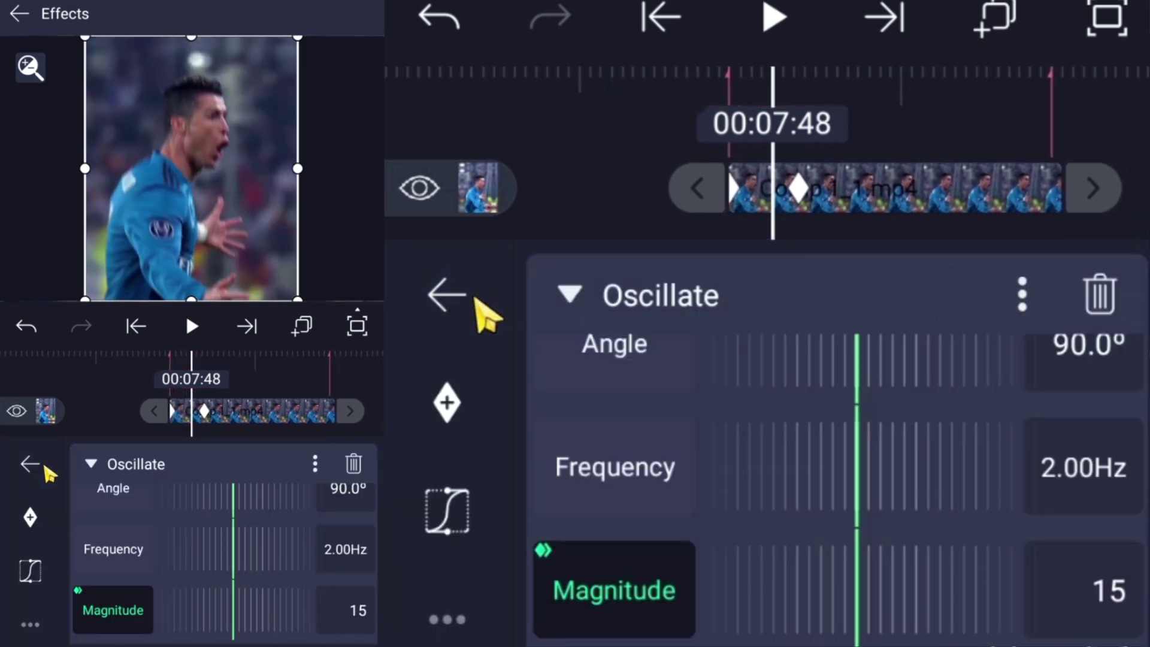
# Set the Oscillate Phase to 0.70 and preview the shake from 00:07:45.
pyautogui.click(576, 292)
pyautogui.click(693, 616)
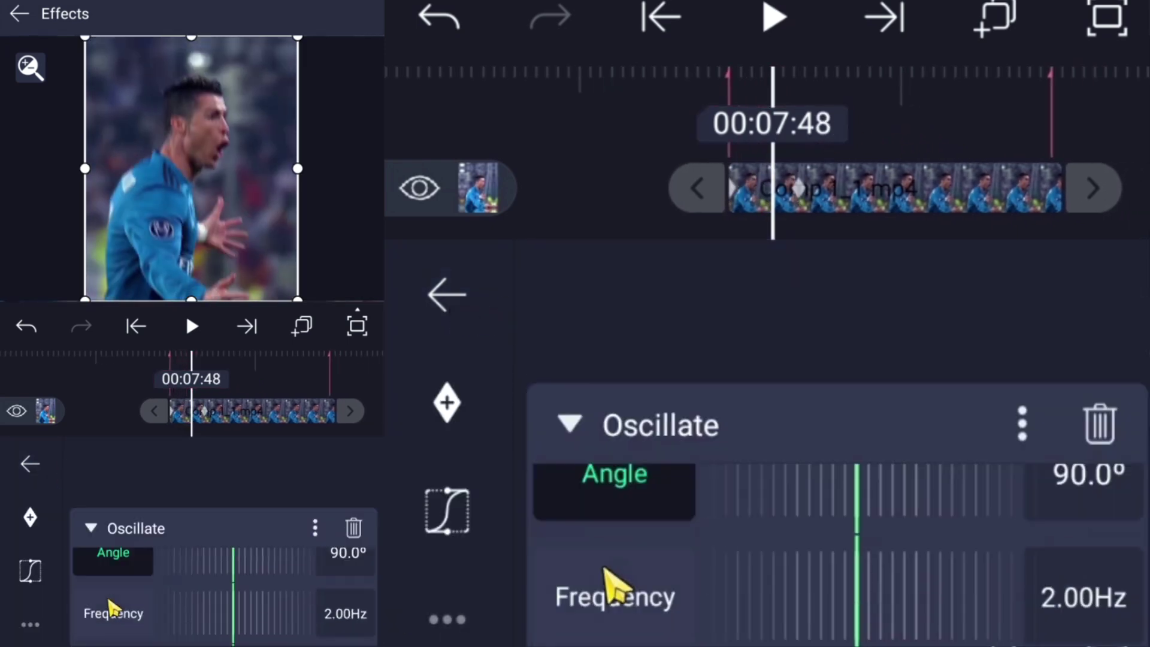
pyautogui.moveTo(609, 586); pyautogui.dragTo(615, 282)
pyautogui.moveTo(917, 596); pyautogui.dragTo(677, 585)
pyautogui.moveTo(892, 204); pyautogui.dragTo(956, 210)
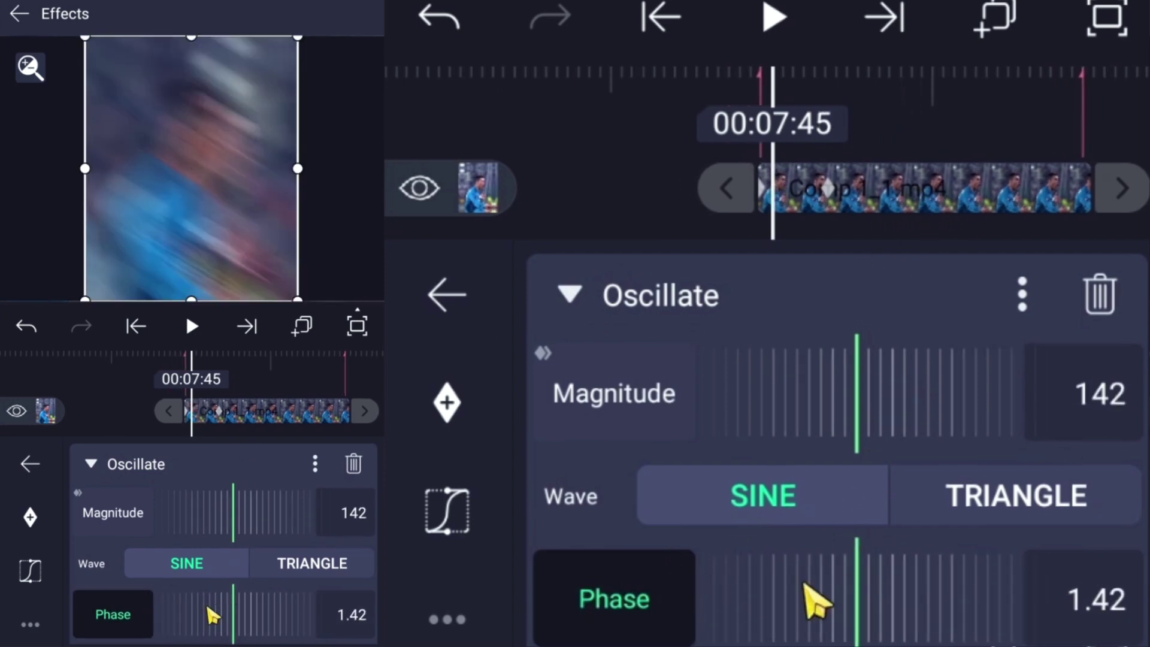
pyautogui.moveTo(804, 599); pyautogui.dragTo(1132, 590)
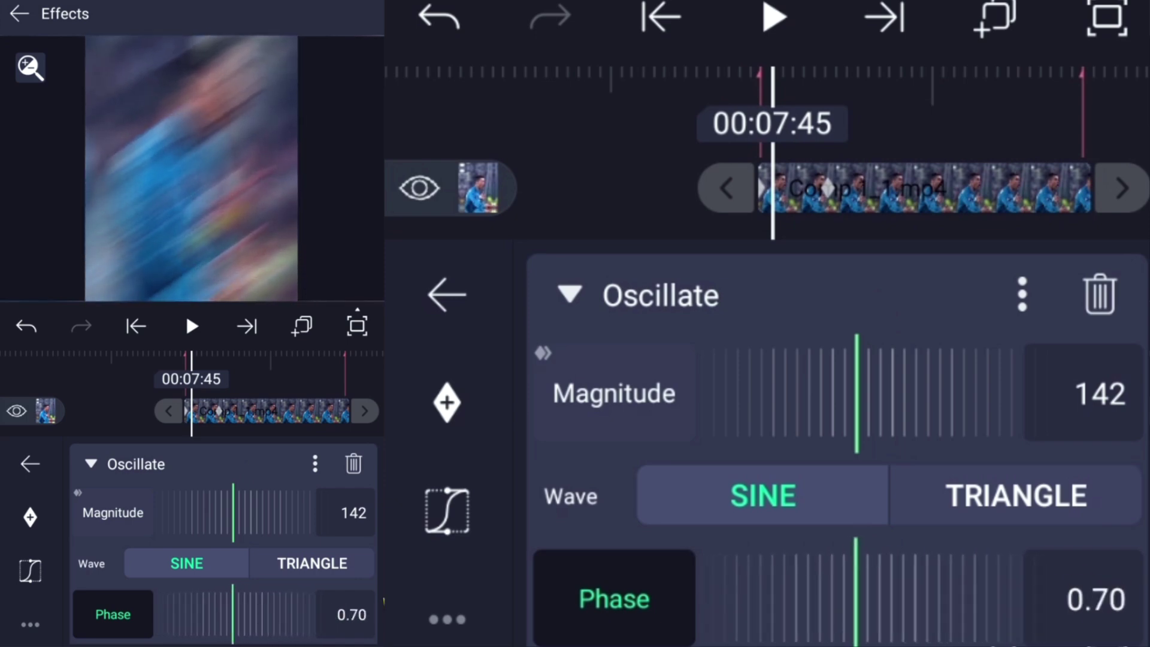
pyautogui.moveTo(908, 188); pyautogui.dragTo(881, 197)
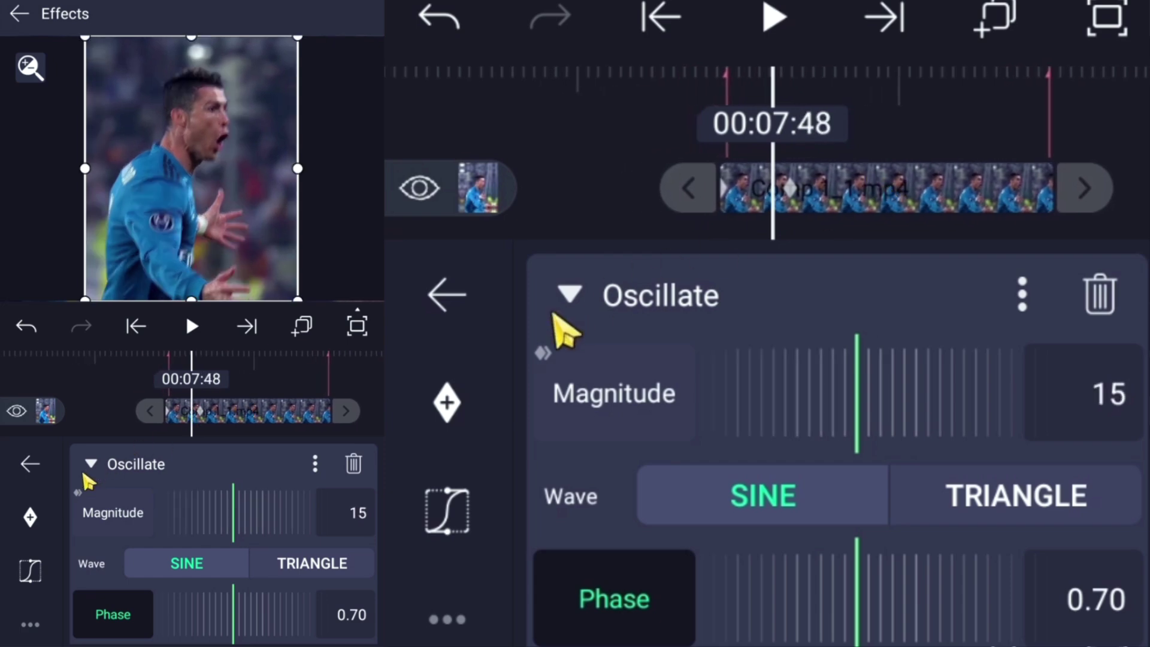
# Duplicate the Oscillate effect and preview the doubled shake on the clip.
pyautogui.click(566, 297)
pyautogui.click(803, 525)
pyautogui.click(608, 295)
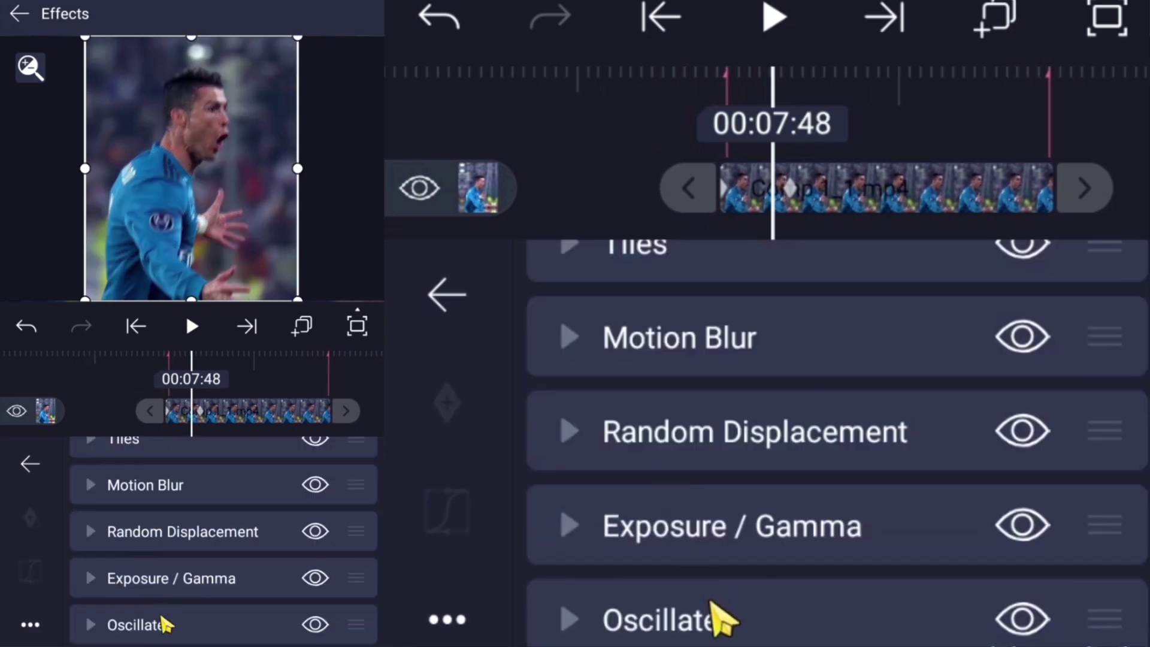
pyautogui.click(719, 616)
pyautogui.click(1022, 294)
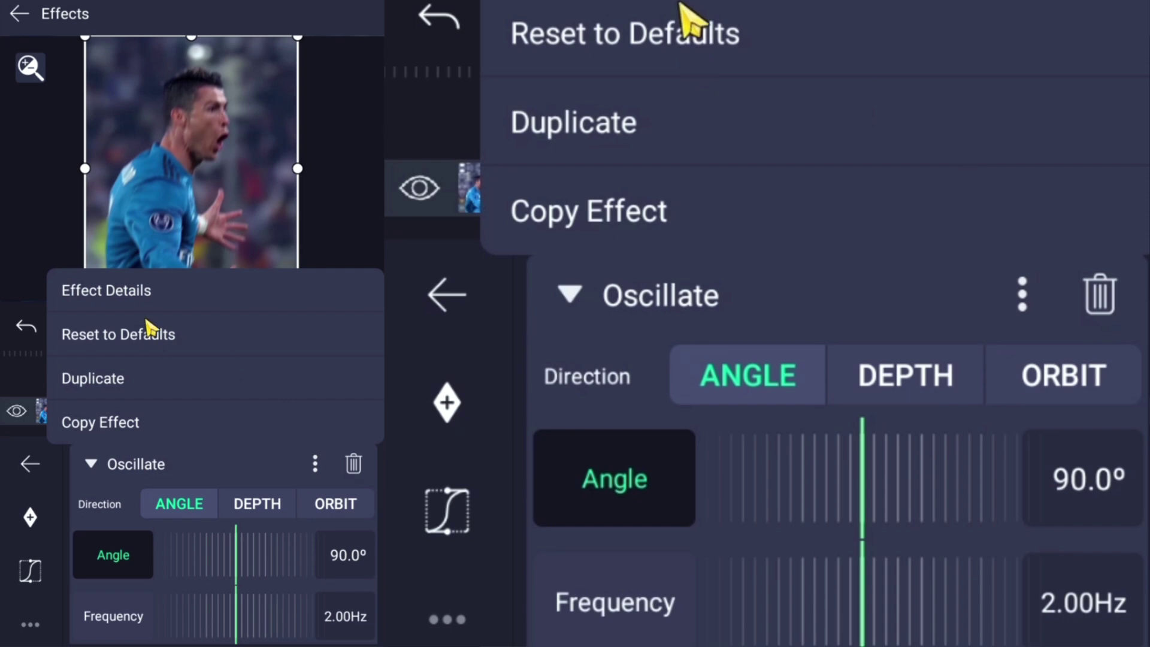
pyautogui.click(666, 122)
pyautogui.moveTo(904, 171)
pyautogui.mouseDown()
pyautogui.moveTo(945, 175)
pyautogui.moveTo(920, 159)
pyautogui.moveTo(866, 167)
pyautogui.moveTo(892, 174)
pyautogui.mouseUp()
pyautogui.moveTo(841, 528); pyautogui.dragTo(836, 341)
pyautogui.moveTo(765, 192); pyautogui.dragTo(829, 235)
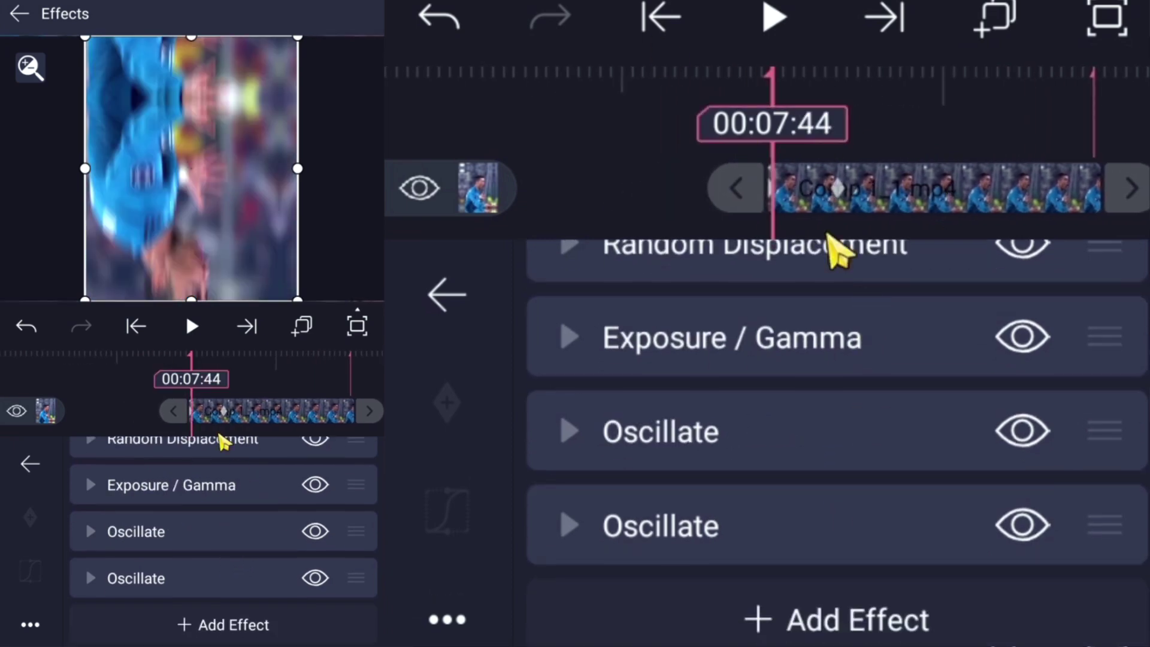
# Add Blur > Gaussian Blur with standard settings to the clip.
pyautogui.click(833, 623)
pyautogui.click(126, 555)
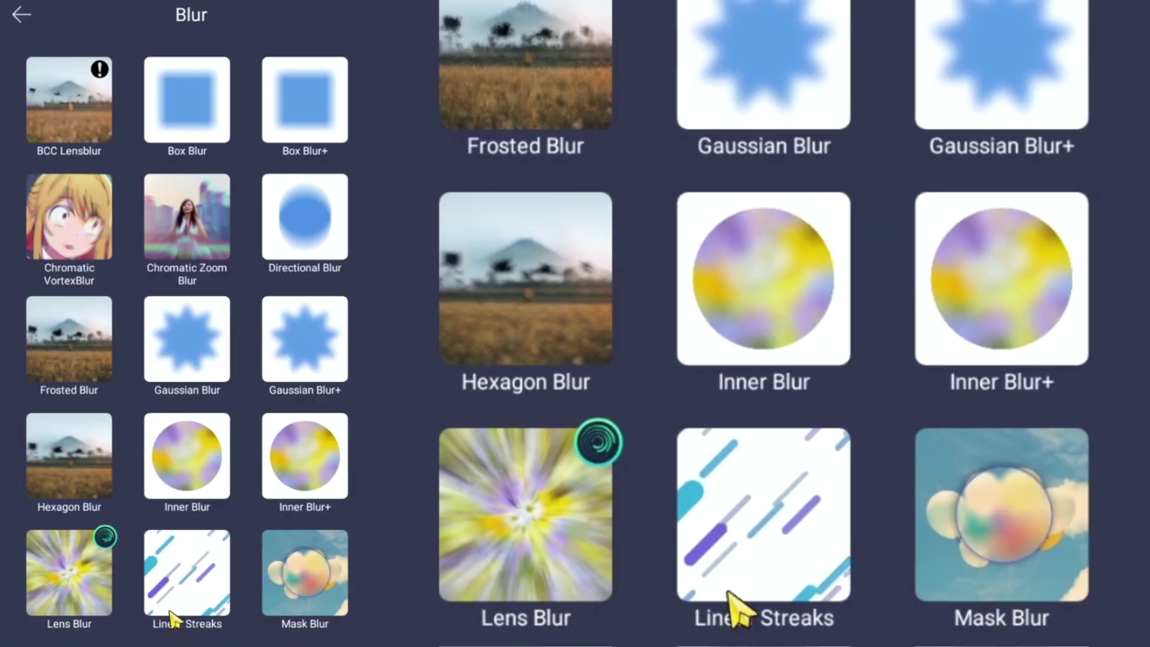
pyautogui.click(200, 376)
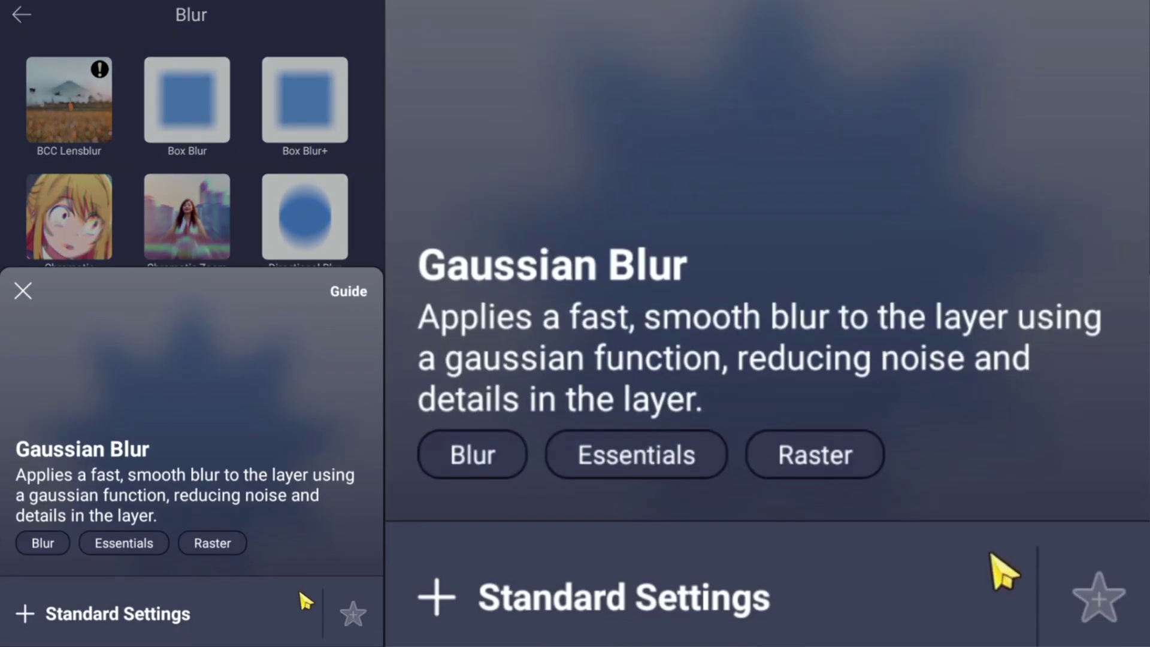
pyautogui.click(208, 599)
pyautogui.click(187, 625)
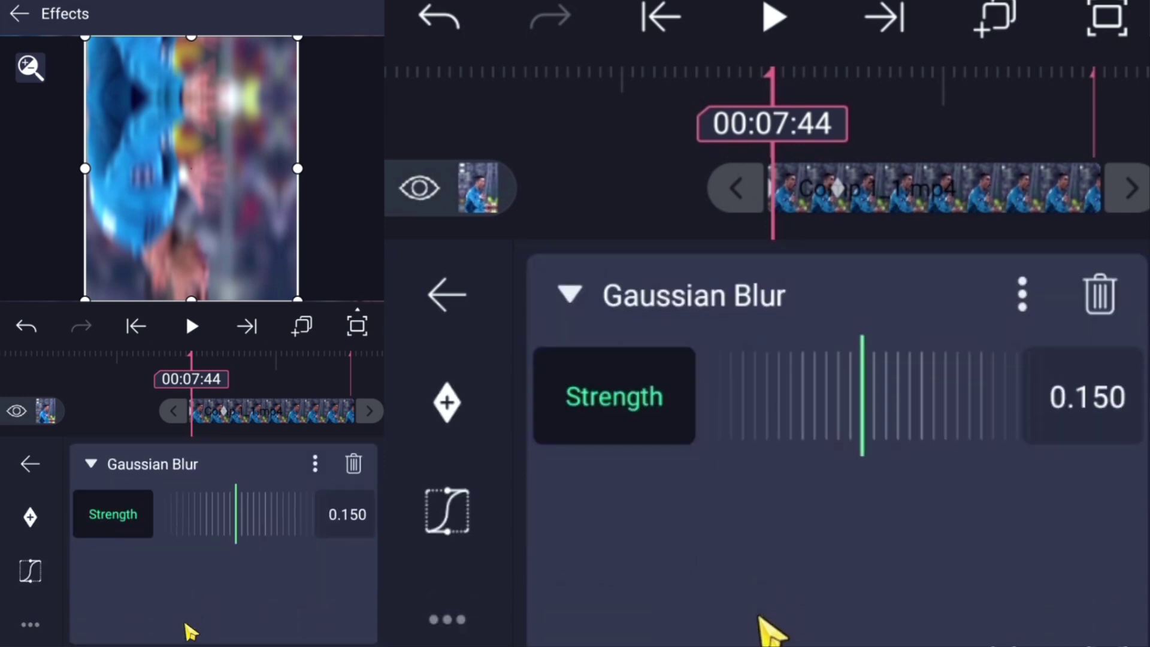
# Undo an accidental clip shift and move the playhead back to the blurred section.
pyautogui.moveTo(269, 400); pyautogui.dragTo(260, 398)
pyautogui.click(122, 324)
pyautogui.click(33, 328)
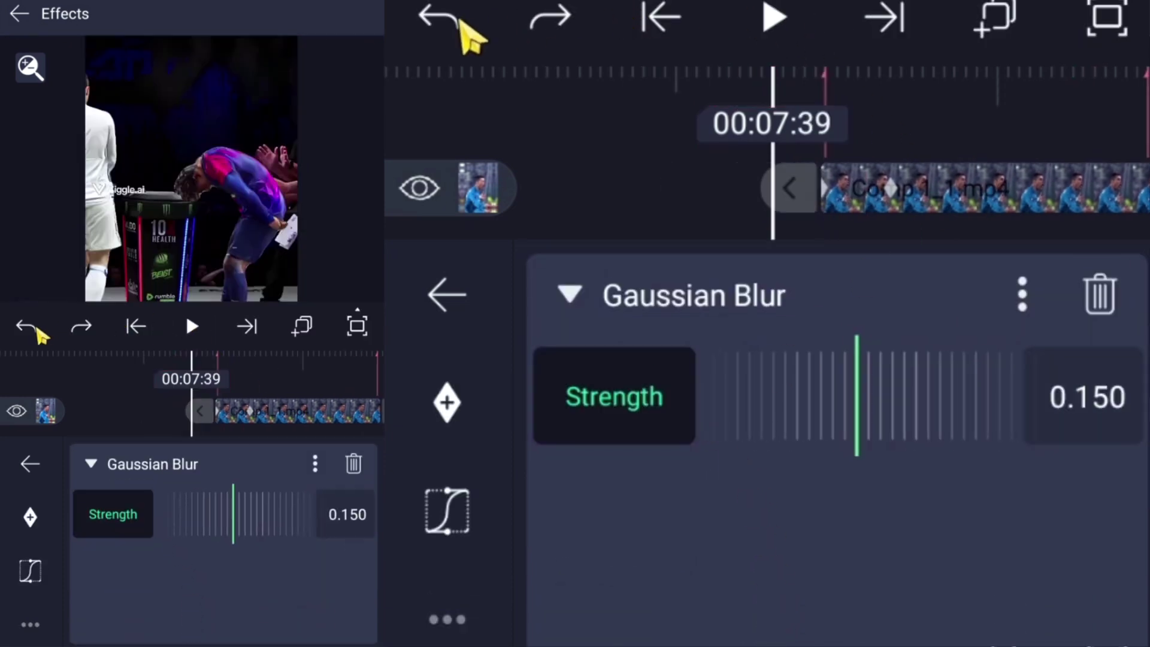
pyautogui.moveTo(317, 366); pyautogui.dragTo(297, 389)
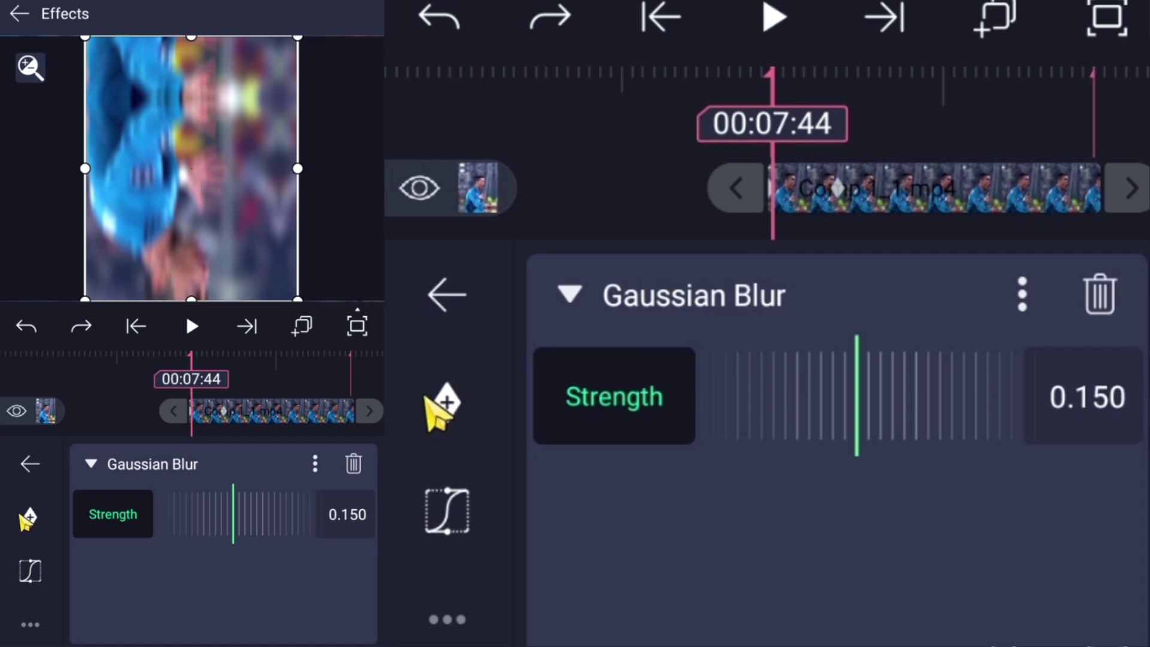
pyautogui.moveTo(273, 407); pyautogui.dragTo(305, 400)
# Keyframe the Gaussian Blur Strength, lowering it to 0.100 a few frames later.
pyautogui.moveTo(188, 408); pyautogui.dragTo(175, 408)
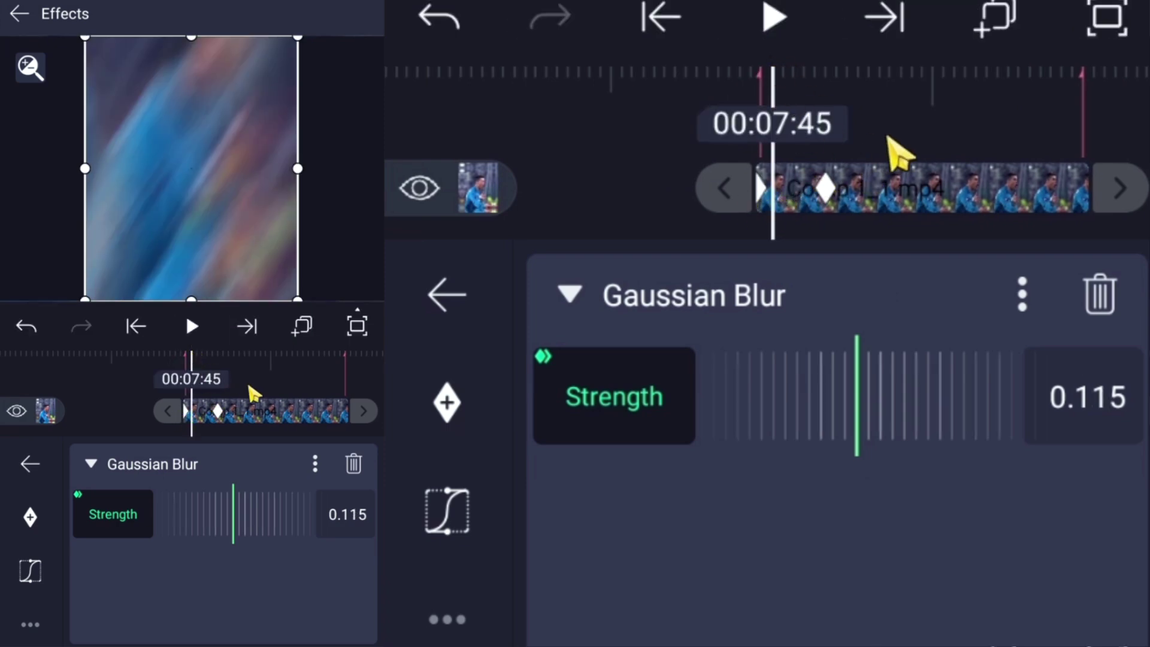
pyautogui.moveTo(250, 387); pyautogui.dragTo(272, 380)
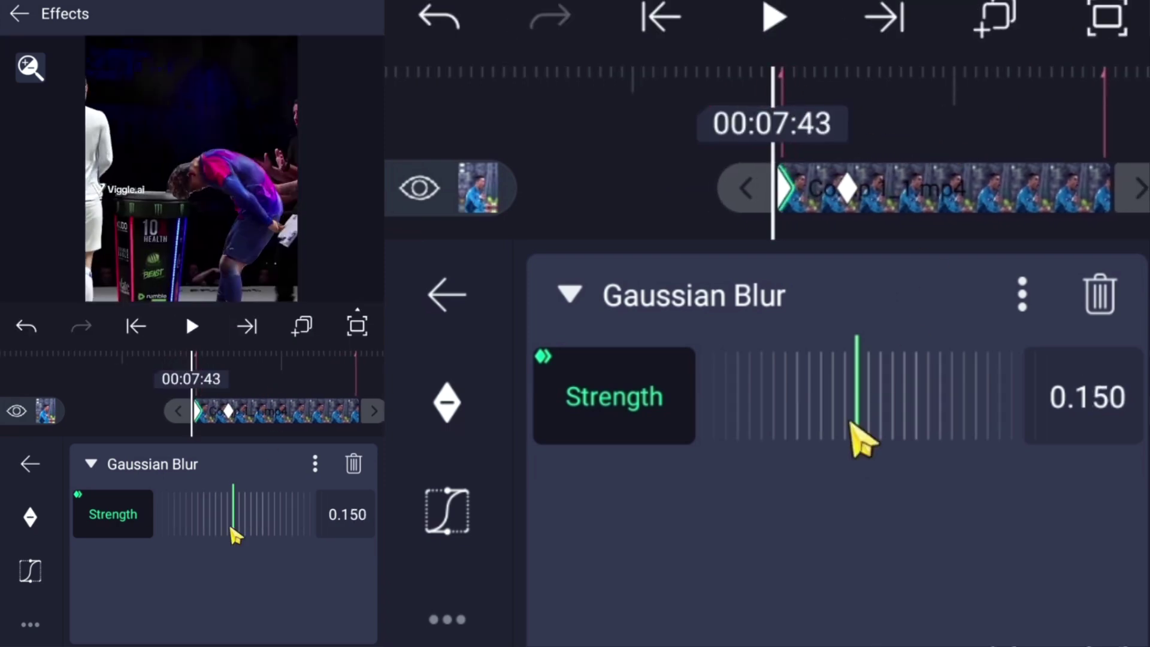
pyautogui.moveTo(276, 529); pyautogui.dragTo(298, 534)
pyautogui.moveTo(286, 405); pyautogui.dragTo(272, 395)
# Give the blur Strength keyframes a steep ease-out curve, then collapse the Gaussian Blur effect.
pyautogui.click(30, 571)
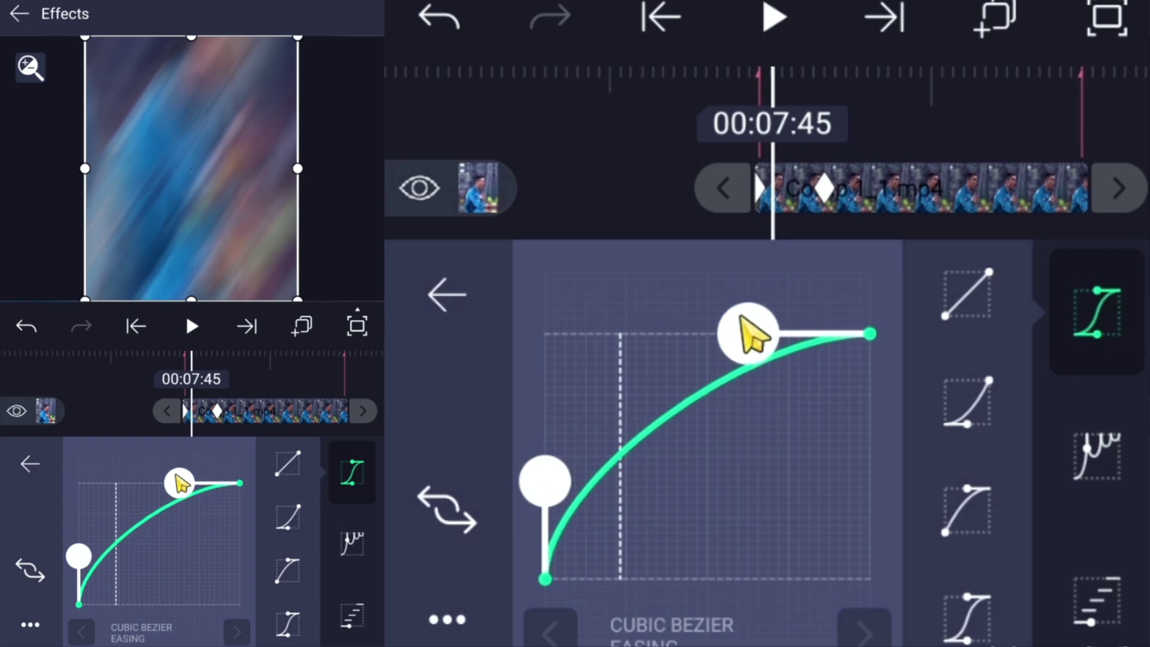
pyautogui.moveTo(254, 378); pyautogui.dragTo(232, 379)
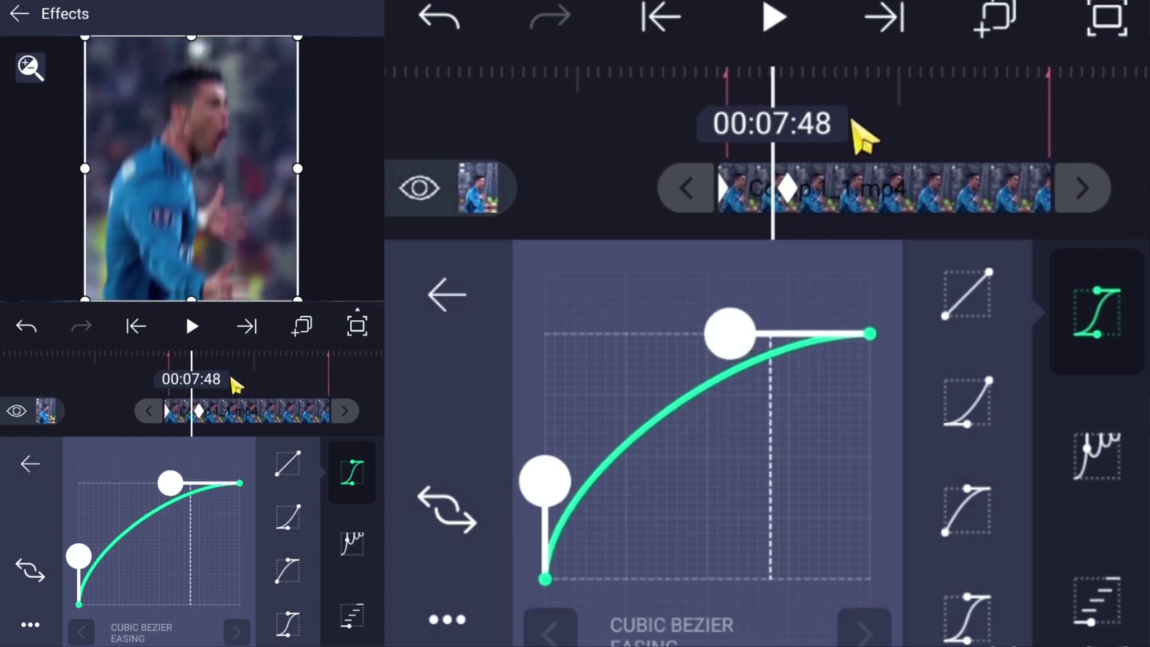
pyautogui.click(31, 571)
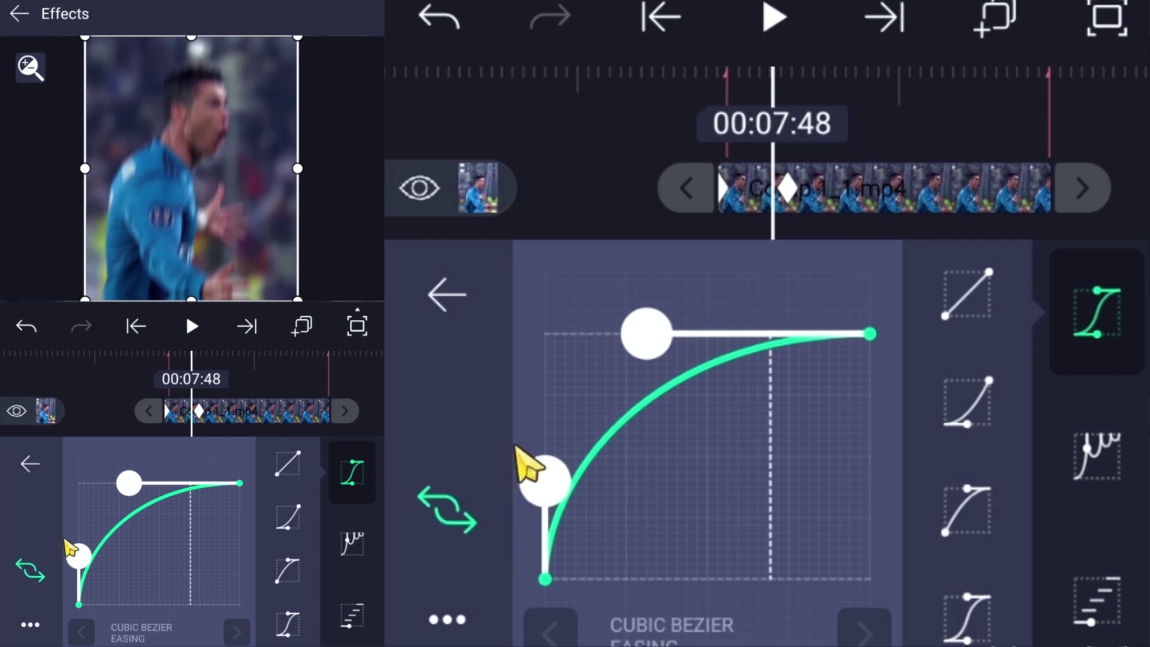
pyautogui.click(30, 571)
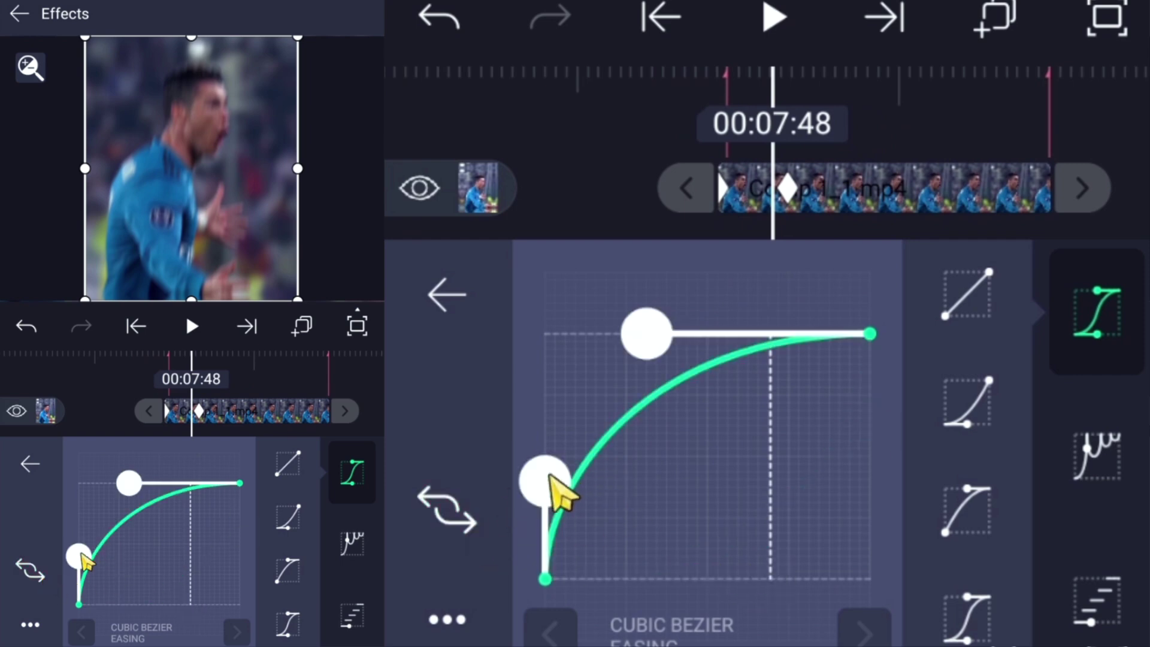
pyautogui.moveTo(78, 554); pyautogui.dragTo(77, 533)
pyautogui.moveTo(273, 389)
pyautogui.mouseDown()
pyautogui.moveTo(304, 393)
pyautogui.moveTo(288, 393)
pyautogui.mouseUp()
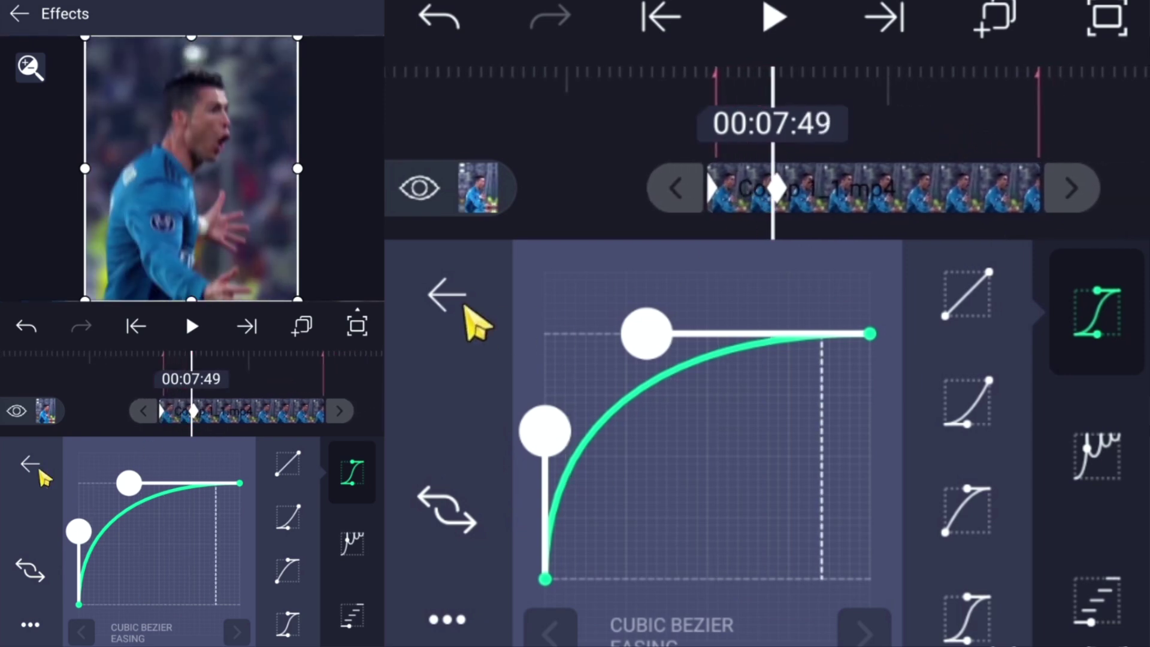
pyautogui.click(35, 469)
pyautogui.click(118, 498)
pyautogui.moveTo(212, 557); pyautogui.dragTo(230, 374)
pyautogui.moveTo(228, 455); pyautogui.dragTo(226, 531)
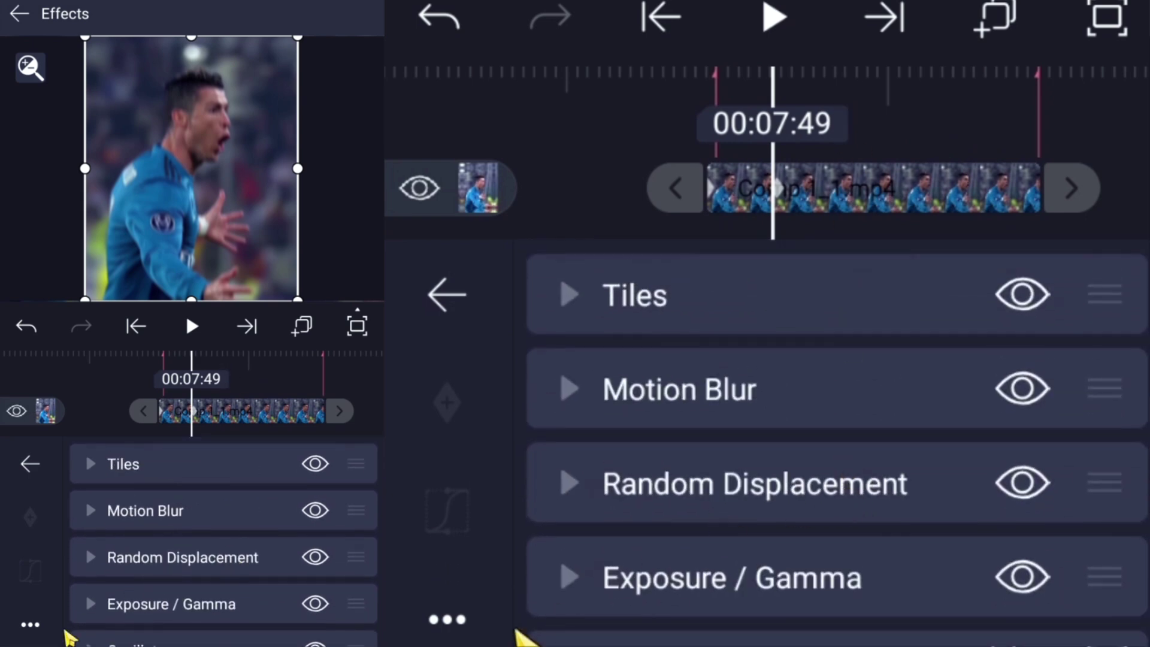
# Copy the clip's full effect stack and paste it onto the next Comp 1_1 clip.
pyautogui.click(48, 625)
pyautogui.click(99, 532)
pyautogui.click(27, 471)
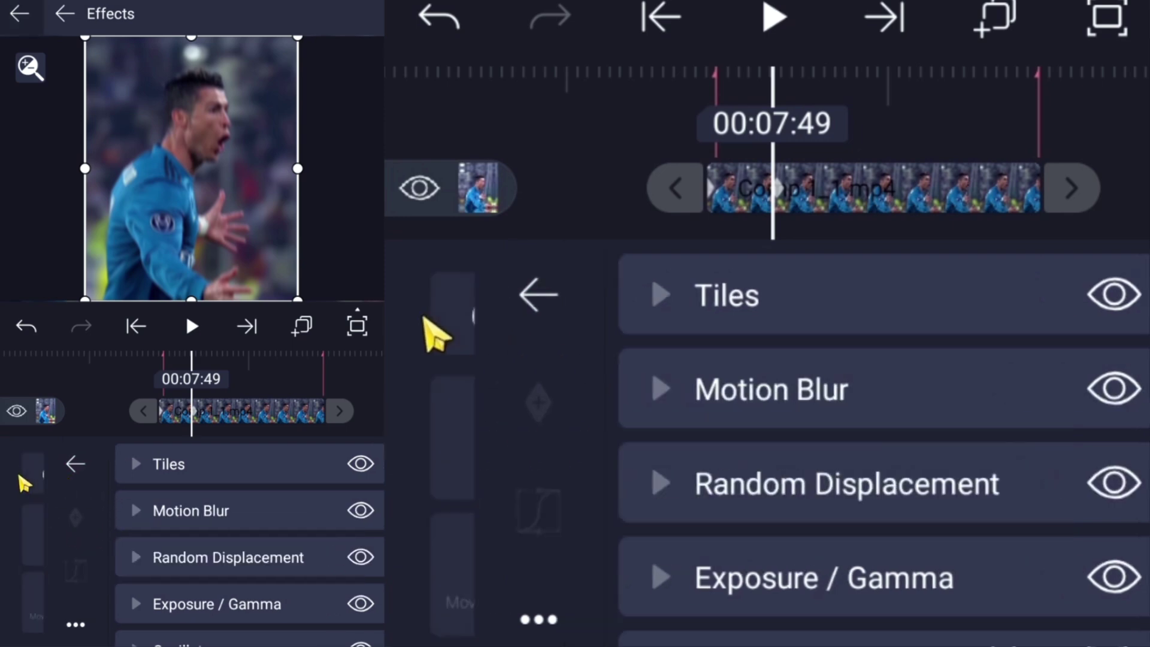
pyautogui.click(269, 508)
pyautogui.moveTo(270, 511); pyautogui.dragTo(120, 509)
pyautogui.click(180, 483)
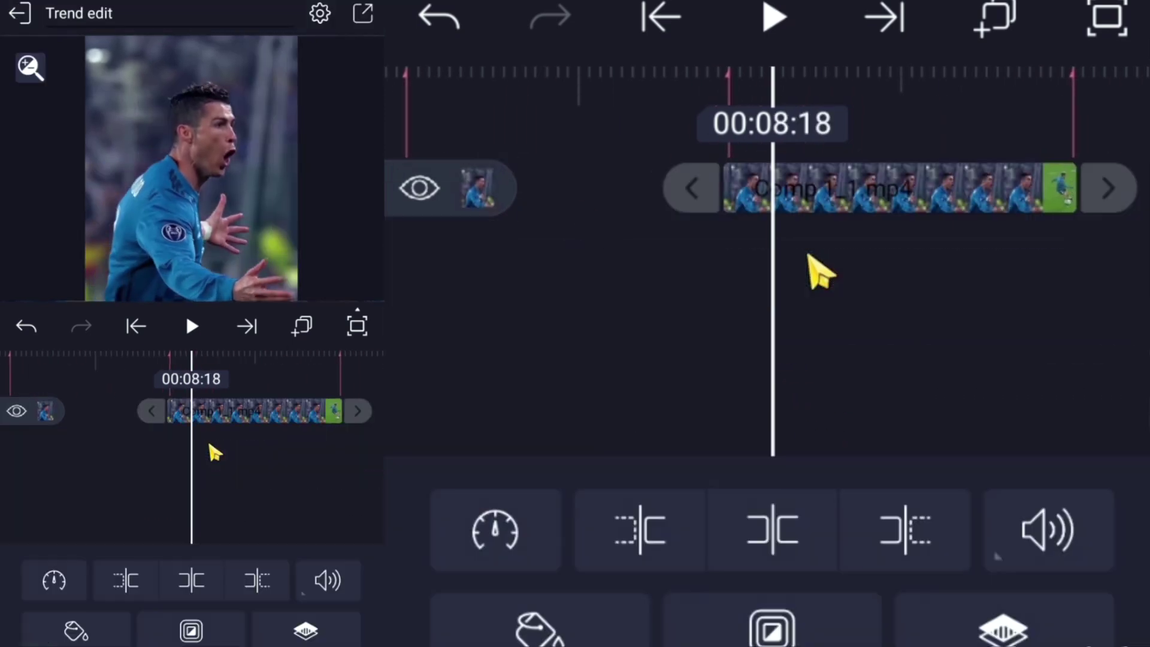
pyautogui.click(318, 595)
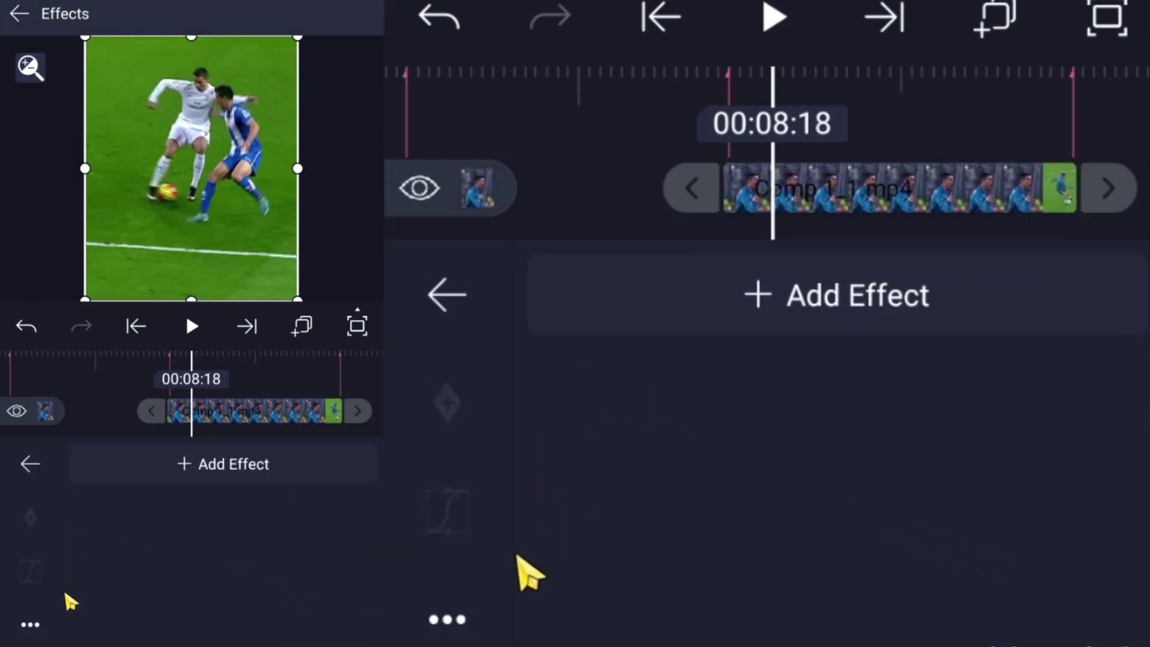
pyautogui.click(35, 623)
pyautogui.click(78, 576)
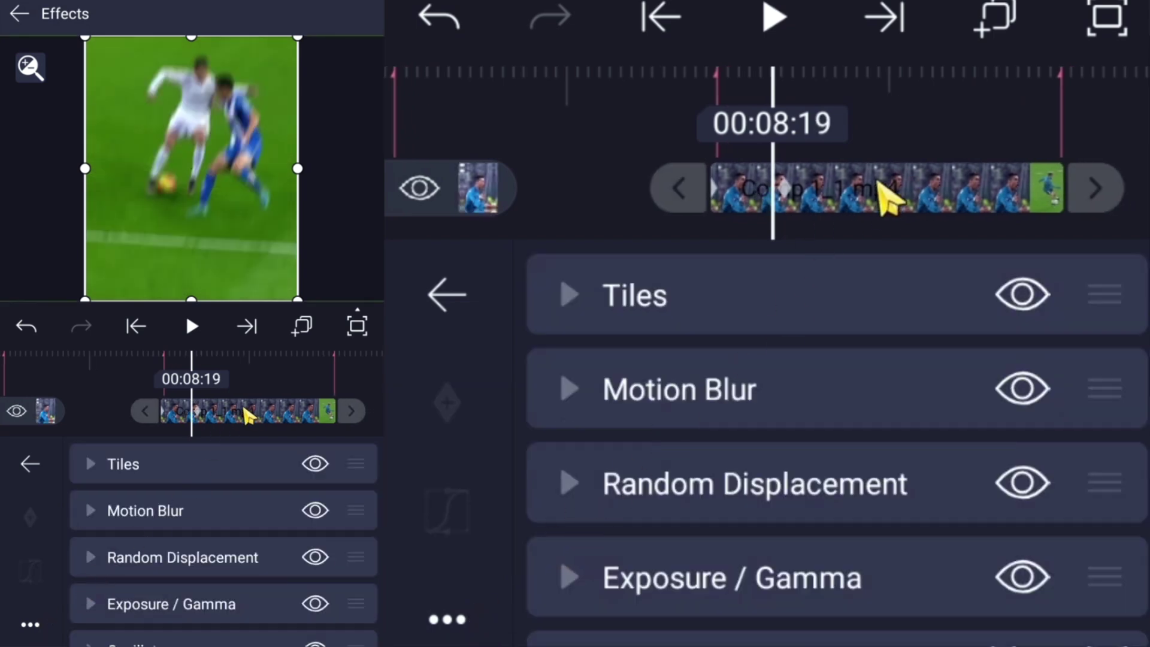
pyautogui.moveTo(248, 412); pyautogui.dragTo(201, 415)
pyautogui.click(335, 239)
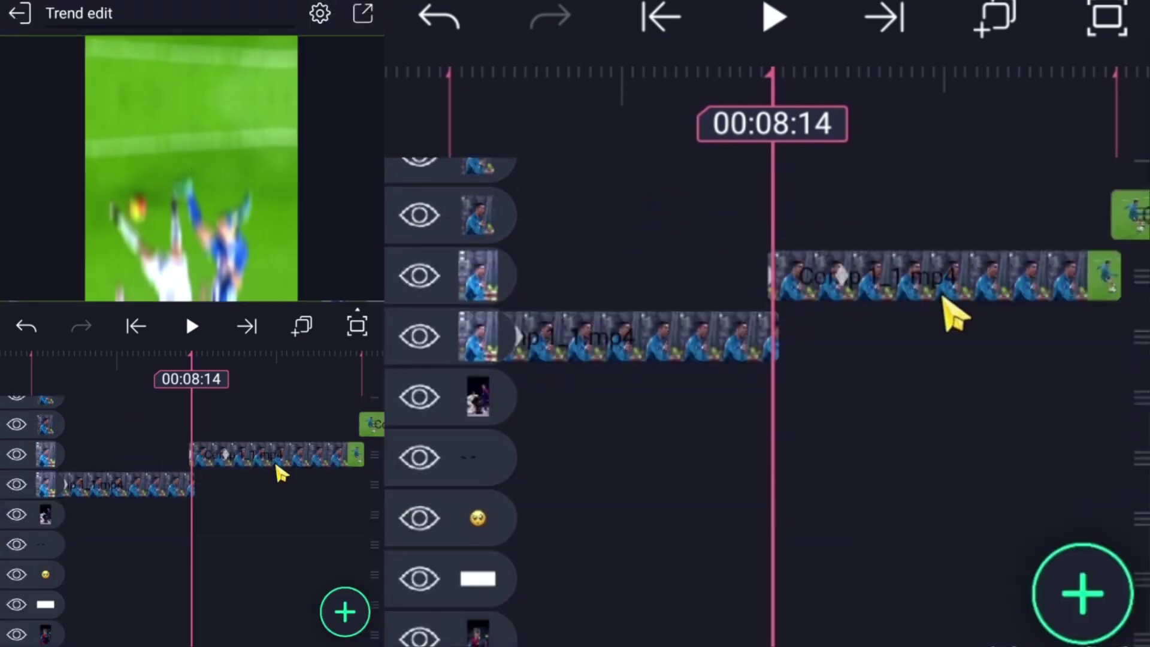
# Paste the copied effects onto the following Comp 1_1 clip.
pyautogui.moveTo(278, 462); pyautogui.dragTo(178, 456)
pyautogui.moveTo(255, 433); pyautogui.dragTo(196, 432)
pyautogui.click(196, 431)
pyautogui.click(311, 612)
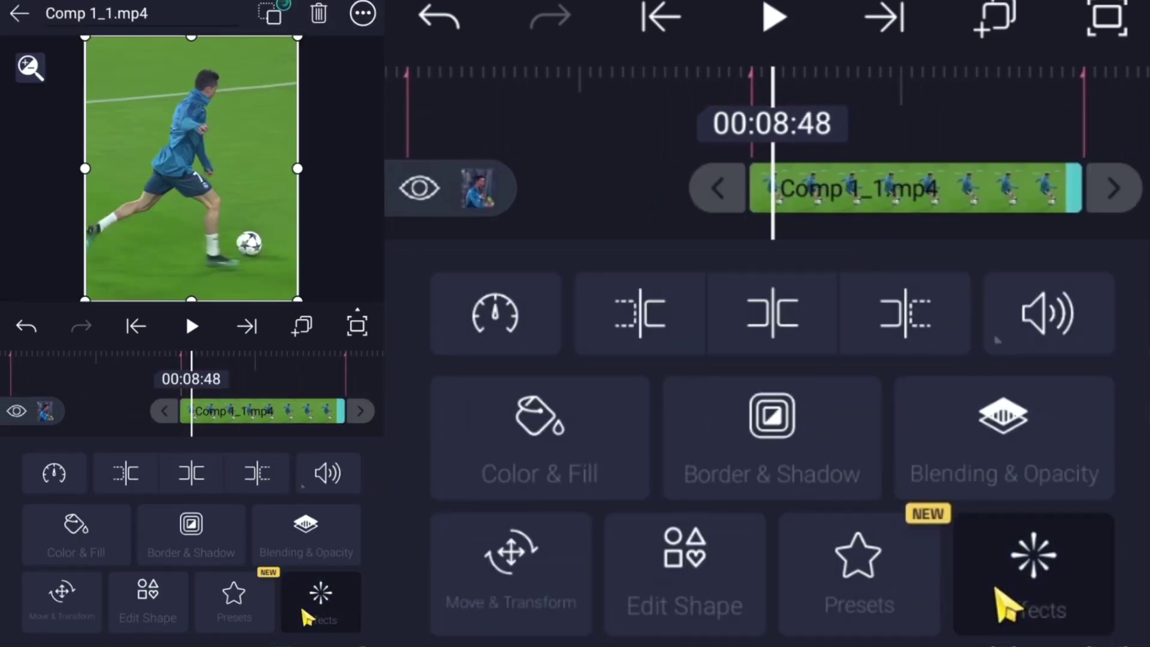
pyautogui.click(160, 477)
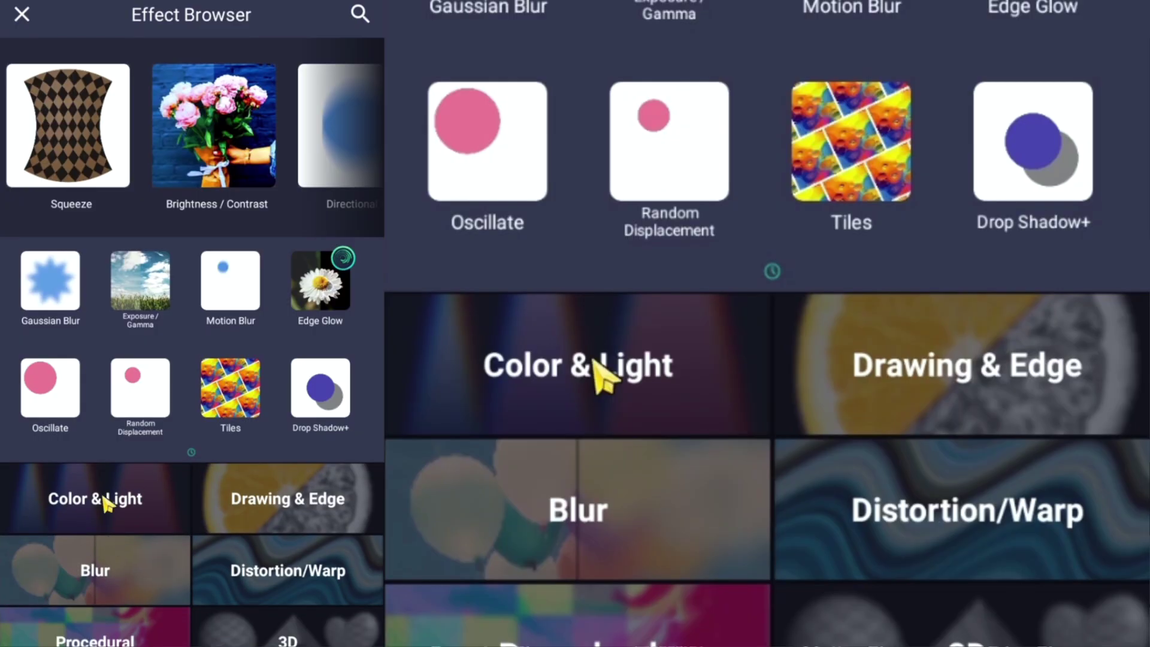
pyautogui.click(22, 17)
pyautogui.click(30, 617)
pyautogui.click(63, 581)
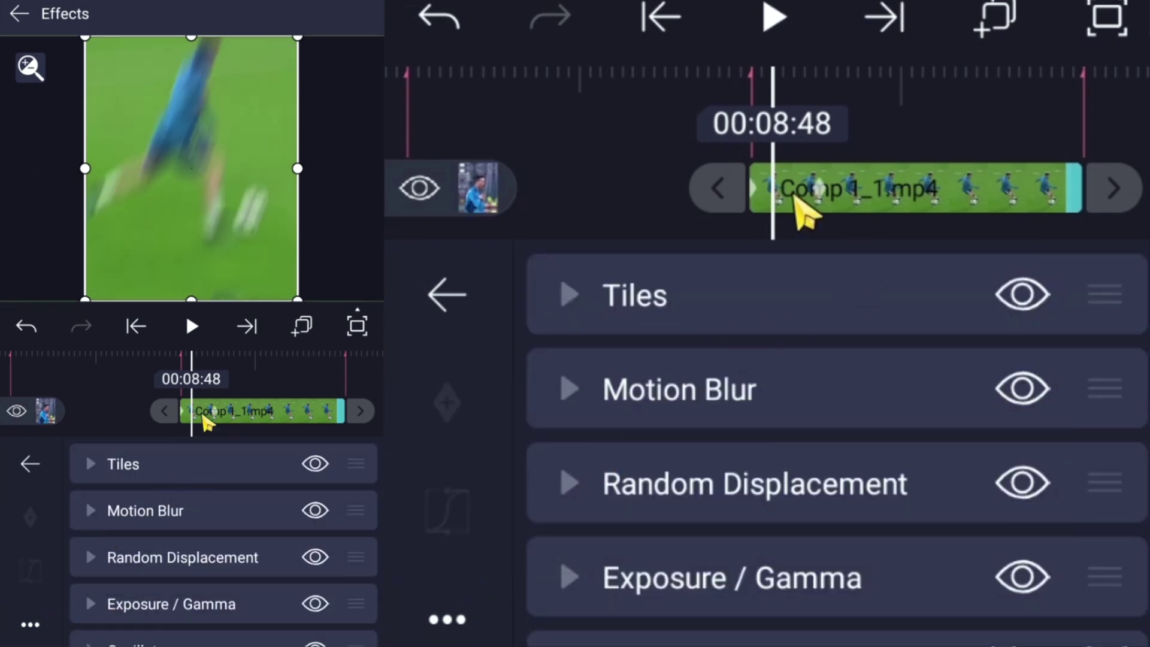
pyautogui.click(174, 404)
# Paste the same effect stack onto one more Comp 1_1 clip further along.
pyautogui.moveTo(269, 460); pyautogui.dragTo(142, 460)
pyautogui.click(203, 403)
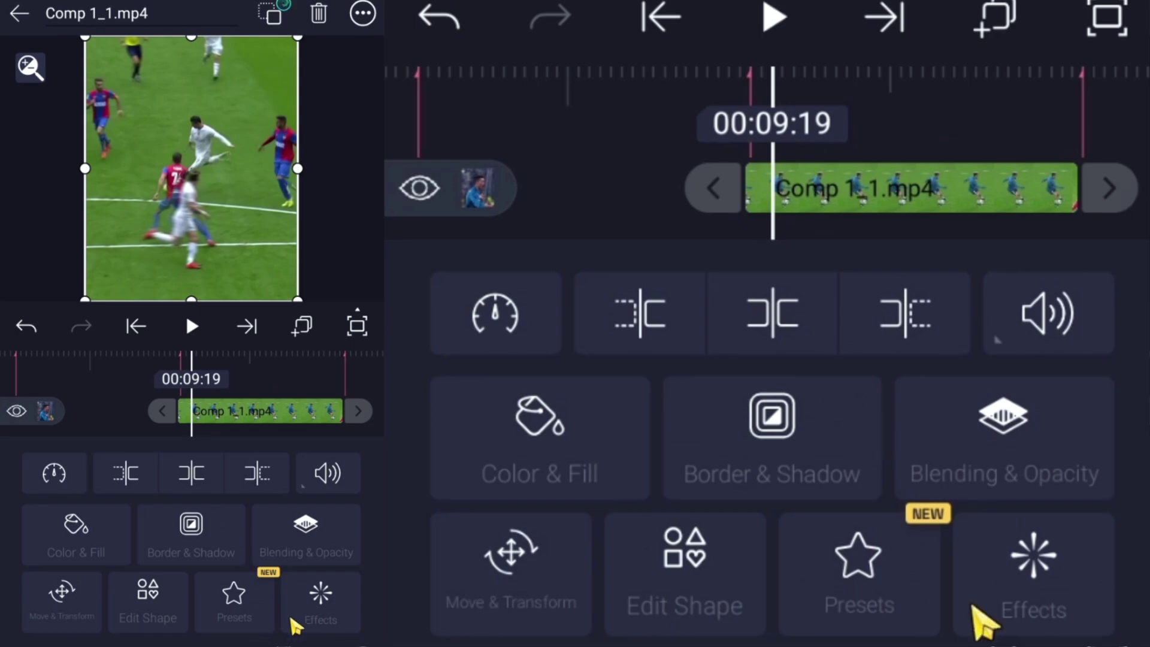
pyautogui.click(296, 611)
pyautogui.click(30, 620)
pyautogui.click(66, 579)
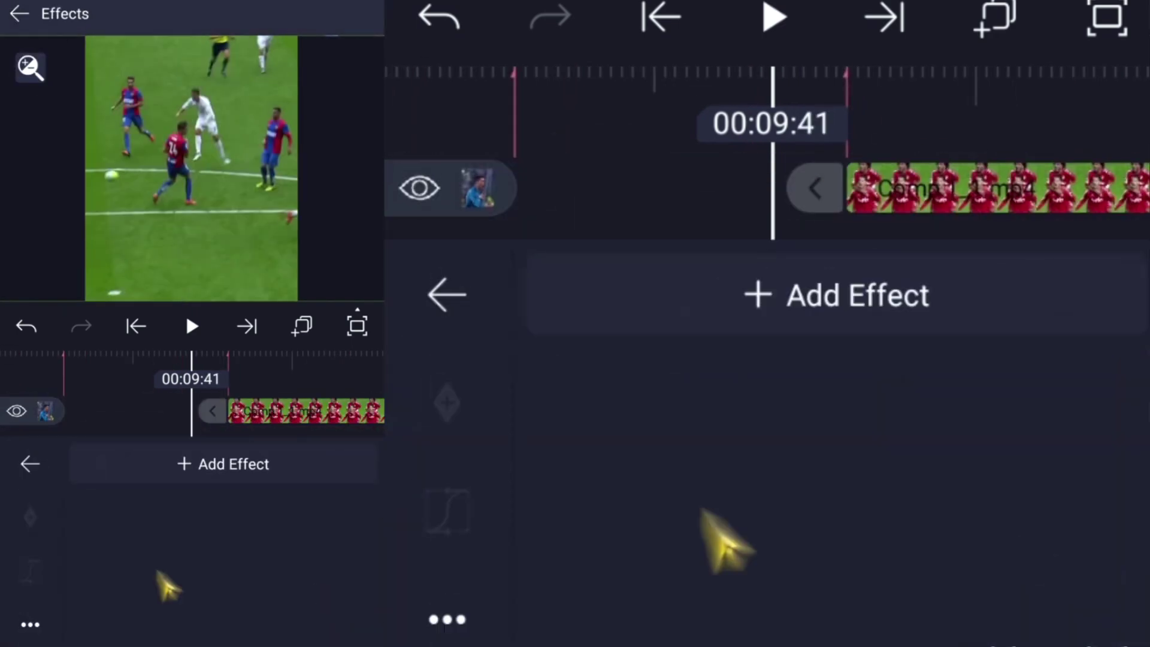